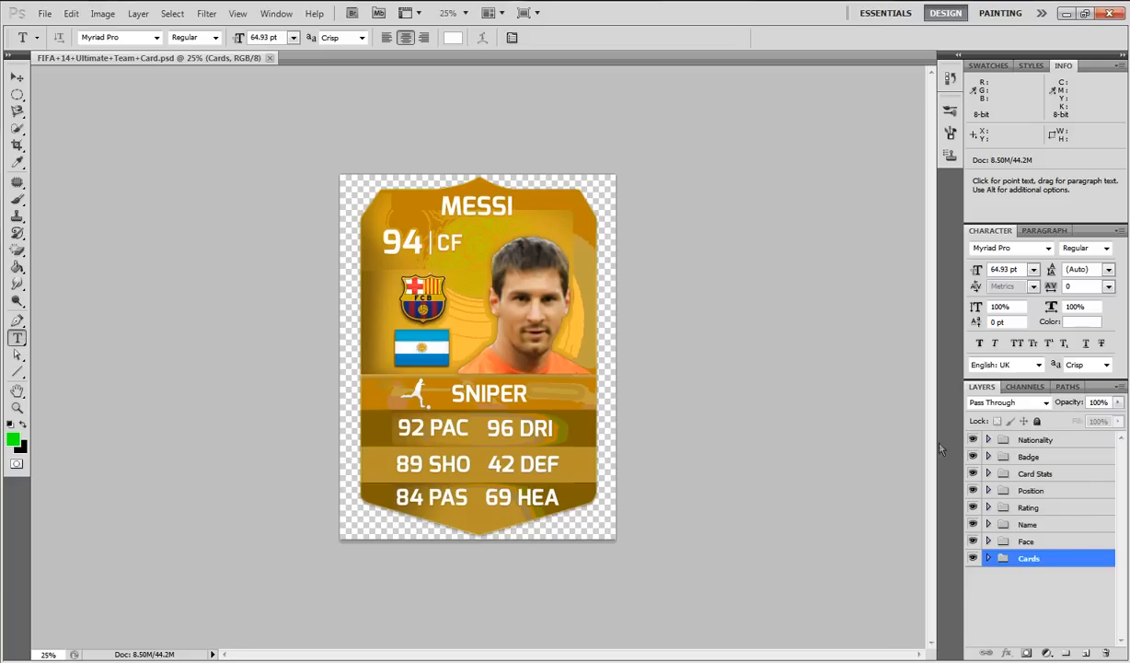
# - Expand the Cards group, show the SILVER card background and hide the GOLD one
pyautogui.click(989, 558)
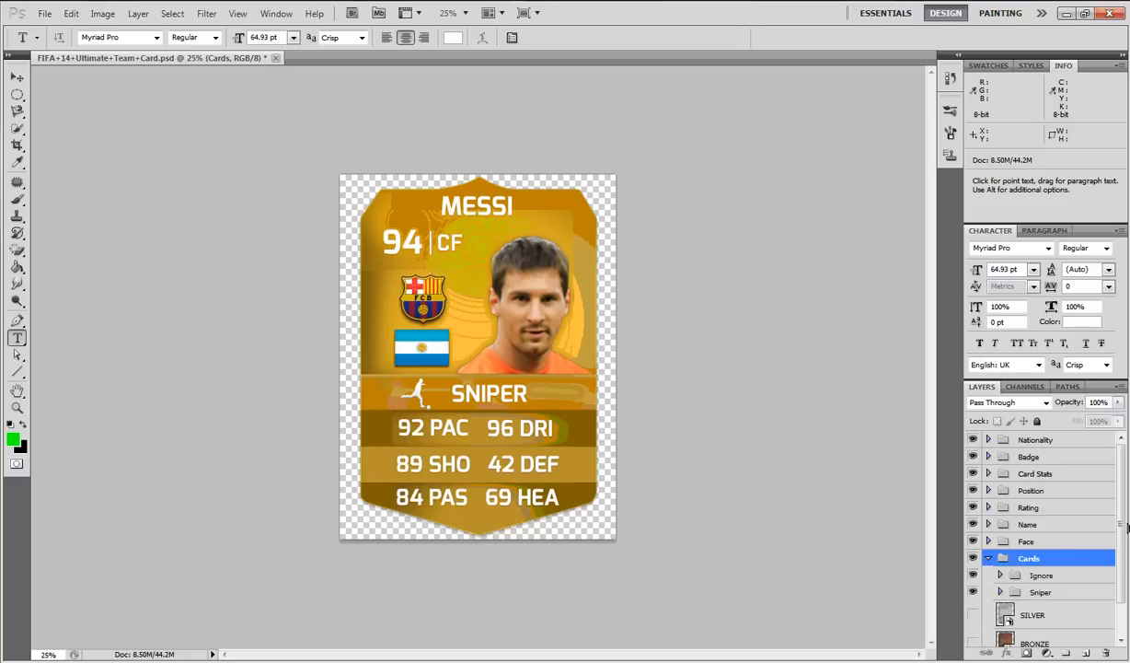
pyautogui.scroll(-2, 1125, 525)
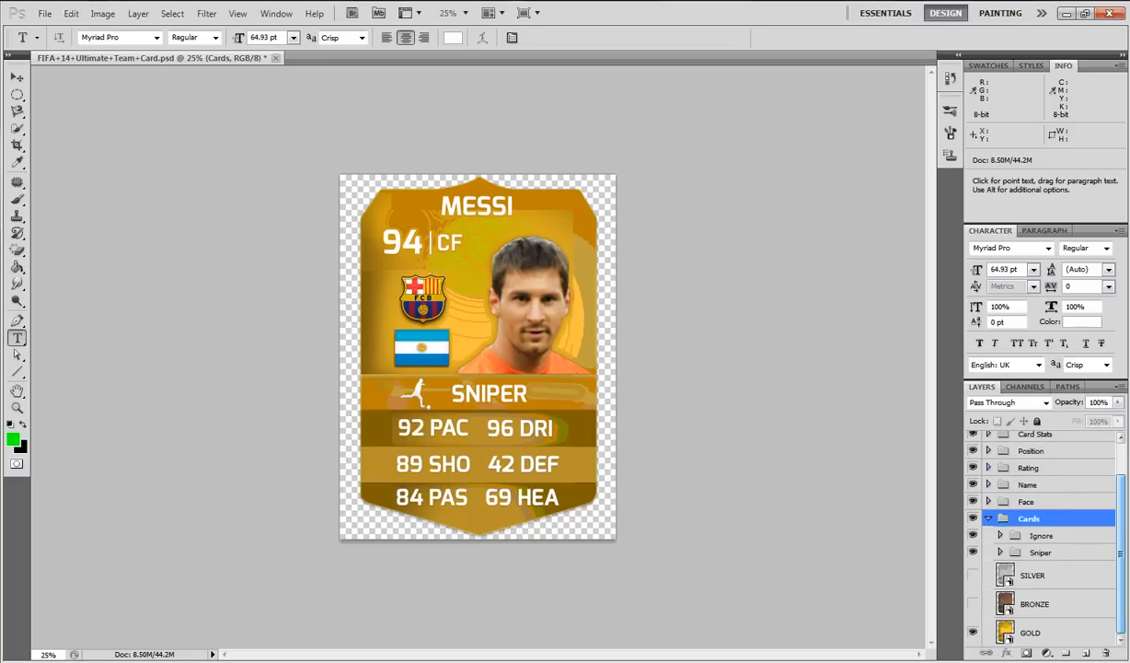
pyautogui.click(973, 575)
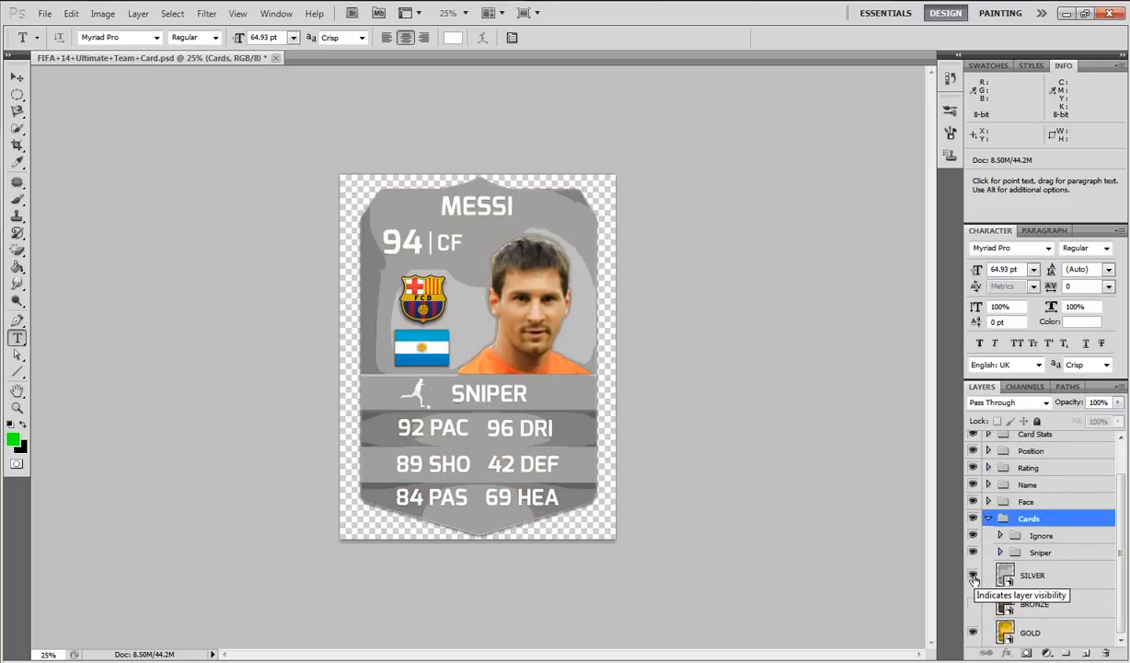
pyautogui.click(973, 632)
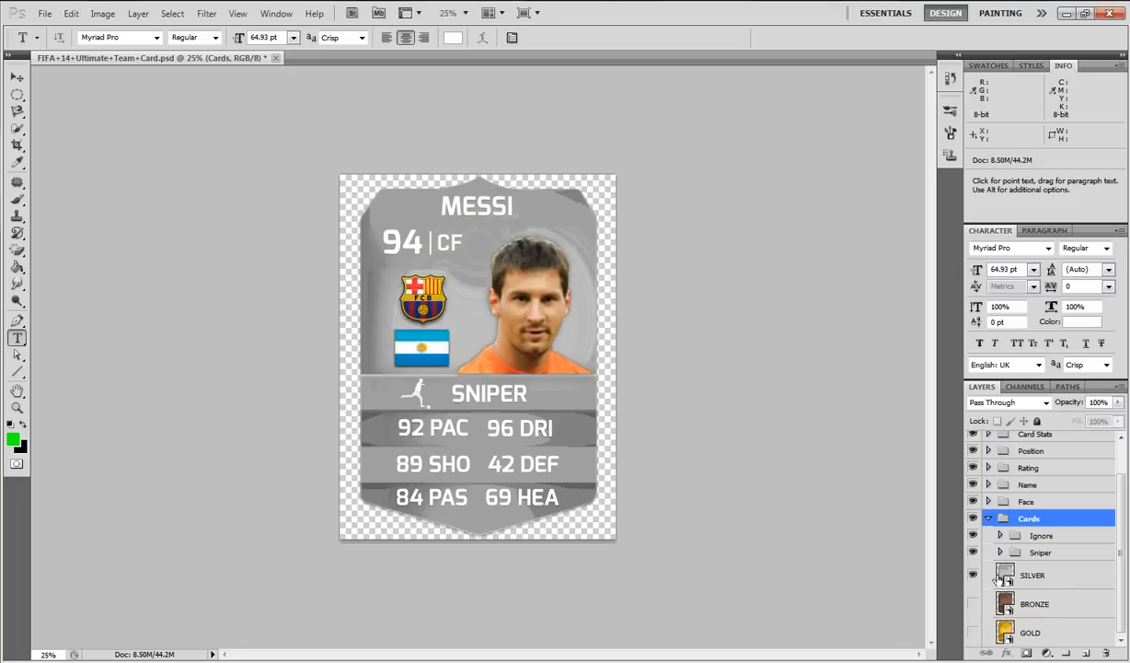
# - Swap the SILVER card background for BRONZE as a preview and switch back to SILVER
pyautogui.click(973, 576)
pyautogui.click(973, 604)
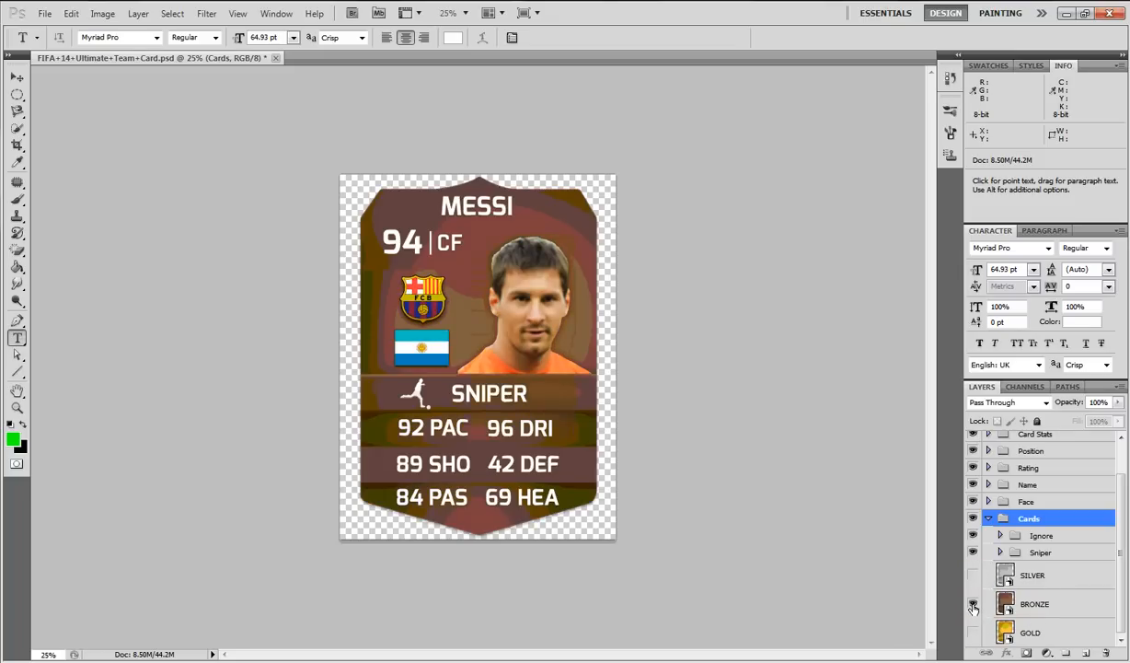
pyautogui.click(973, 603)
pyautogui.click(973, 575)
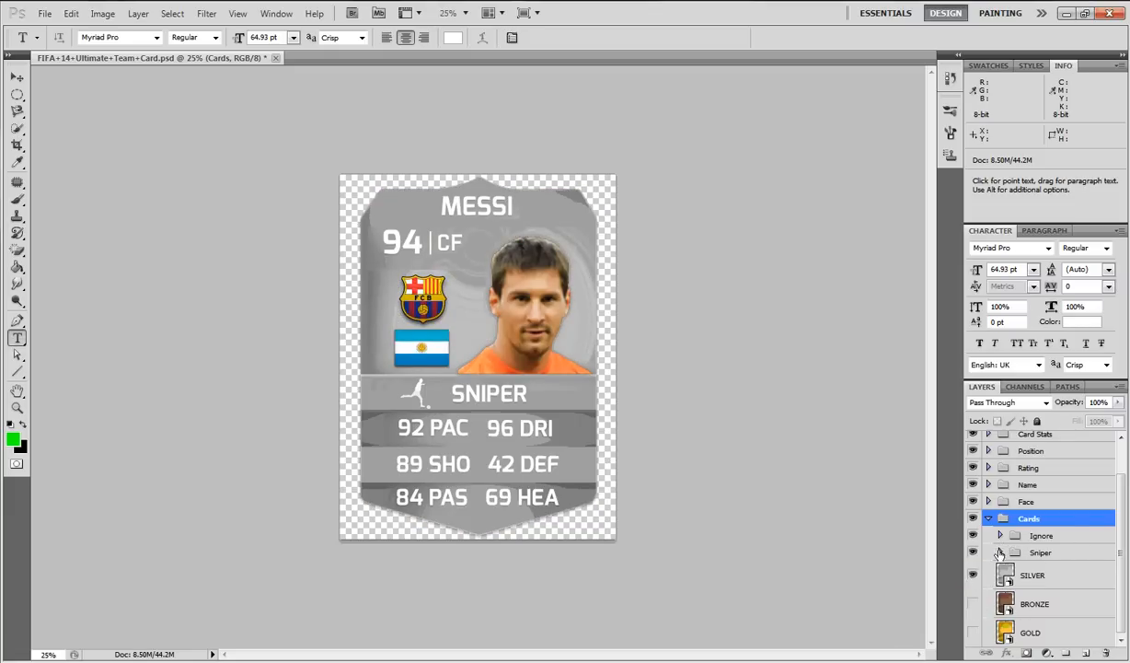
# - Examine the contents of the Sniper and Ignore subgroups inside the Cards group and collapse them
pyautogui.click(1001, 553)
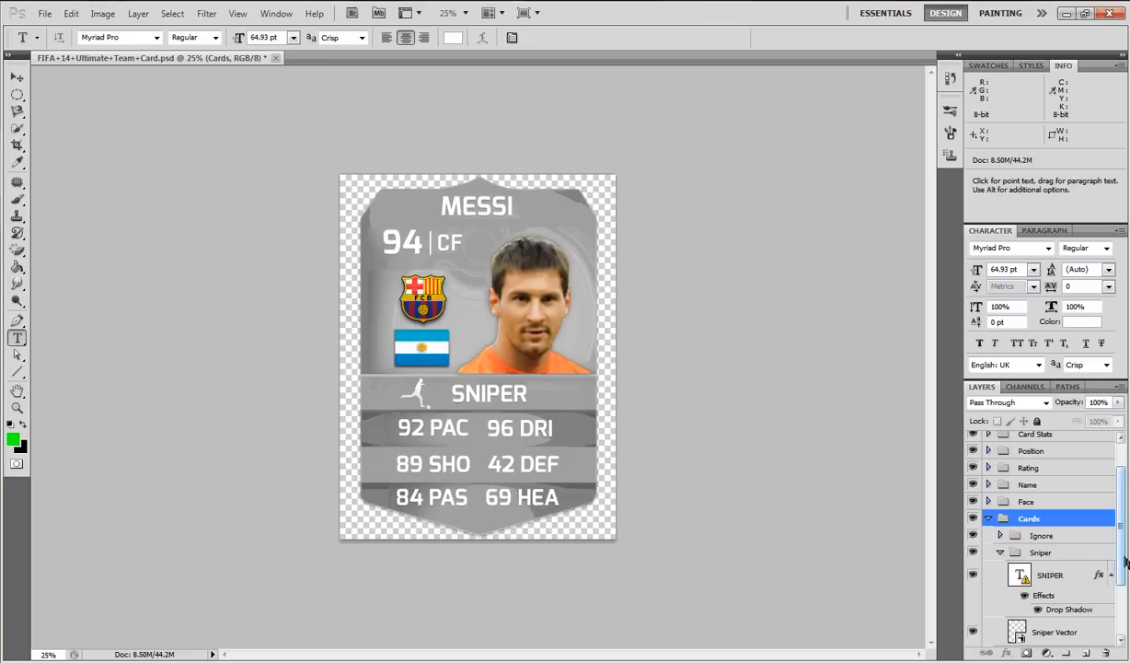
pyautogui.moveTo(1123, 562); pyautogui.dragTo(1124, 583)
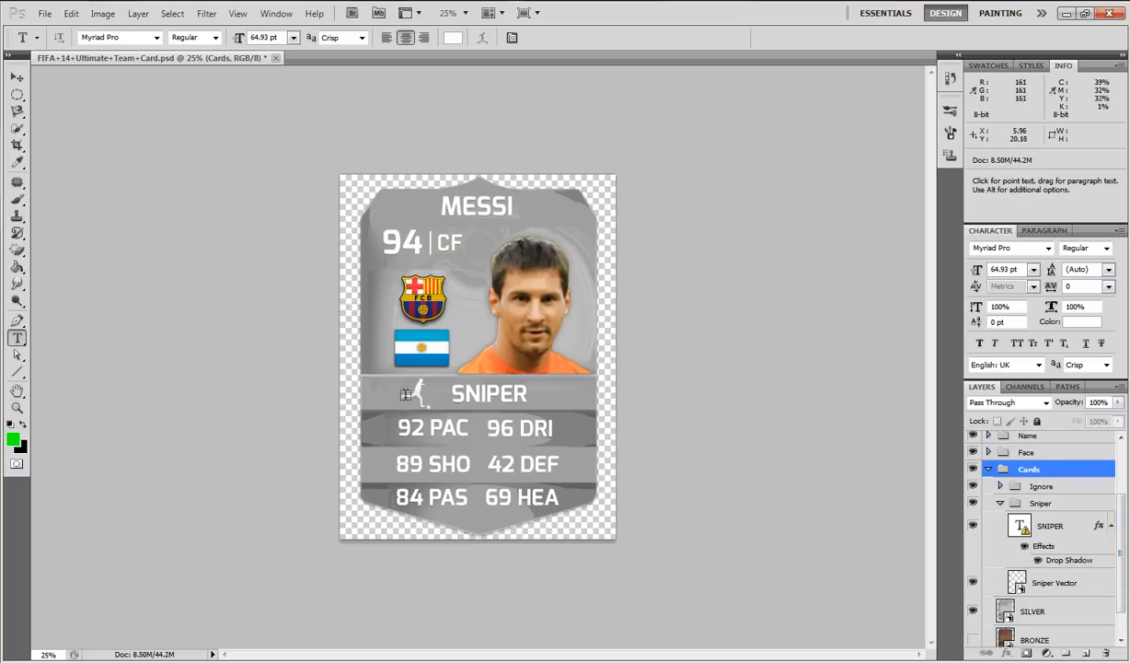
pyautogui.click(1001, 503)
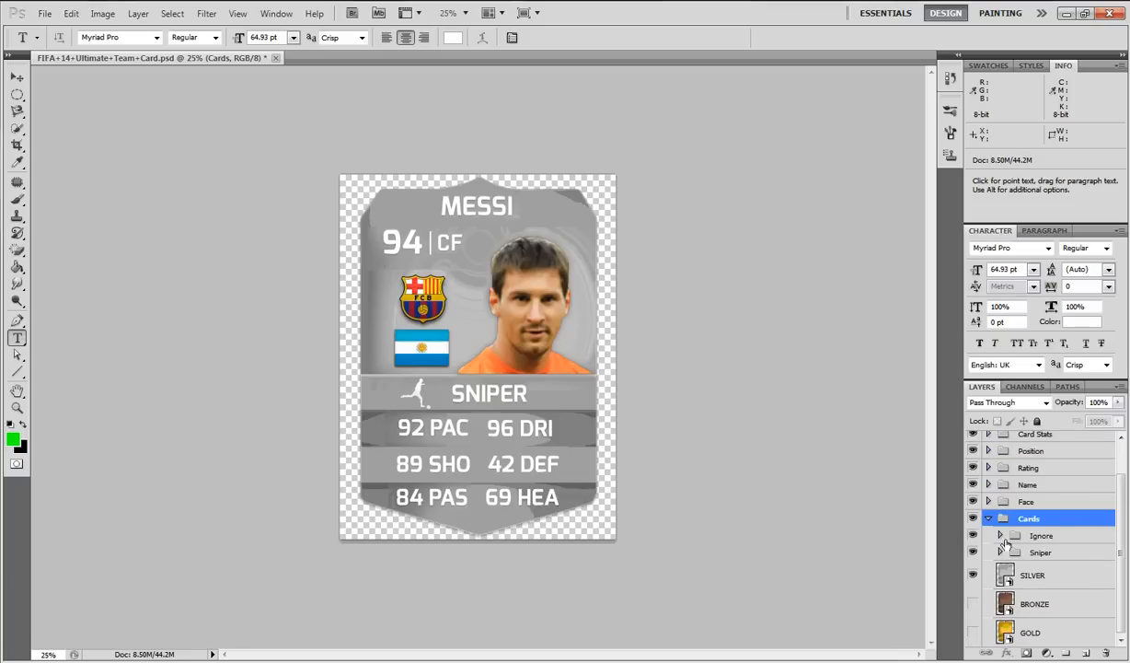
pyautogui.click(1001, 536)
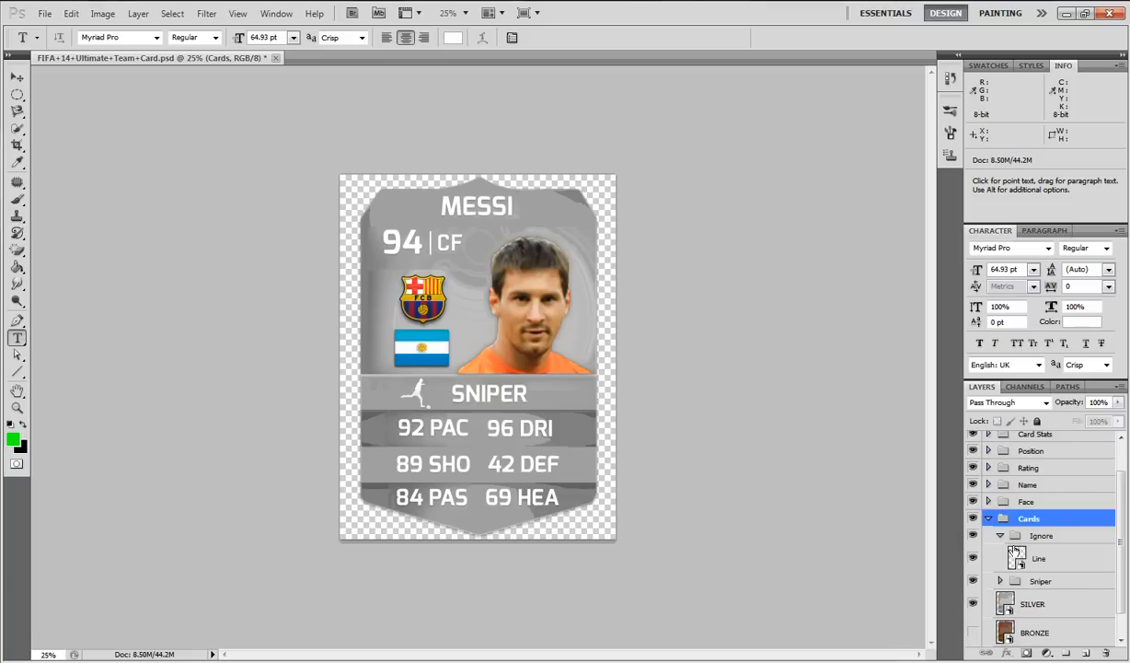
pyautogui.click(1000, 536)
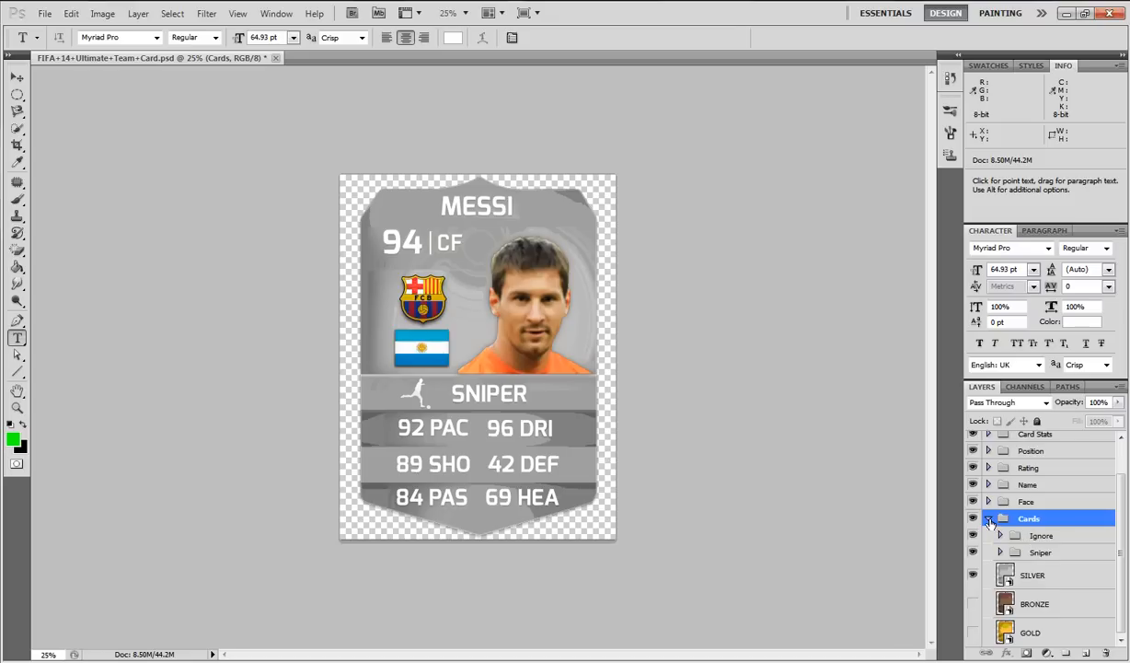
pyautogui.click(989, 521)
# - Expand the Card Stats group and delete the number from the PAC stat text, accepting the font substitution
pyautogui.click(988, 473)
pyautogui.click(1009, 494)
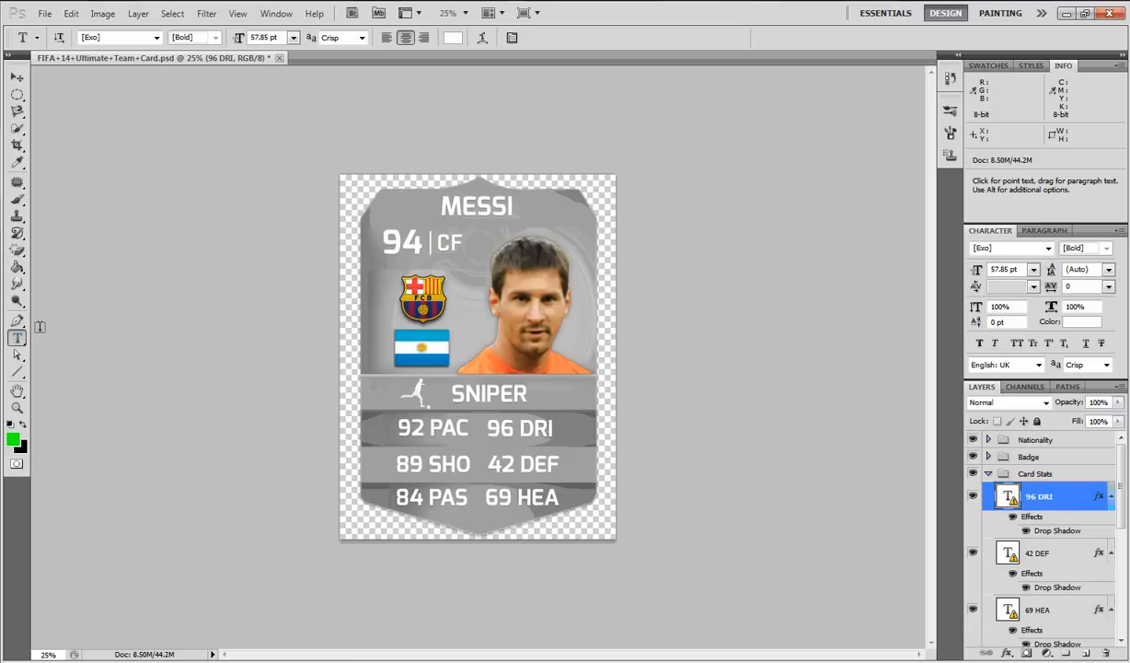
pyautogui.click(417, 429)
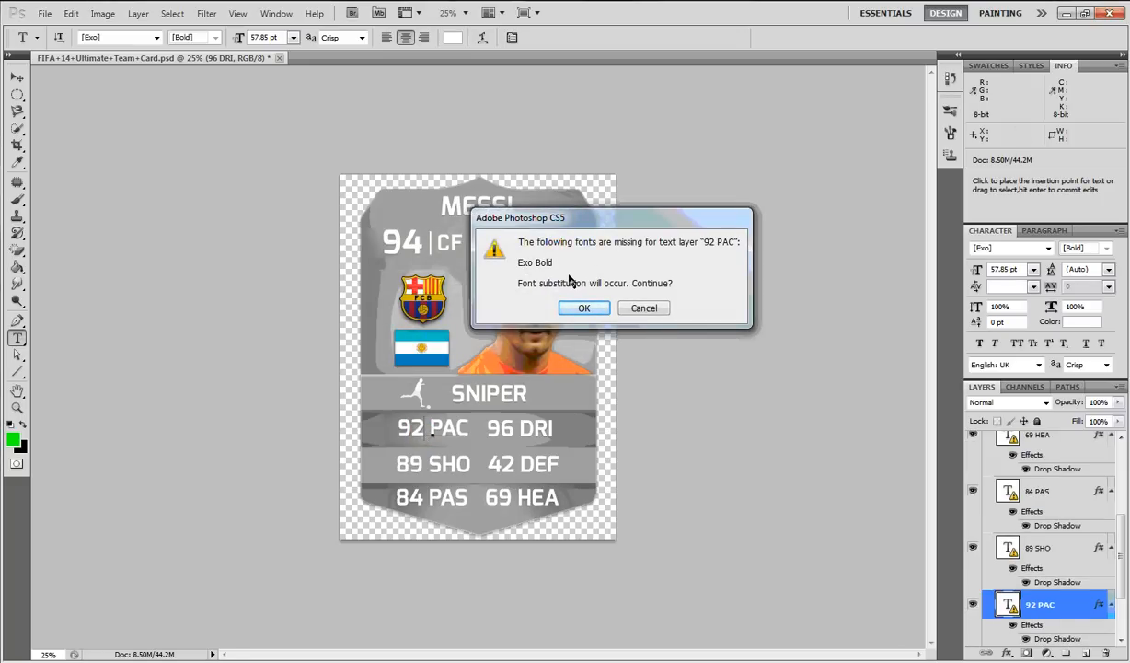
pyautogui.click(577, 308)
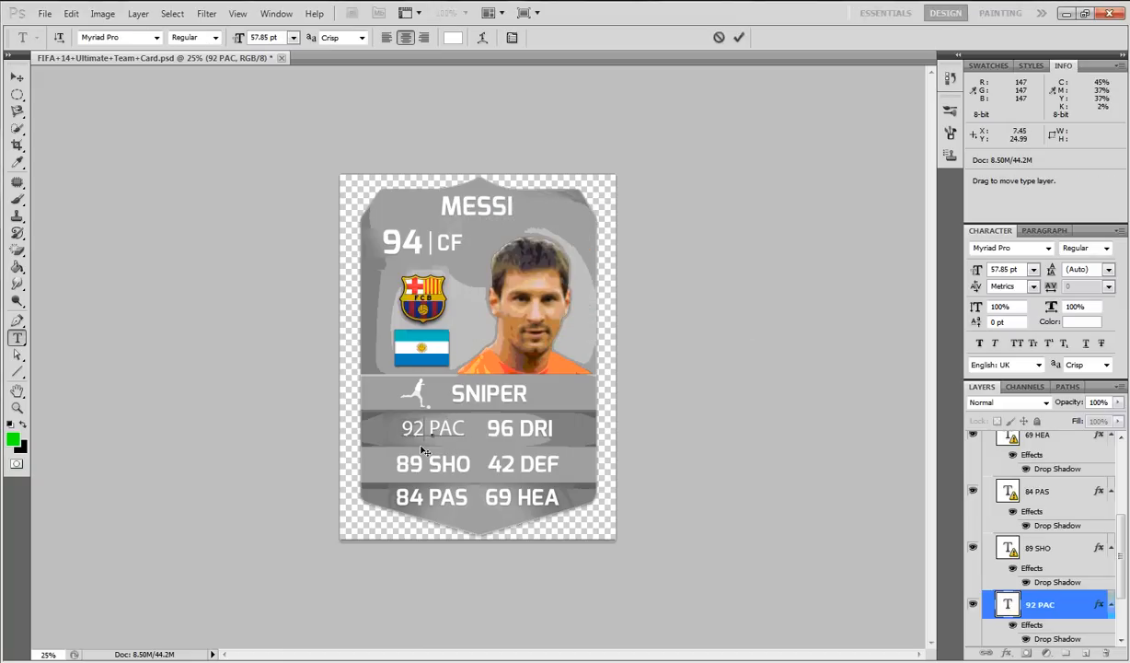
pyautogui.press('BackSpace')
pyautogui.press('BackSpace')
pyautogui.press('BackSpace')
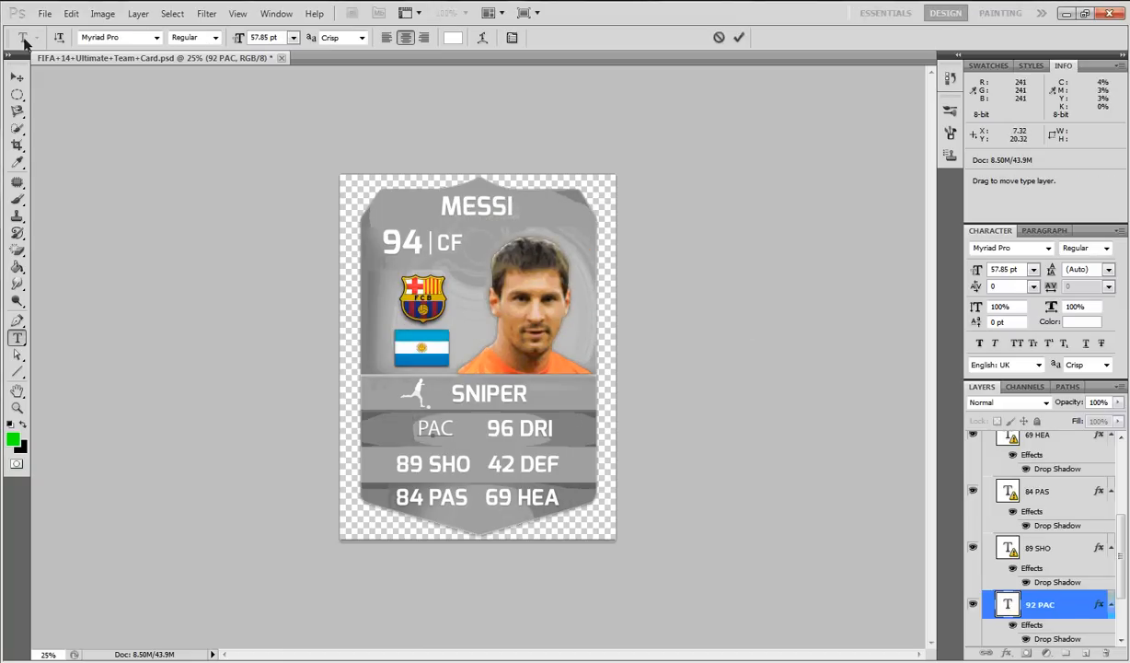
# - Choose the Helvetica Neue font for the PAC stat's number, enter 80 and commit the text
pyautogui.click(157, 37)
pyautogui.click(221, 368)
pyautogui.moveTo(222, 368); pyautogui.dragTo(227, 239)
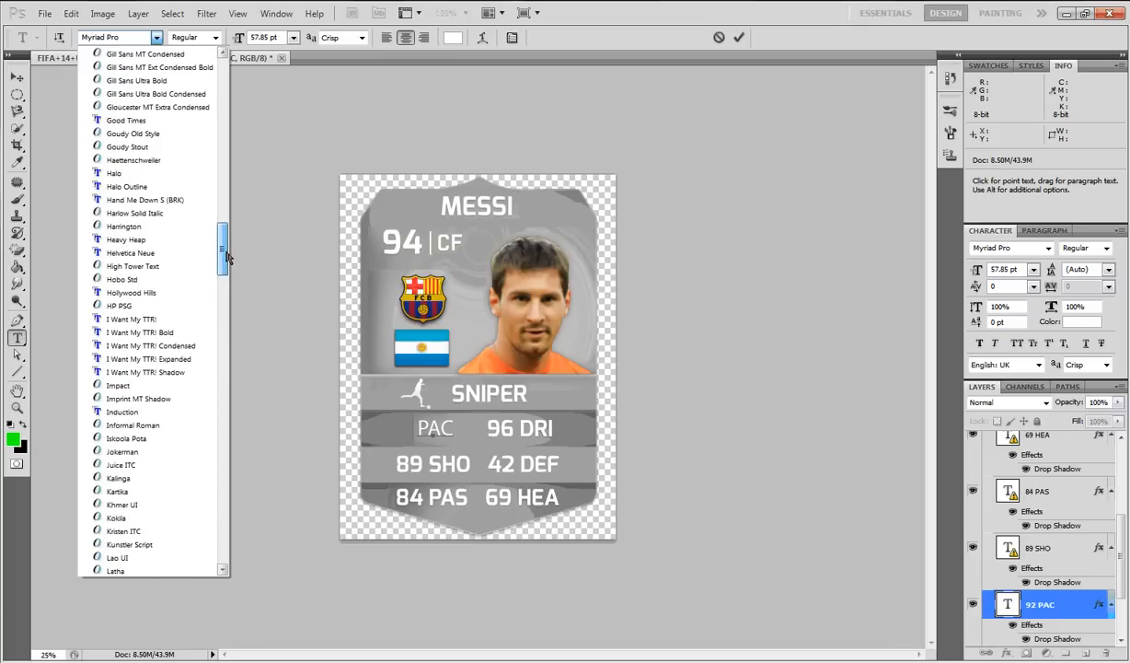
pyautogui.click(147, 252)
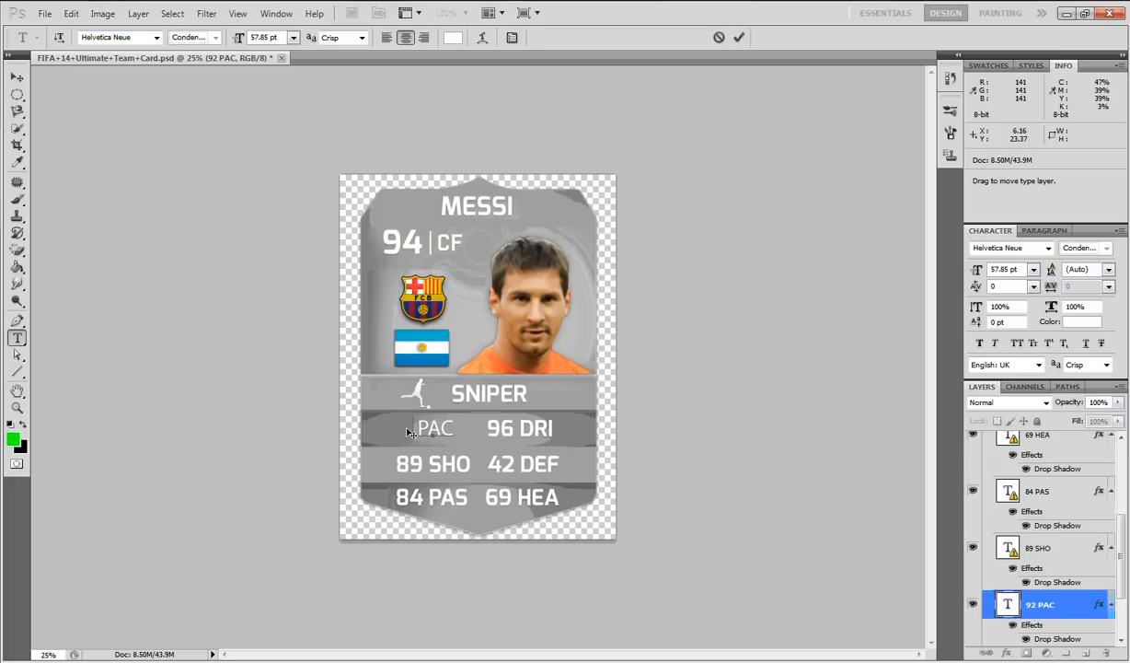
pyautogui.write('80')
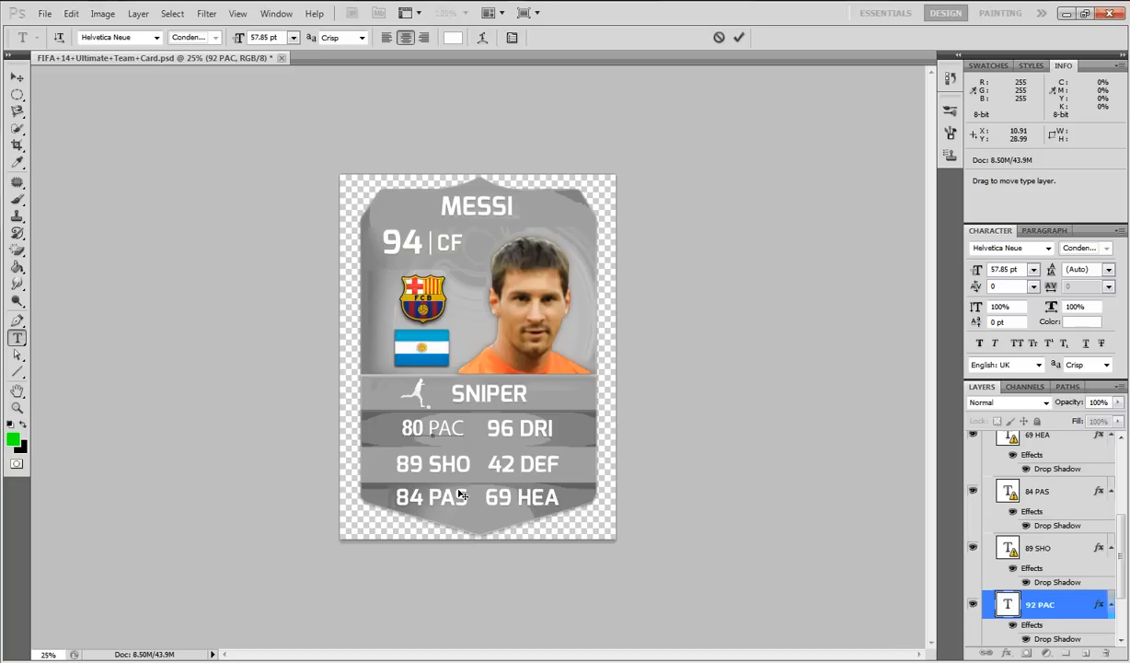
pyautogui.press('BackSpace')
pyautogui.press('BackSpace')
pyautogui.write('80')
pyautogui.click(1071, 551)
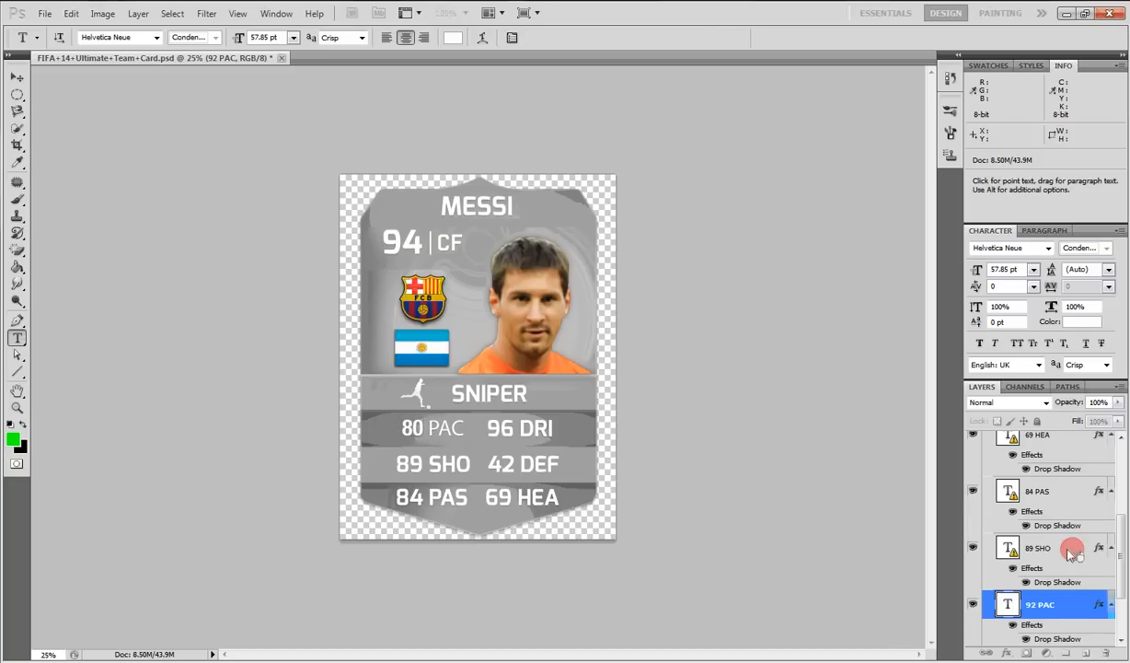
# - Change the SHO stat's number to 80, accepting the font substitution, and collapse the Card Stats group
pyautogui.click(405, 451)
pyautogui.click(585, 307)
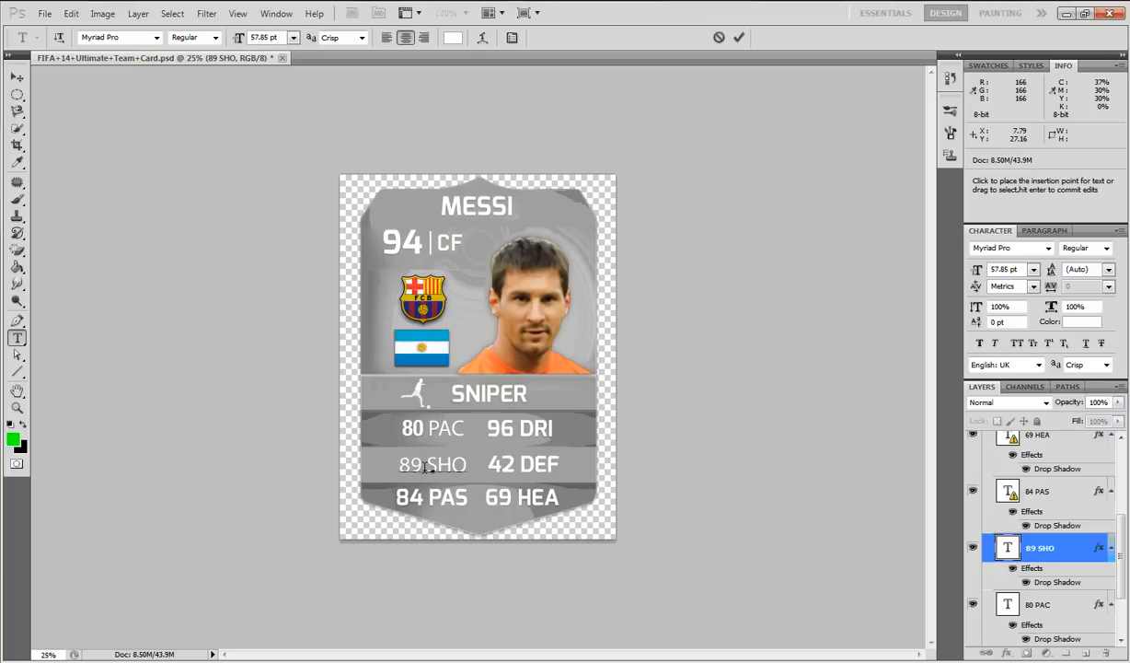
pyautogui.press('Delete')
pyautogui.press('Delete')
pyautogui.write('80')
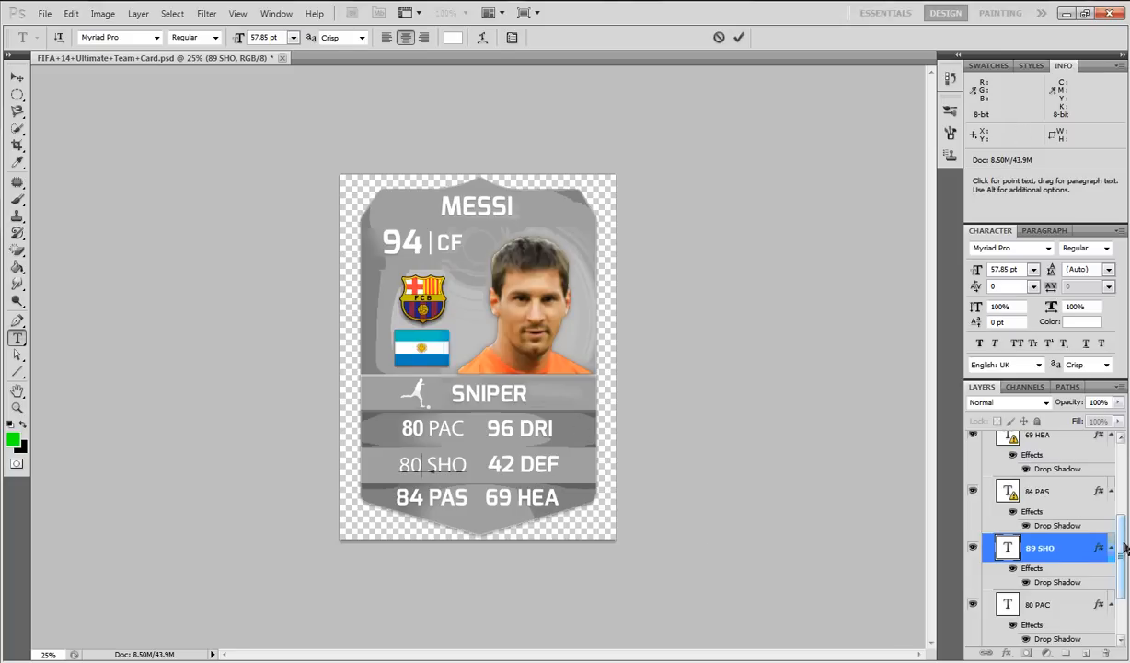
pyautogui.moveTo(1124, 548); pyautogui.dragTo(1124, 434)
pyautogui.click(988, 473)
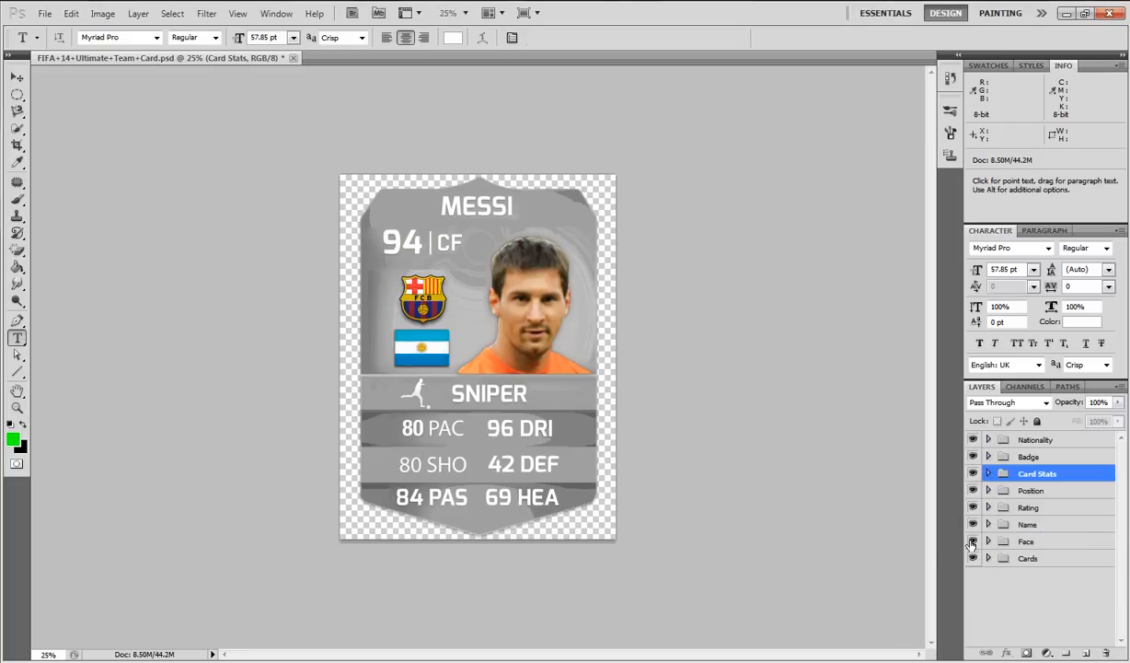
# - Look at the text layer inside the Rating group and collapse the group
pyautogui.click(989, 507)
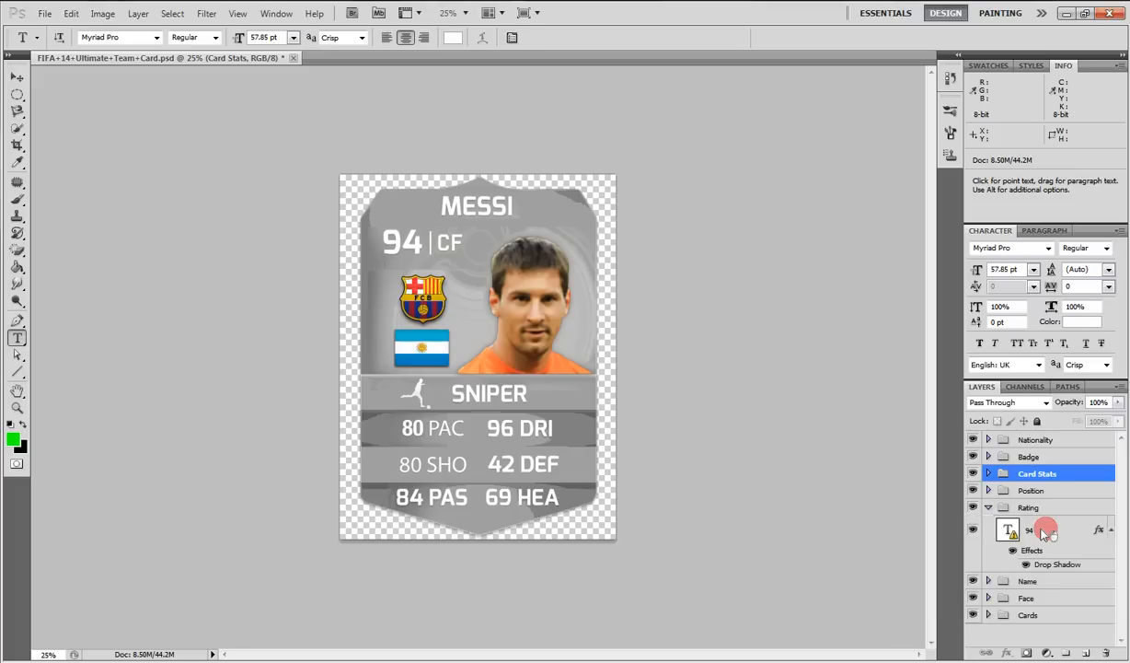
pyautogui.click(1044, 532)
pyautogui.click(989, 508)
# - Open the CF text in the Position group for editing, accept the font substitution and collapse the group
pyautogui.click(988, 490)
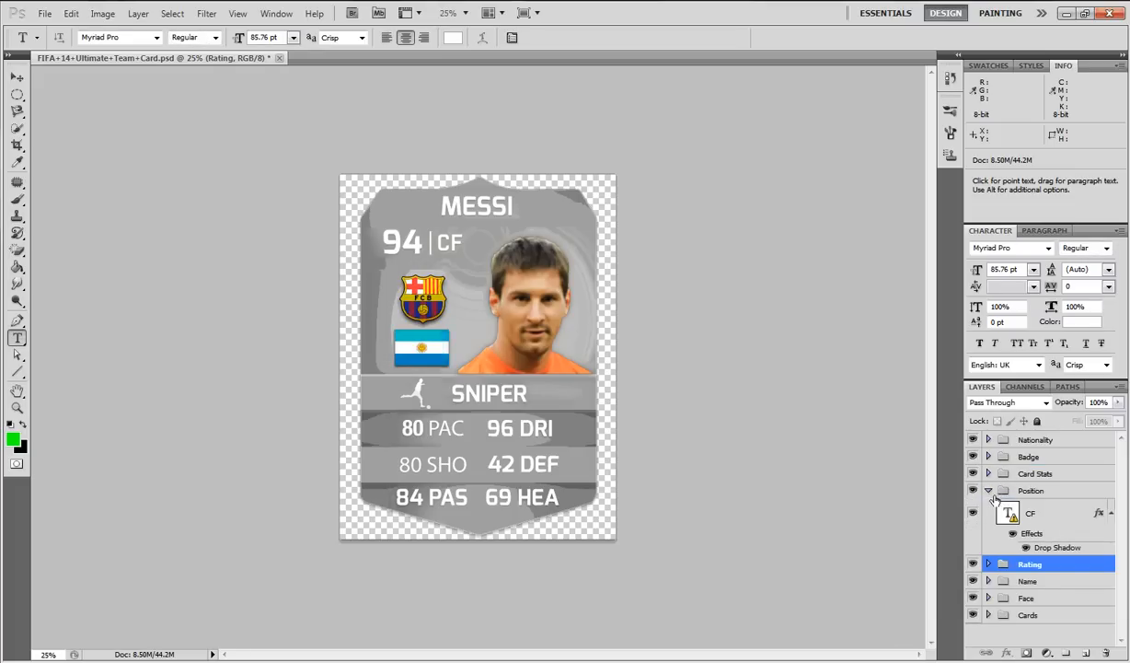
pyautogui.click(990, 490)
pyautogui.click(989, 491)
pyautogui.click(1061, 516)
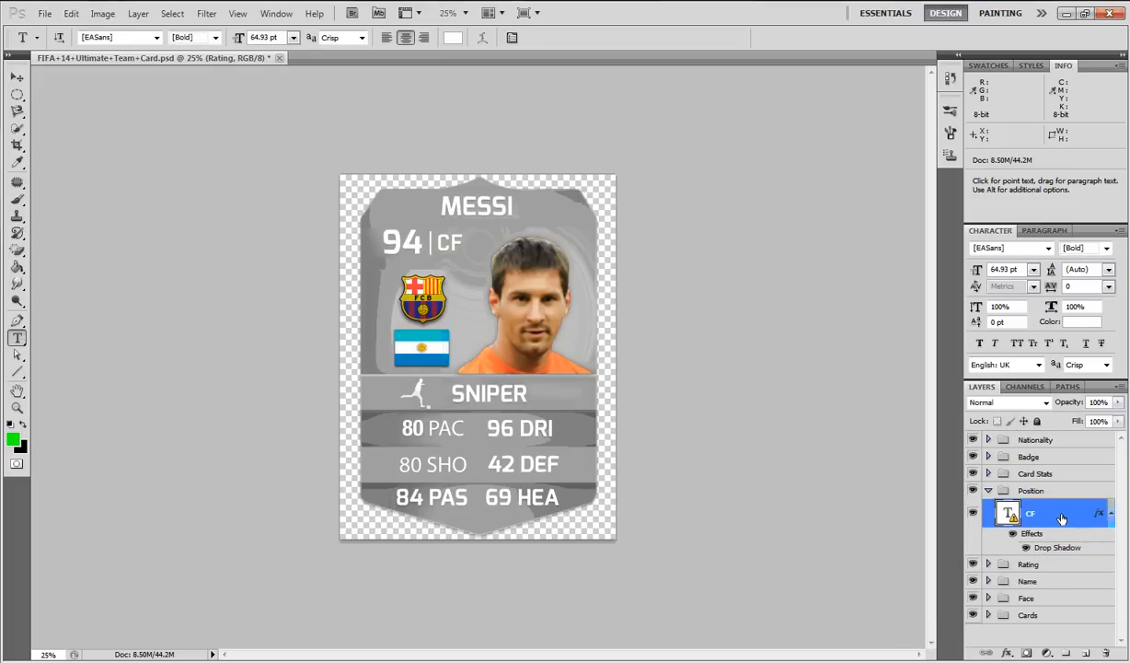
pyautogui.click(445, 242)
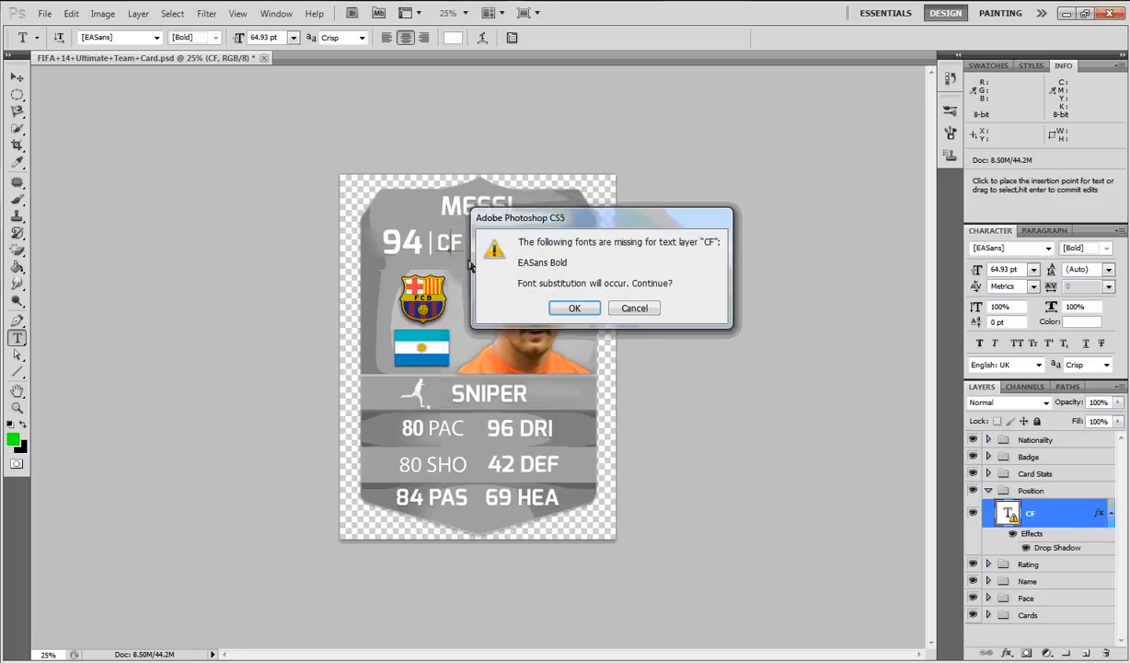
pyautogui.click(576, 308)
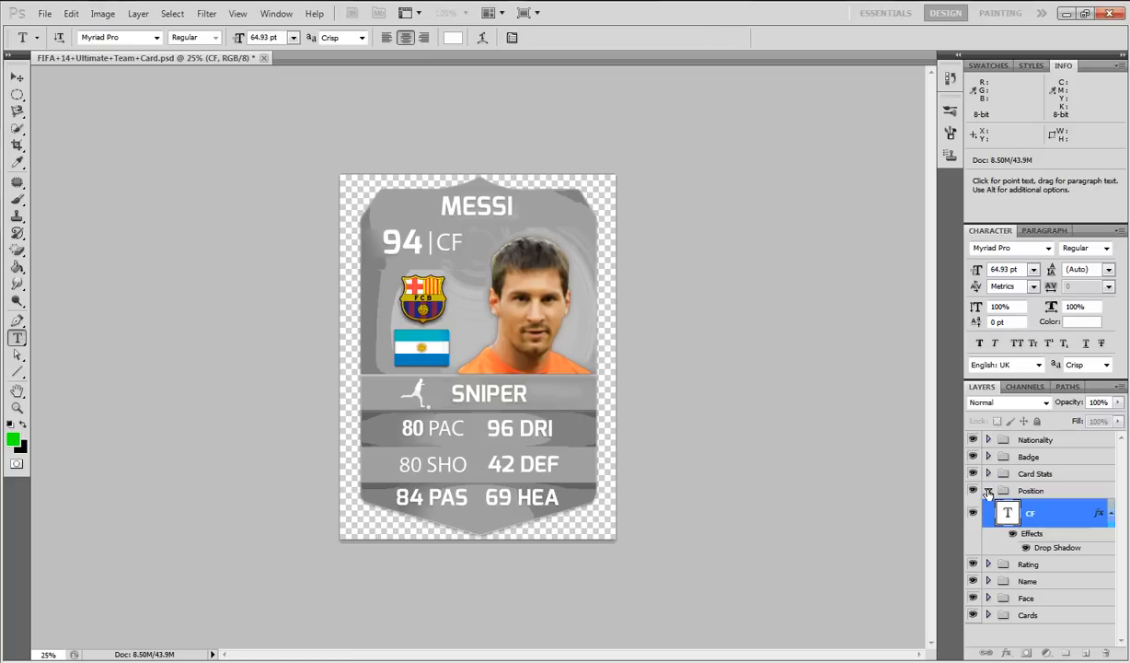
pyautogui.click(989, 492)
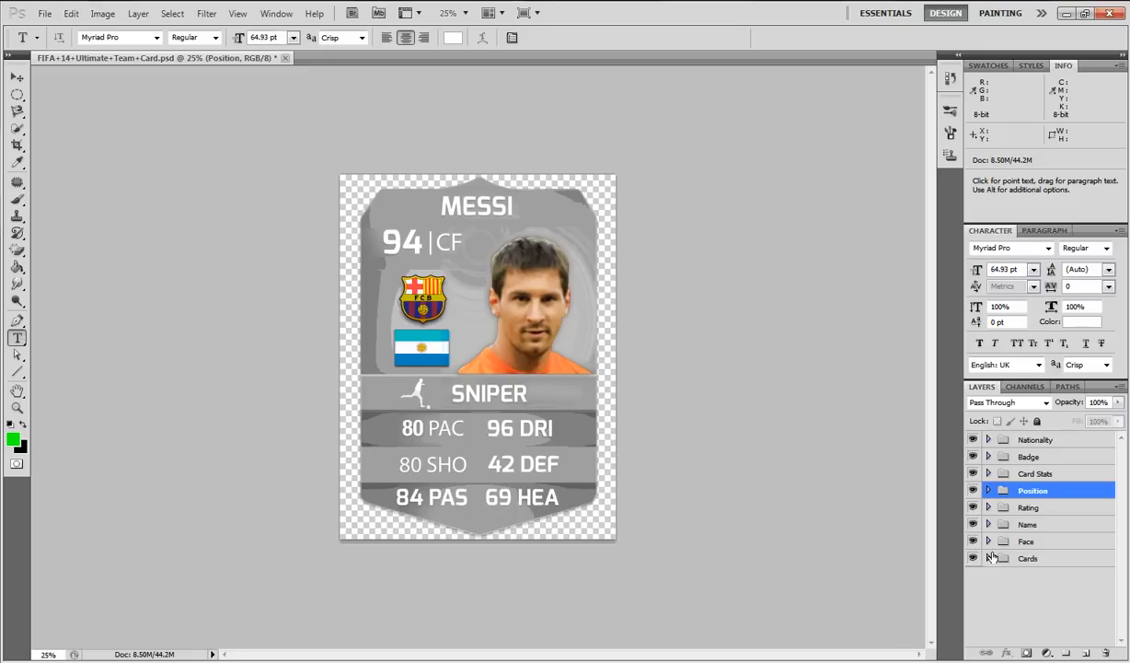
# - Expand the Face group and select the Messi layer, dismissing its Layer Style dialog without changes
pyautogui.click(989, 541)
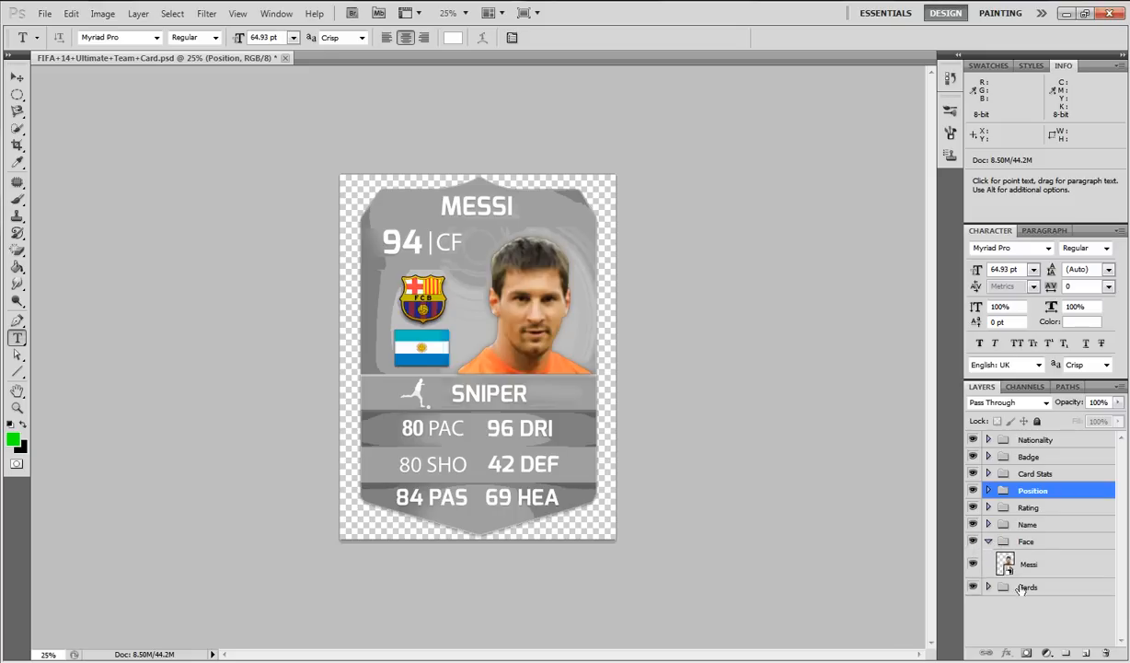
pyautogui.click(1080, 567)
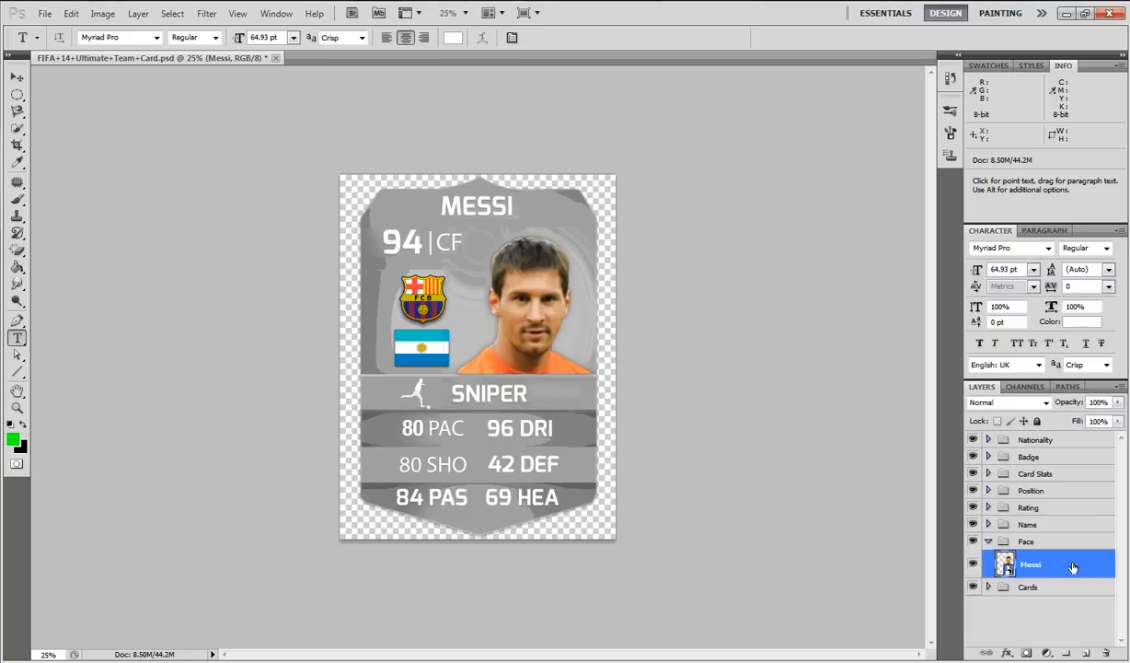
pyautogui.doubleClick(1076, 565)
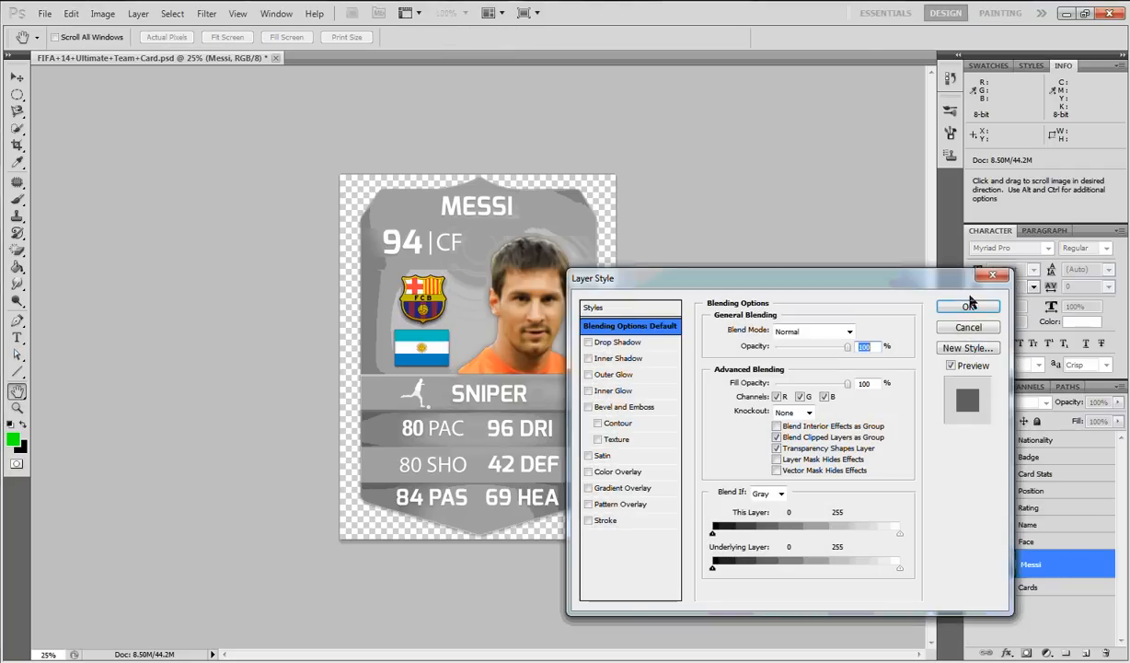
pyautogui.click(994, 275)
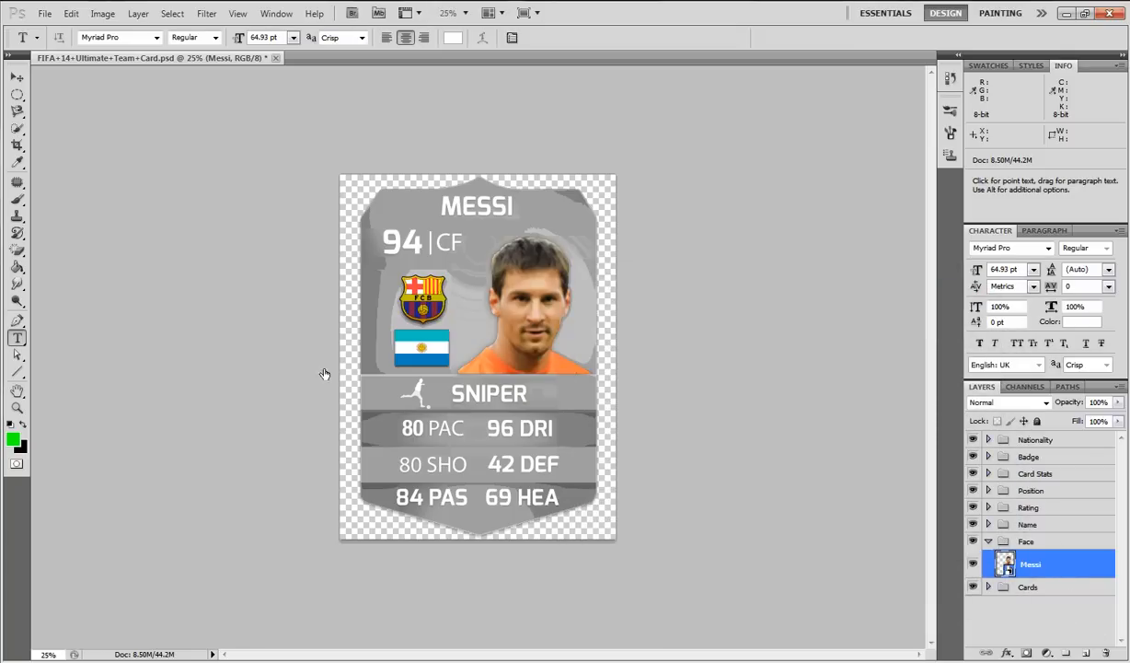
# - Rasterize the Messi smart object and erase the player's face picture with the Eraser tool
pyautogui.click(16, 249)
pyautogui.click(62, 249)
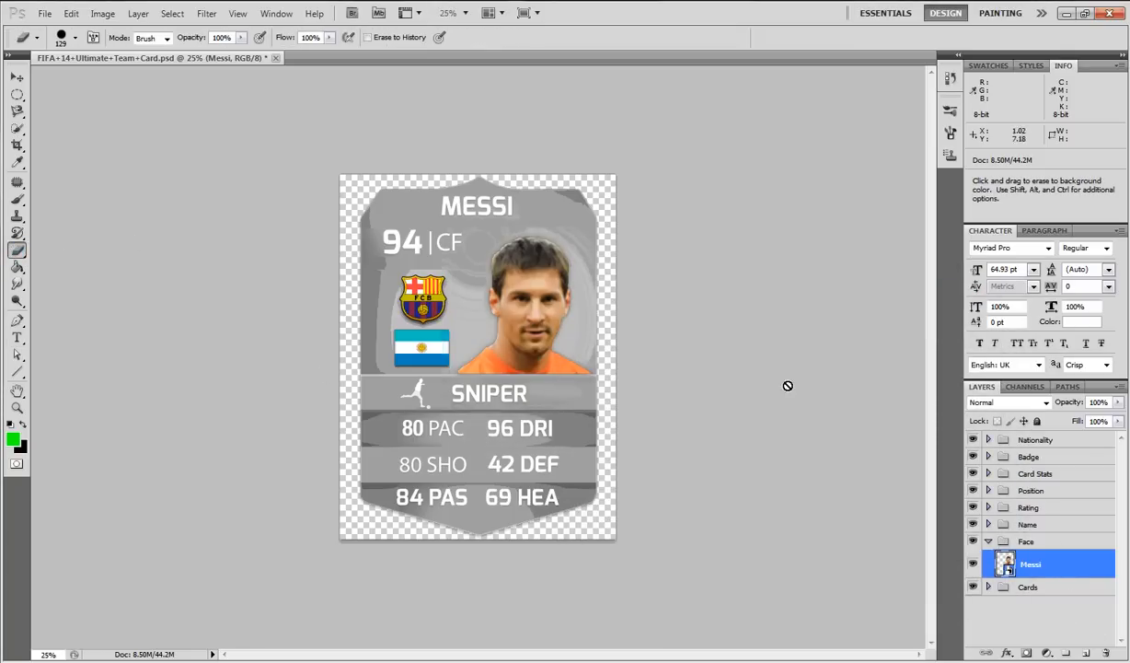
pyautogui.click(476, 354)
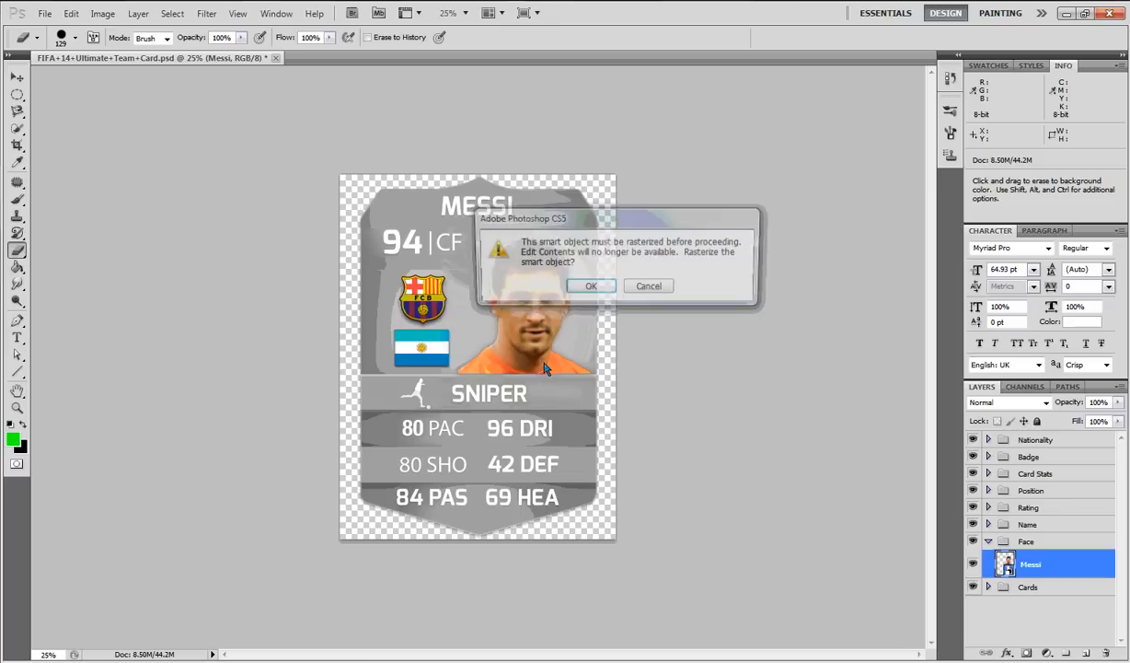
pyautogui.click(589, 285)
pyautogui.moveTo(488, 354)
pyautogui.mouseDown()
pyautogui.moveTo(442, 341)
pyautogui.moveTo(616, 336)
pyautogui.moveTo(540, 350)
pyautogui.moveTo(530, 328)
pyautogui.moveTo(664, 265)
pyautogui.moveTo(507, 267)
pyautogui.moveTo(543, 244)
pyautogui.moveTo(526, 230)
pyautogui.mouseUp()
# - Switch to Chrome and copy the left-facing yellow rubber duck picture from the duck image results
pyautogui.moveTo(667, 8)
pyautogui.mouseDown()
pyautogui.moveTo(659, 45)
pyautogui.moveTo(603, 107)
pyautogui.mouseUp()
pyautogui.click(585, 61)
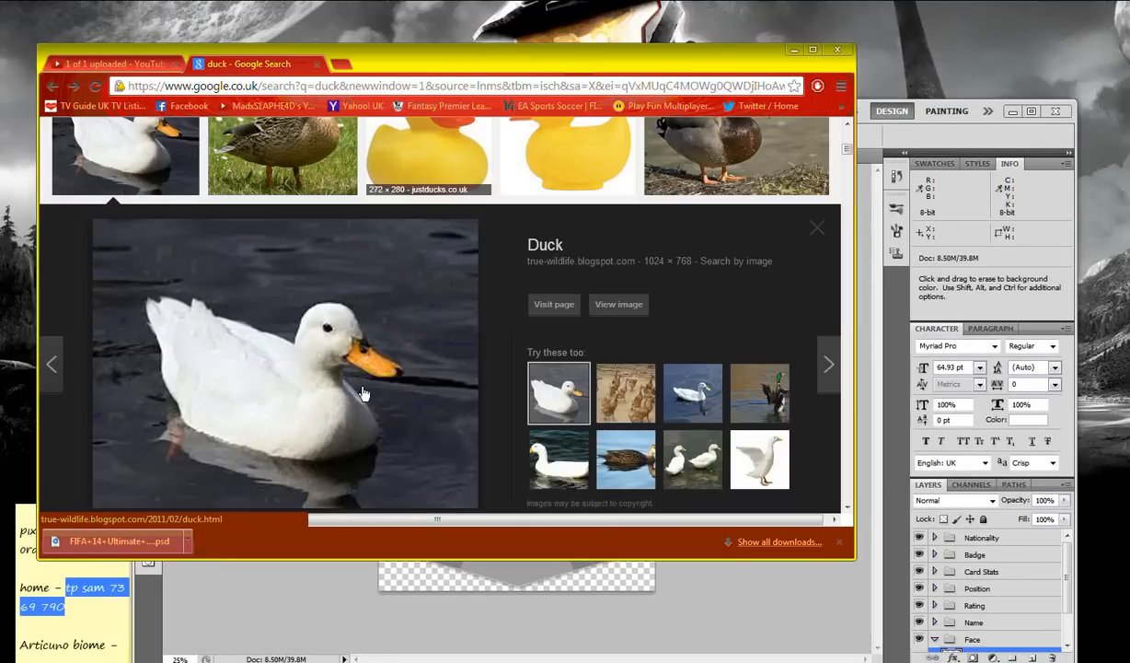
pyautogui.scroll(2, 412, 348)
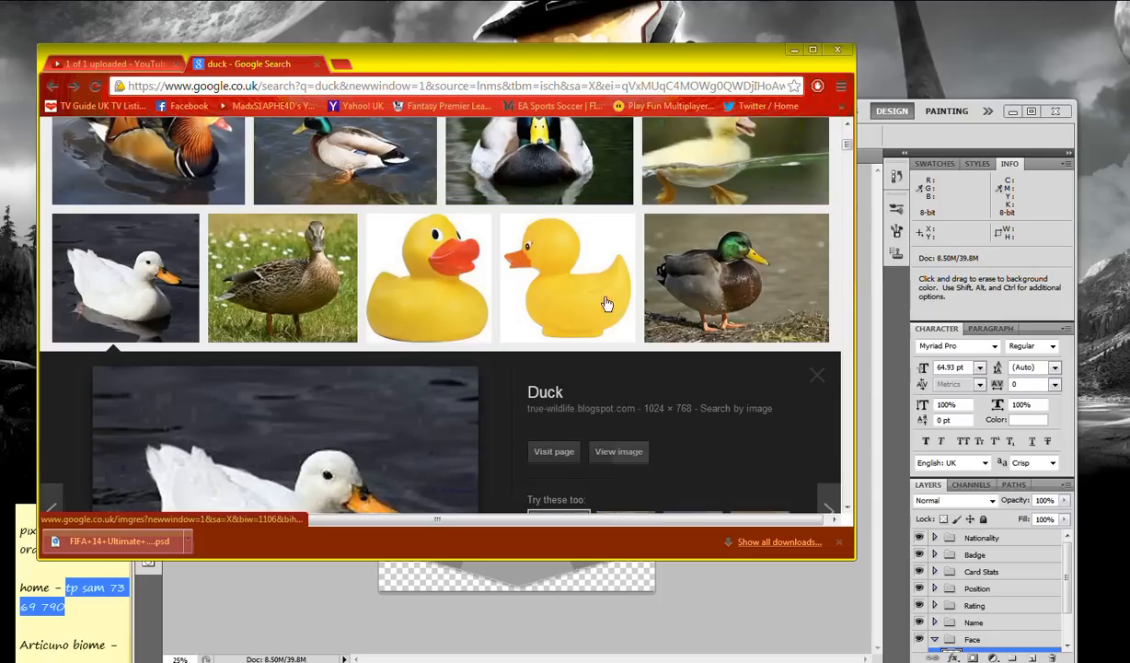
pyautogui.rightClick(568, 276)
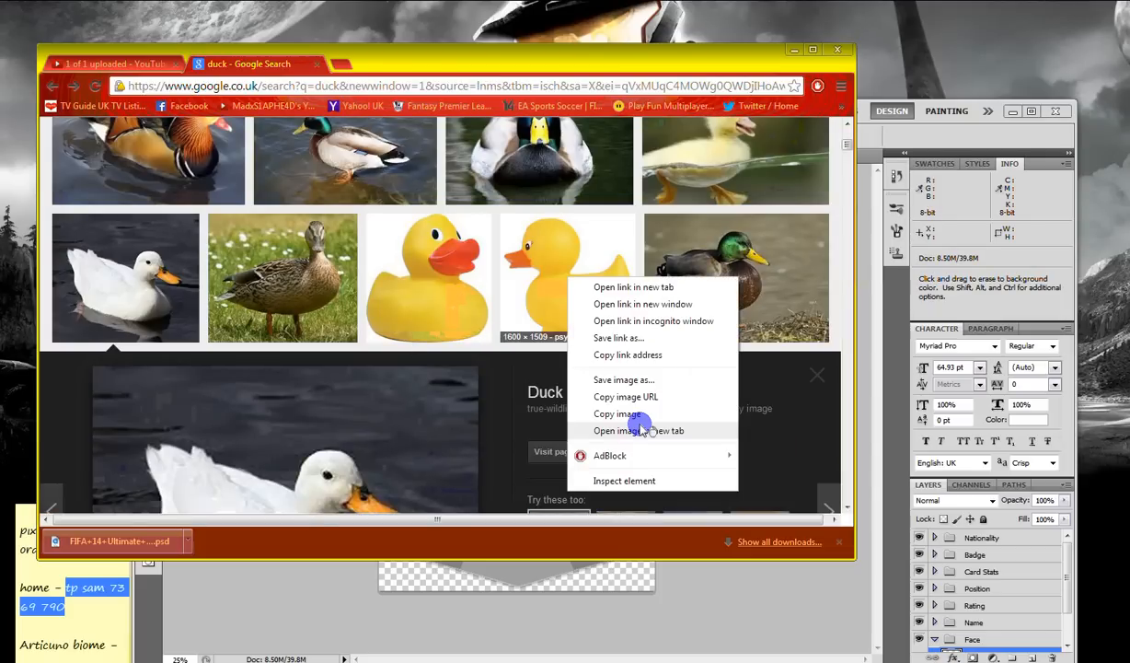
pyautogui.click(628, 415)
# - Switch back to Photoshop and paste the copied rubber duck onto the card with the Messi layer selected
pyautogui.hotkey('alt', 'Tab')
pyautogui.moveTo(747, 129); pyautogui.dragTo(704, 89)
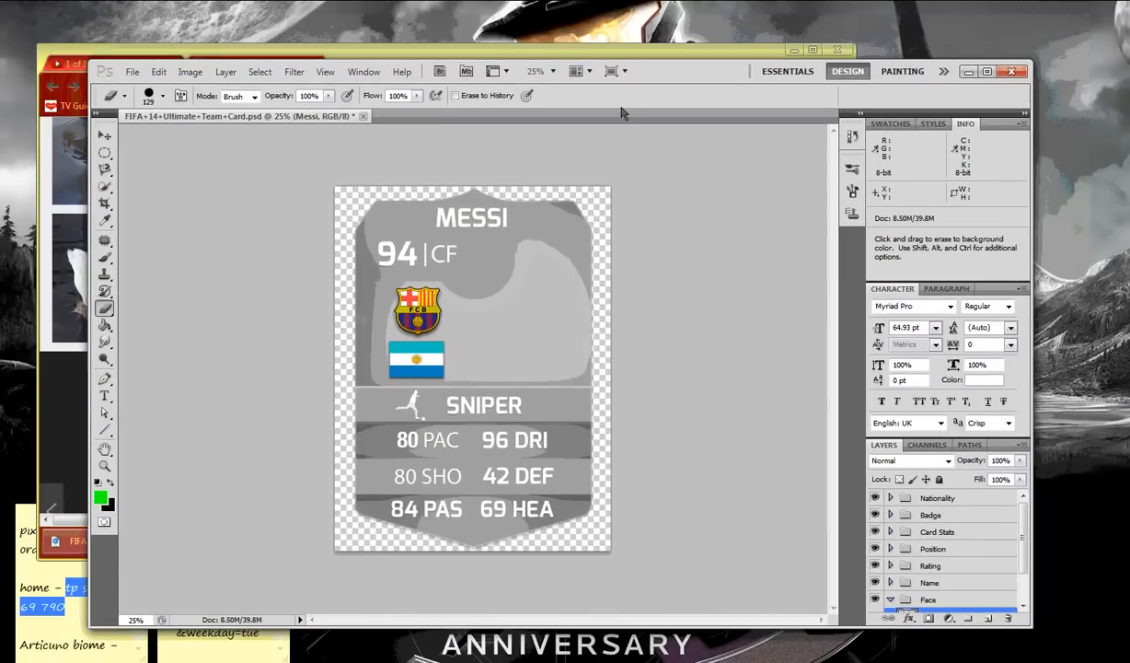
pyautogui.moveTo(1023, 563); pyautogui.dragTo(1024, 581)
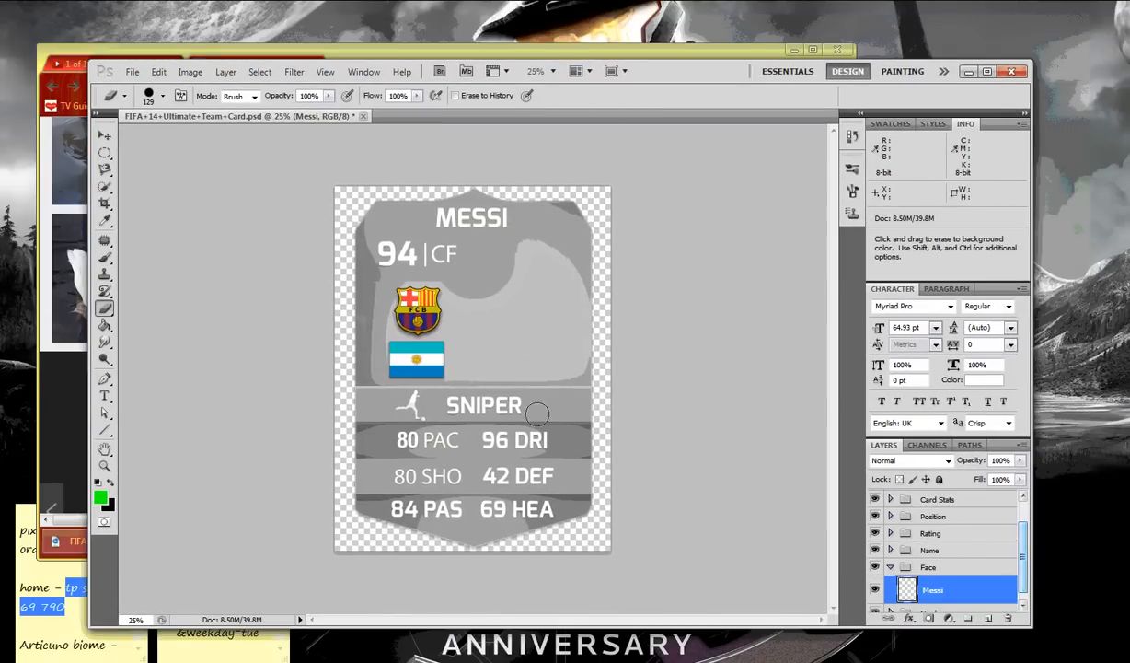
pyautogui.click(105, 135)
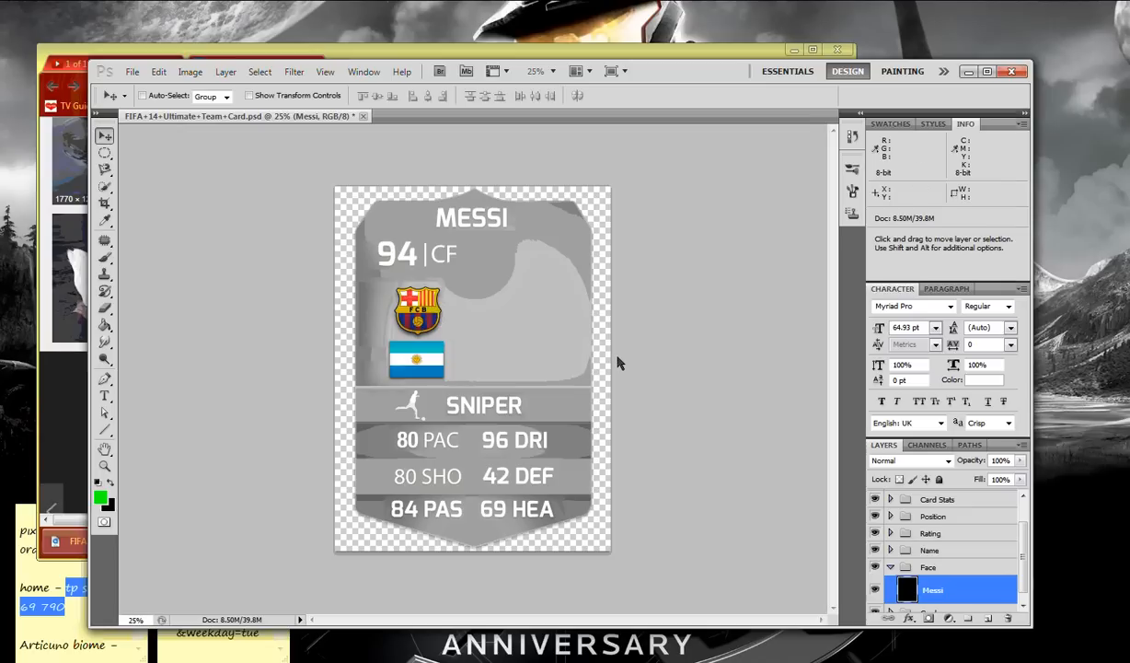
pyautogui.hotkey('ctrl', 'v')
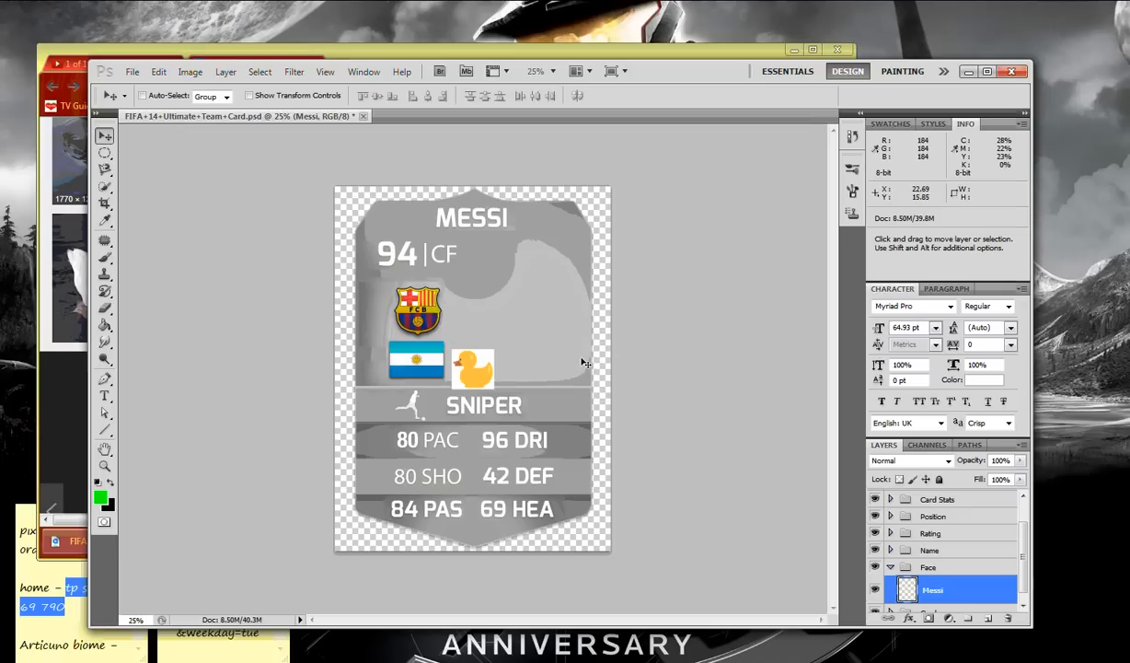
# - Enlarge the pasted rubber duck with Free Transform to about 374% width and 365% height and apply the transformation
pyautogui.hotkey('ctrl', 't')
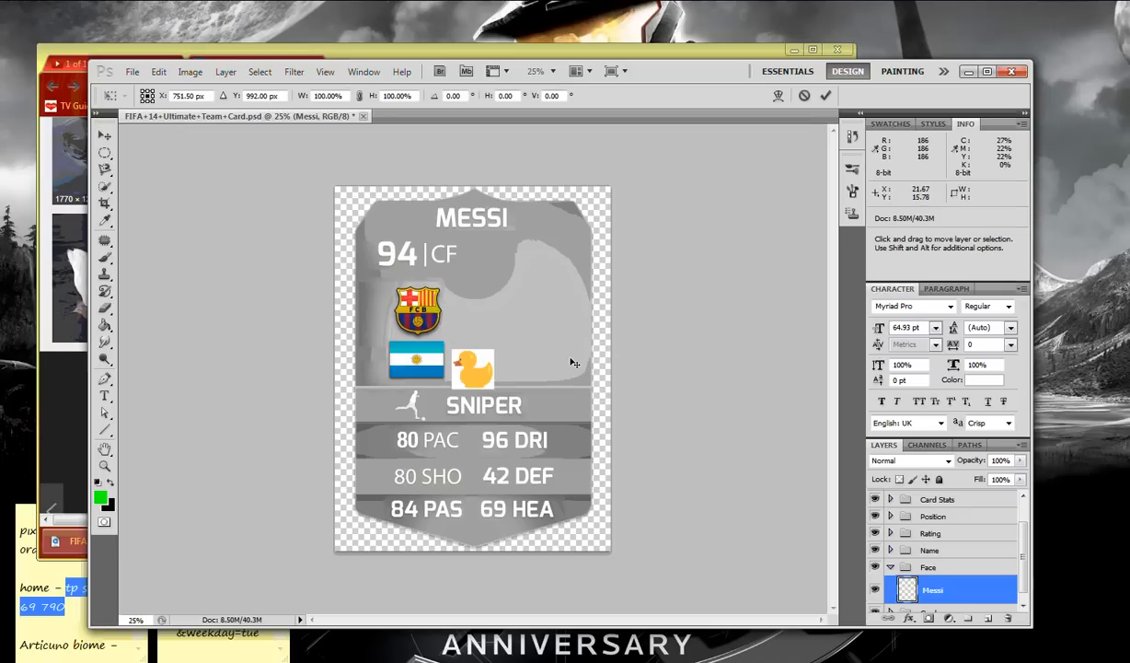
pyautogui.moveTo(565, 303); pyautogui.dragTo(609, 247)
pyautogui.moveTo(562, 336); pyautogui.dragTo(563, 380)
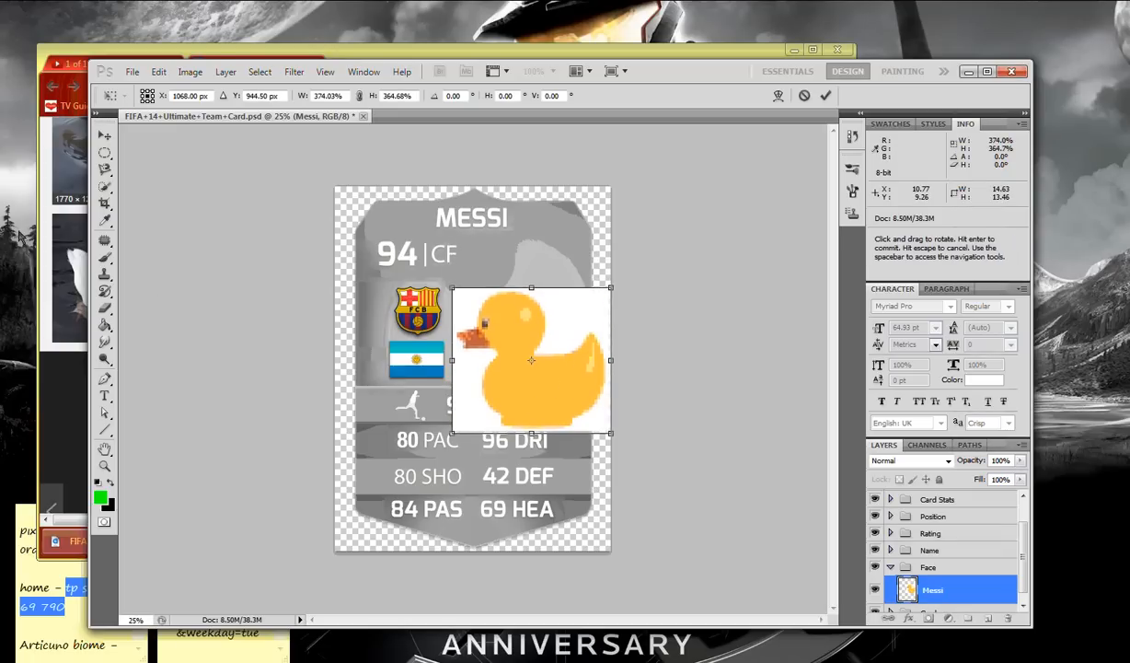
pyautogui.click(104, 138)
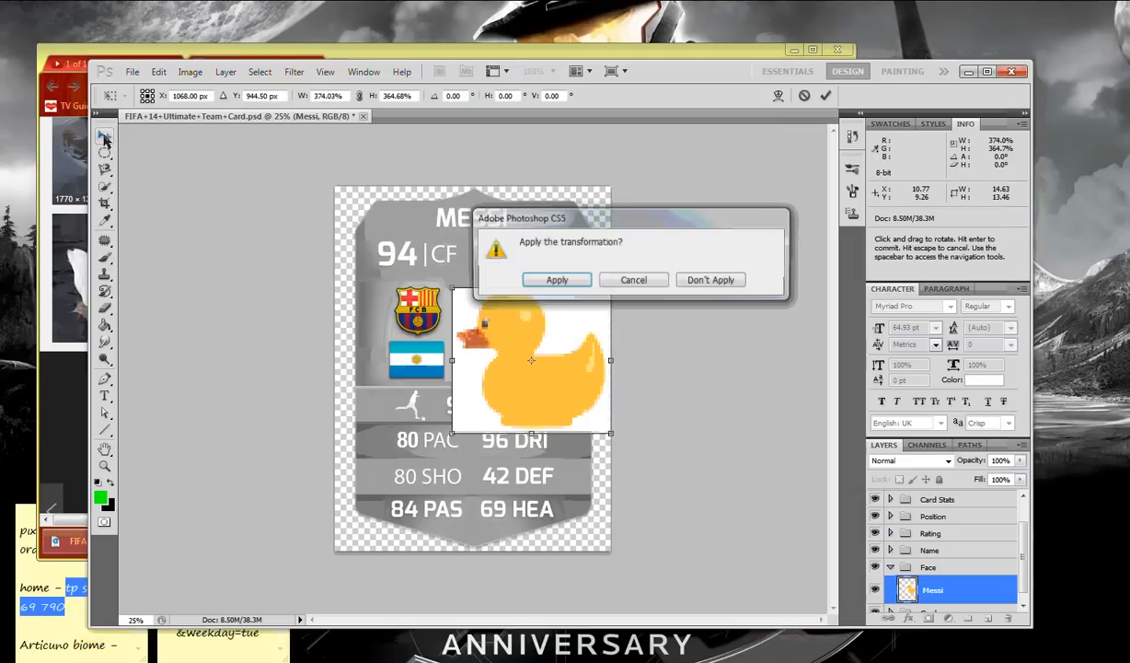
pyautogui.click(558, 280)
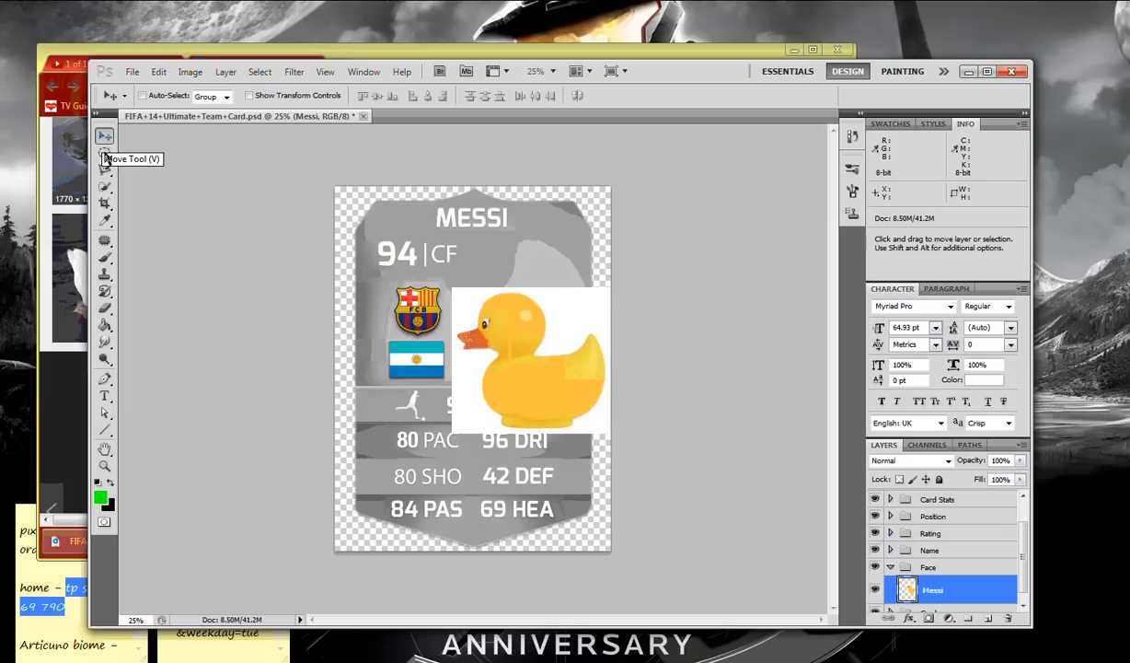
# - Remove the white background around the rubber duck with the Magic Eraser tool at tolerance 32
pyautogui.click(105, 309)
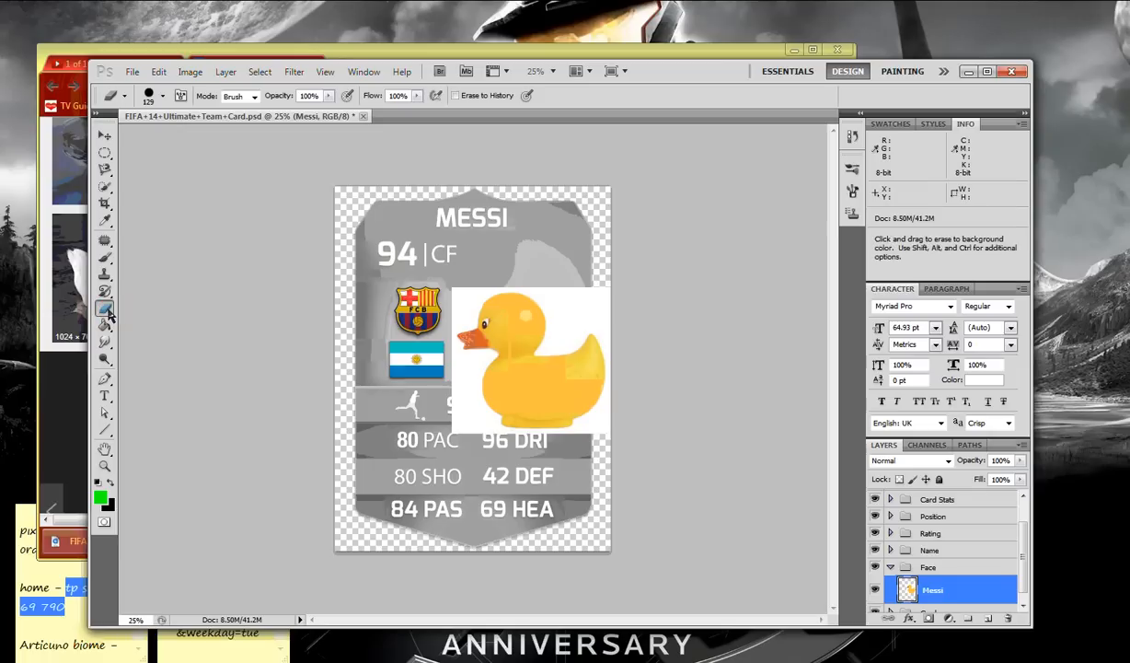
pyautogui.rightClick(107, 312)
pyautogui.click(152, 334)
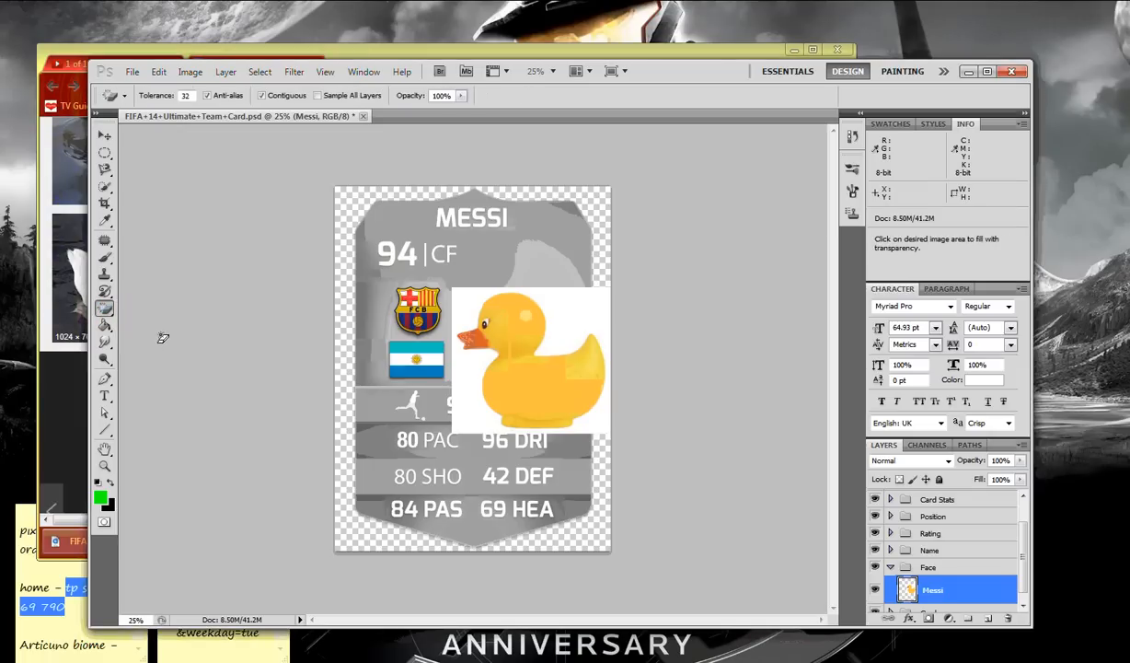
pyautogui.rightClick(104, 309)
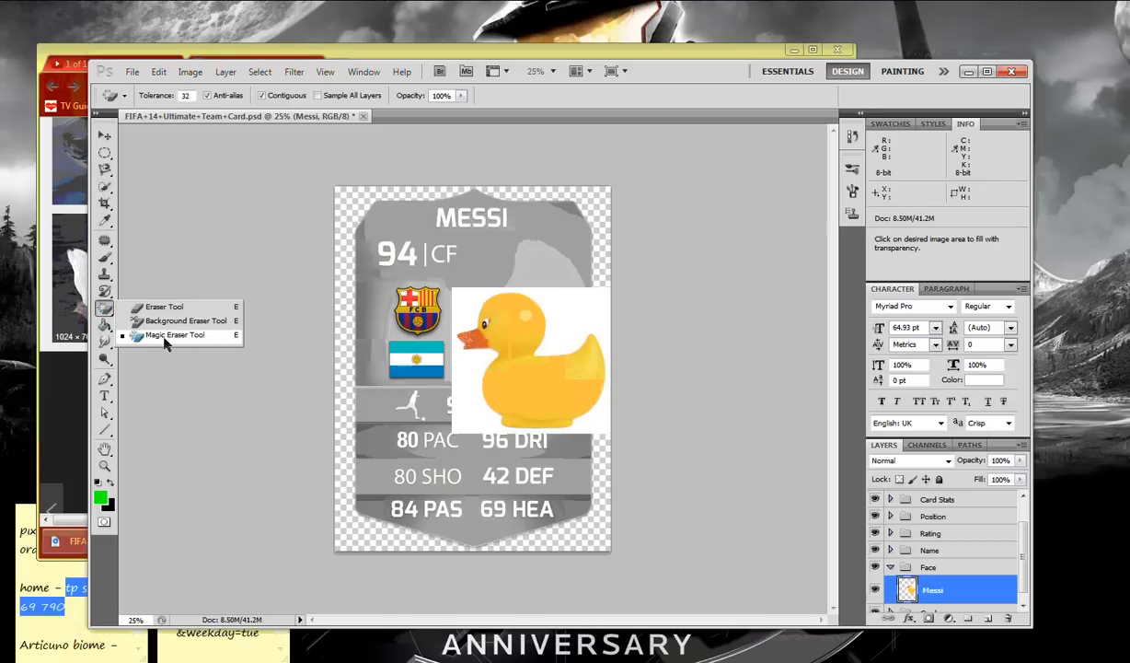
pyautogui.click(165, 337)
pyautogui.click(557, 300)
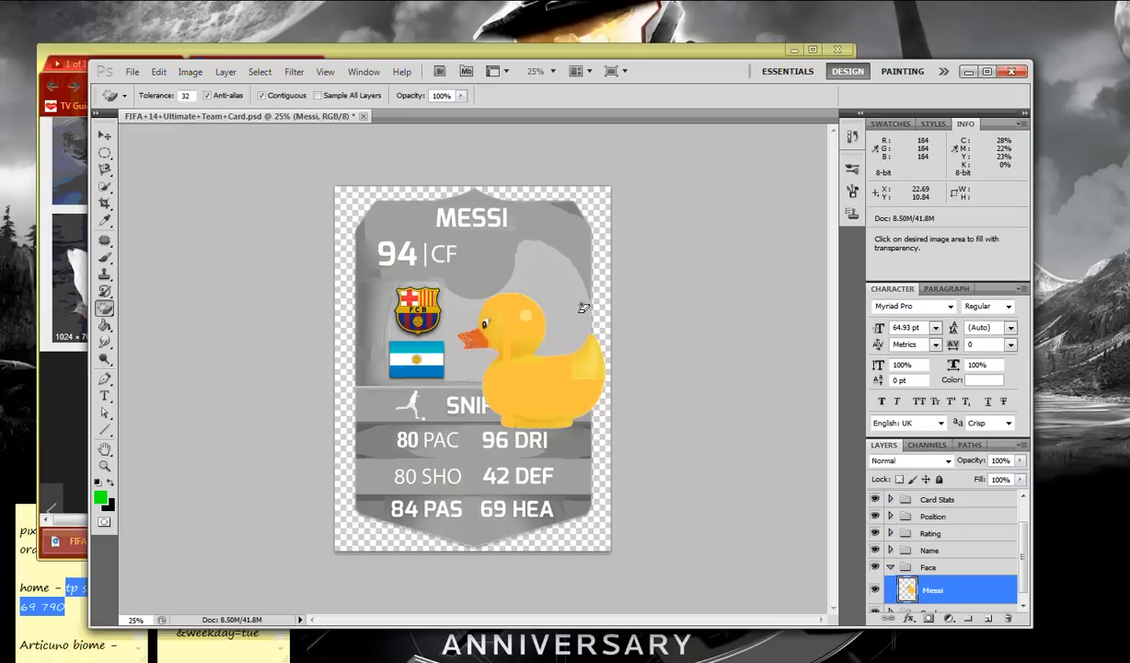
# - Erase the whole rubber duck from the Messi layer with the regular Eraser tool at brush size 129
pyautogui.click(105, 309)
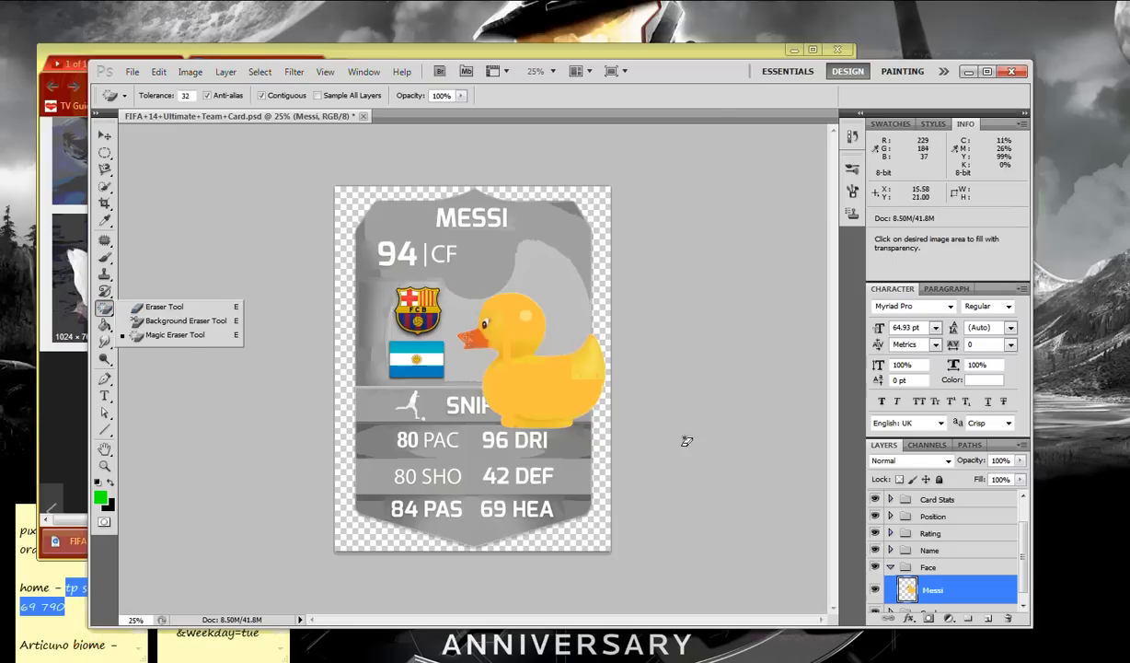
pyautogui.click(167, 307)
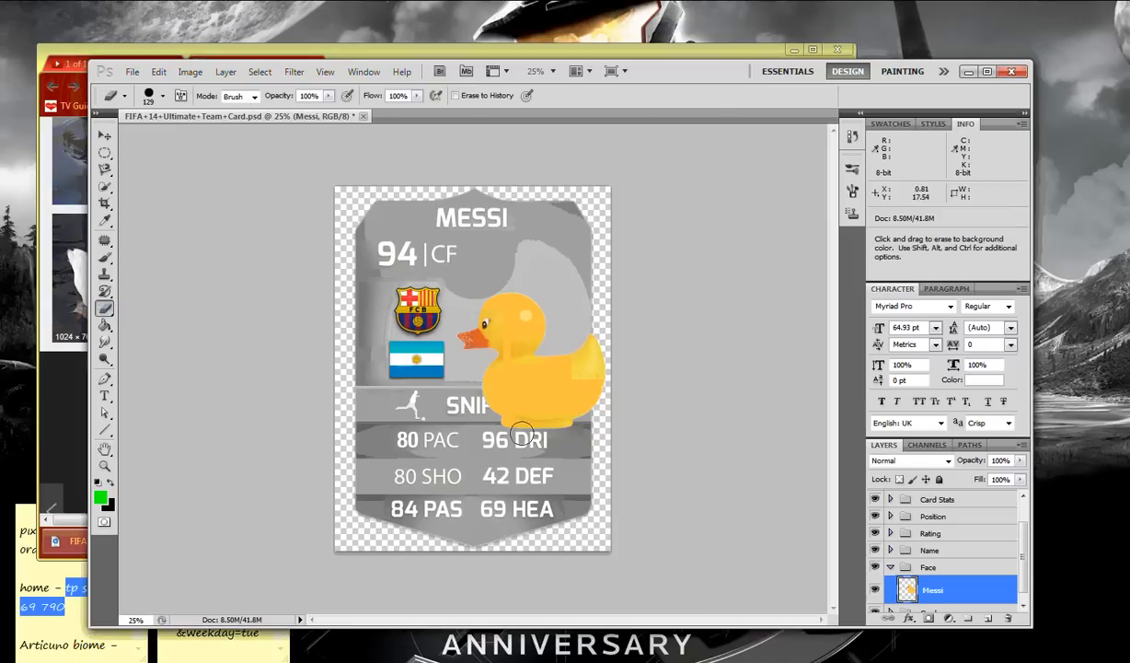
pyautogui.moveTo(532, 429)
pyautogui.mouseDown()
pyautogui.moveTo(515, 414)
pyautogui.moveTo(596, 403)
pyautogui.moveTo(477, 405)
pyautogui.moveTo(465, 384)
pyautogui.moveTo(588, 398)
pyautogui.moveTo(606, 374)
pyautogui.moveTo(603, 332)
pyautogui.moveTo(579, 319)
pyautogui.moveTo(572, 378)
pyautogui.moveTo(618, 291)
pyautogui.moveTo(664, 434)
pyautogui.moveTo(536, 351)
pyautogui.moveTo(543, 364)
pyautogui.moveTo(513, 368)
pyautogui.moveTo(532, 349)
pyautogui.moveTo(594, 331)
pyautogui.moveTo(434, 284)
pyautogui.moveTo(507, 297)
pyautogui.mouseUp()
# - Switch to Chrome and copy the large preview picture of the white duck on dark water
pyautogui.click(428, 53)
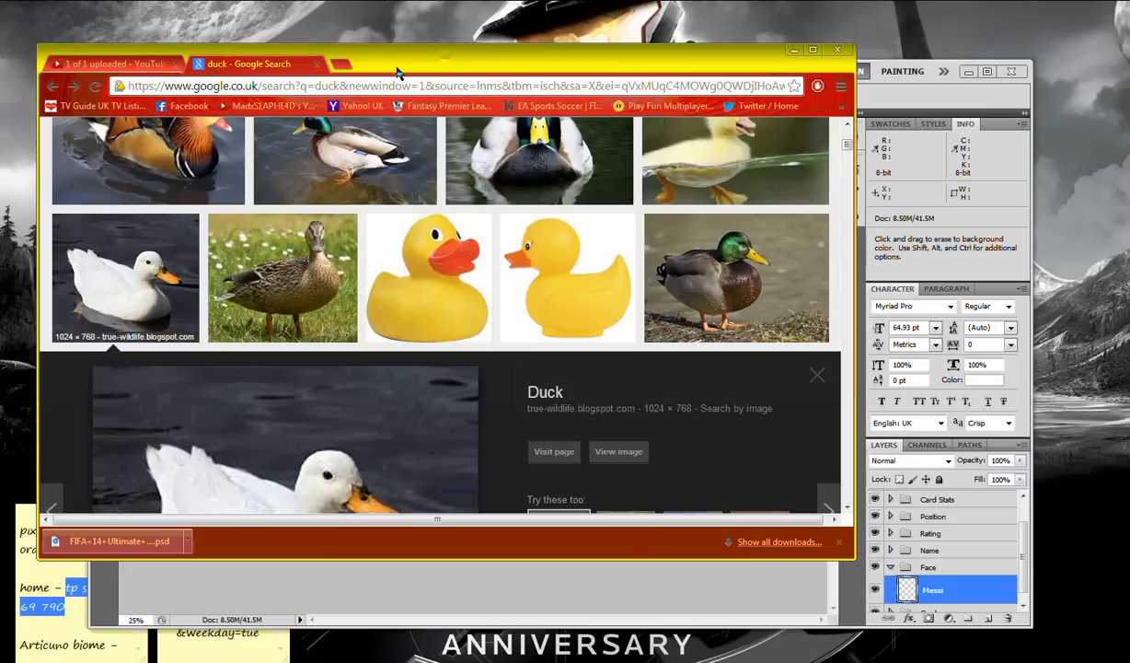
pyautogui.scroll(-2, 194, 296)
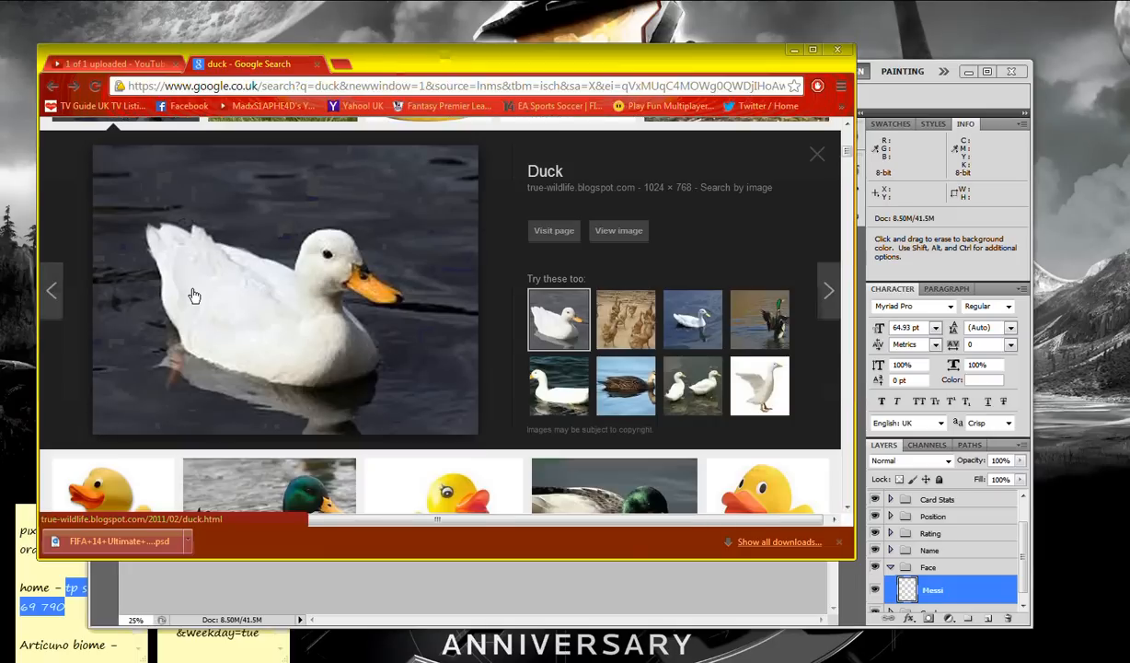
pyautogui.rightClick(195, 284)
pyautogui.click(259, 433)
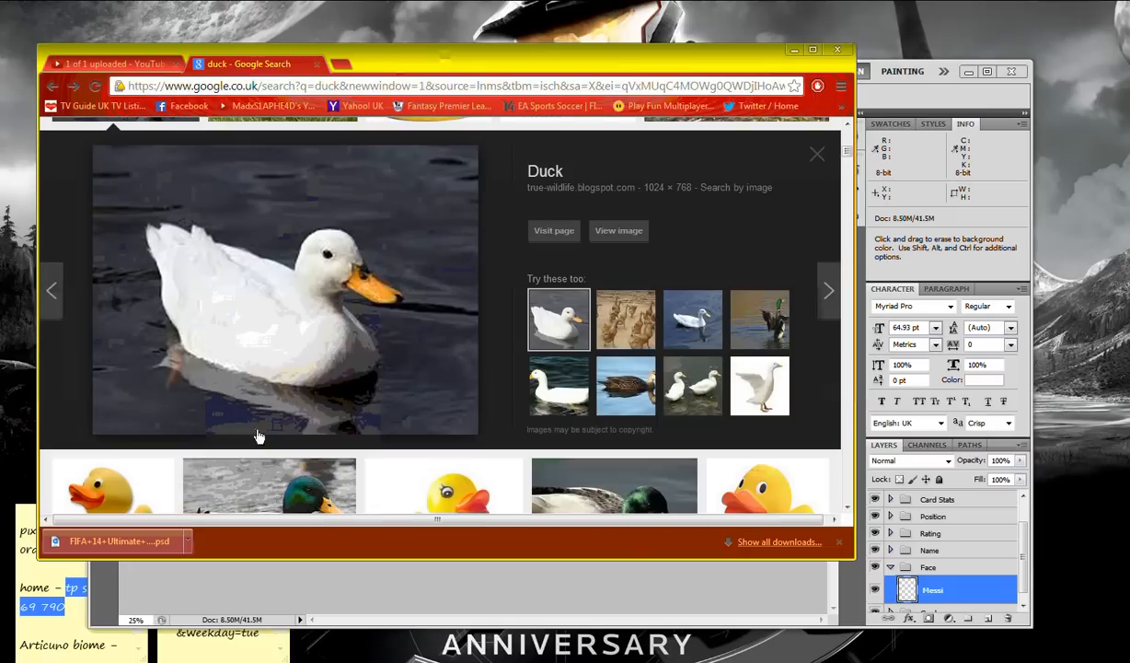
# - Return to Photoshop, maximize its window and paste the white duck picture onto the Messi layer
pyautogui.click(876, 104)
pyautogui.moveTo(673, 65); pyautogui.dragTo(649, 1)
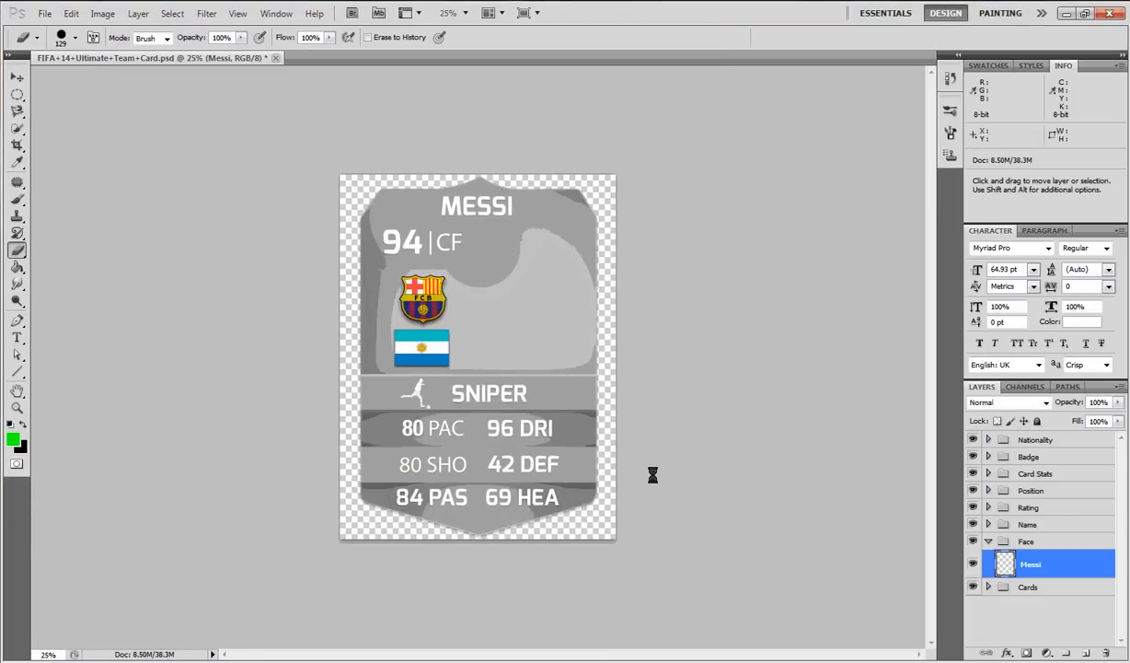
pyautogui.hotkey('ctrl', 'v')
# - Scale the white duck picture to 533.98% width and 493.81% height, apply the transformation and position it over the card's face area
pyautogui.hotkey('ctrl', 't')
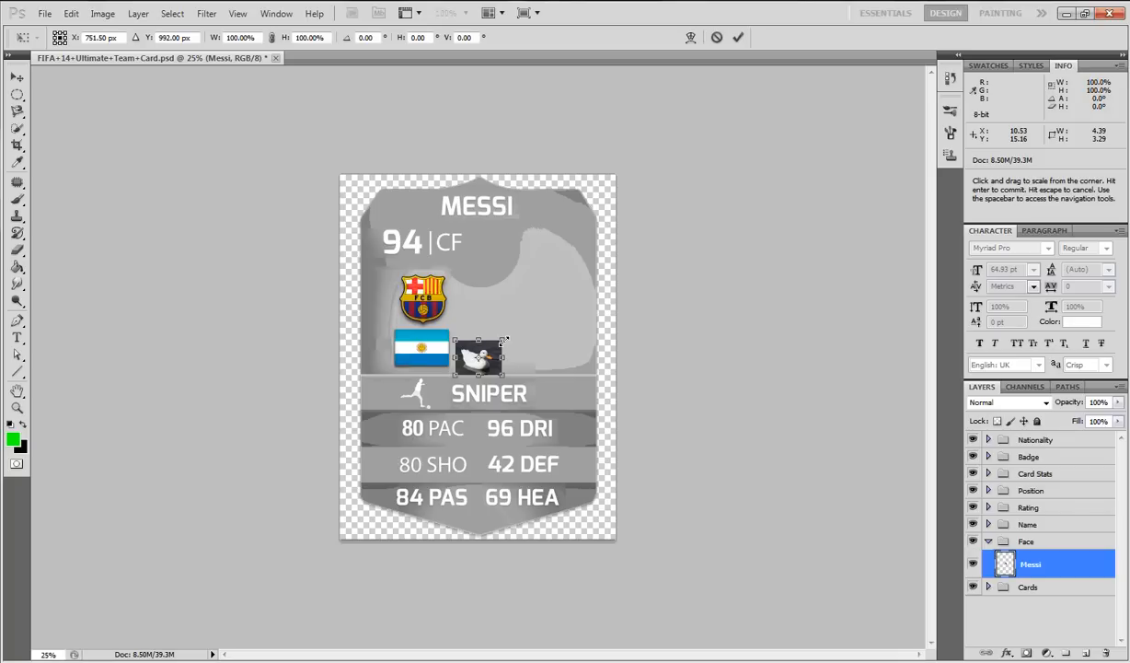
pyautogui.click(502, 342)
pyautogui.moveTo(503, 342); pyautogui.dragTo(708, 195)
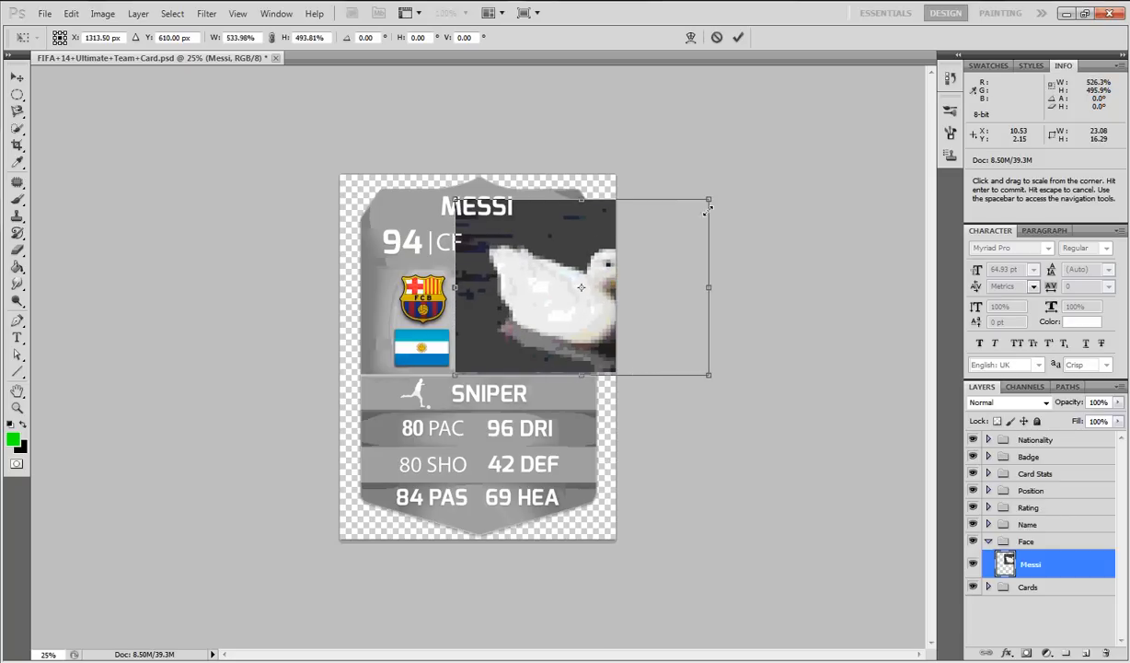
pyautogui.moveTo(639, 326); pyautogui.dragTo(570, 364)
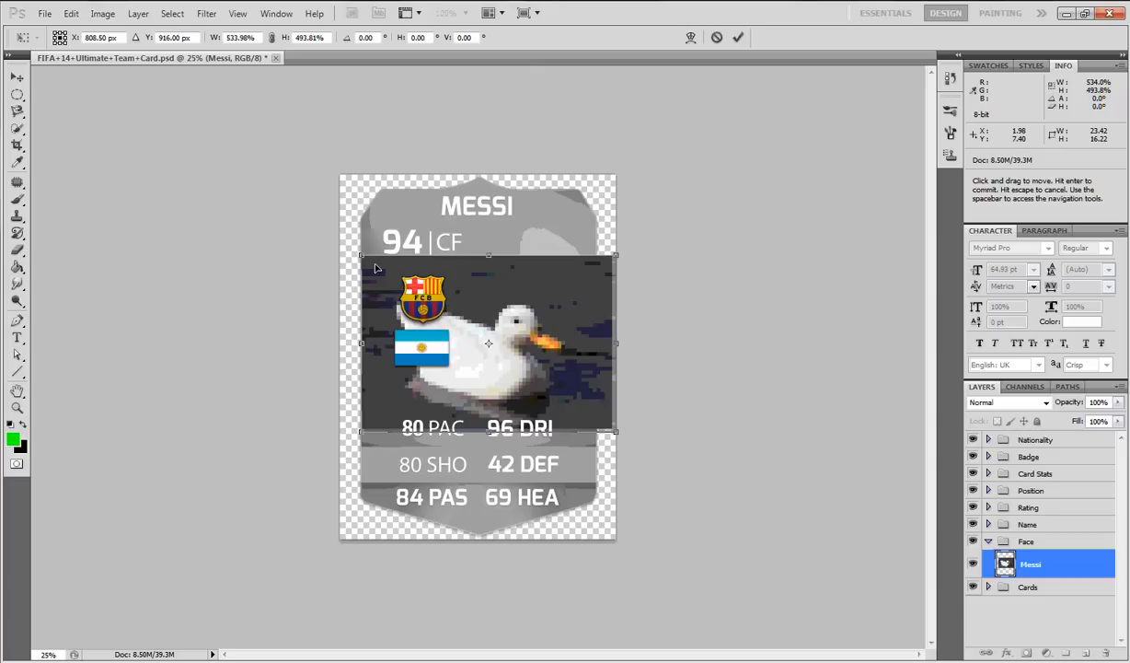
pyautogui.click(17, 76)
pyautogui.click(550, 275)
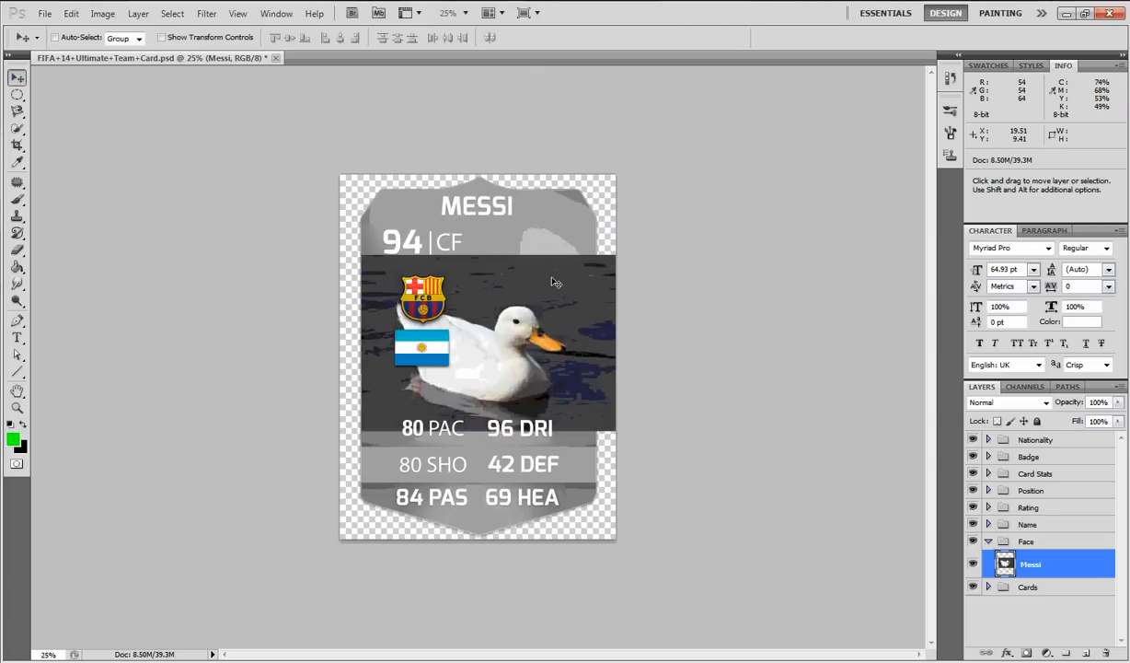
pyautogui.moveTo(507, 373); pyautogui.dragTo(522, 361)
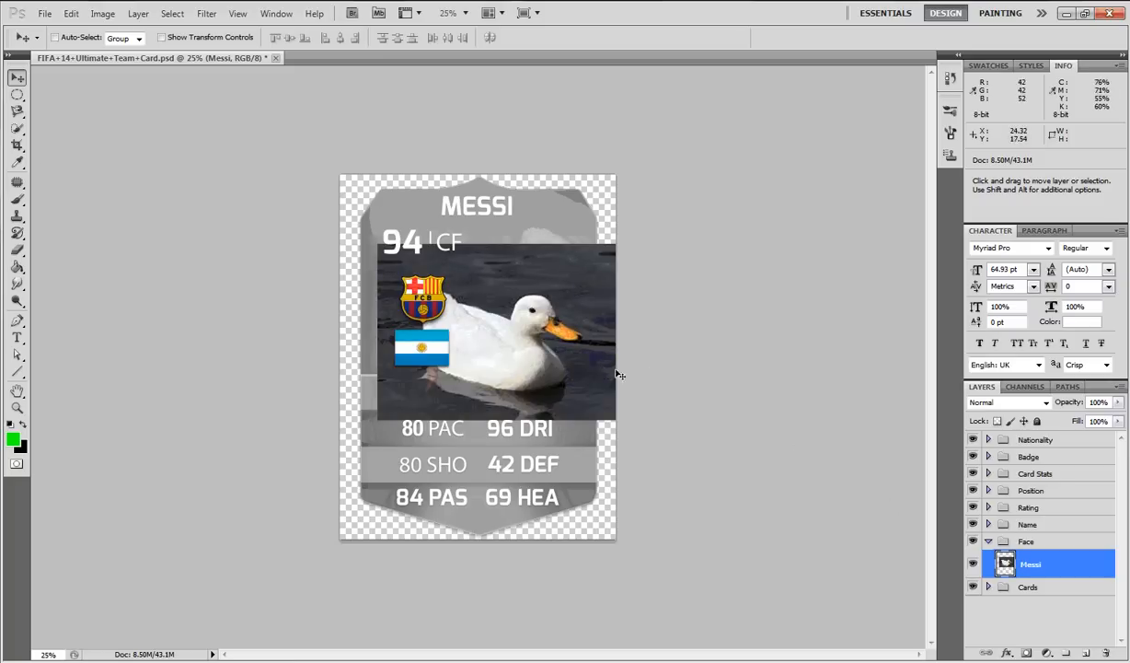
# - Try removing the dark water around the white duck with the Magic Eraser tool, and undo both erasures
pyautogui.click(17, 249)
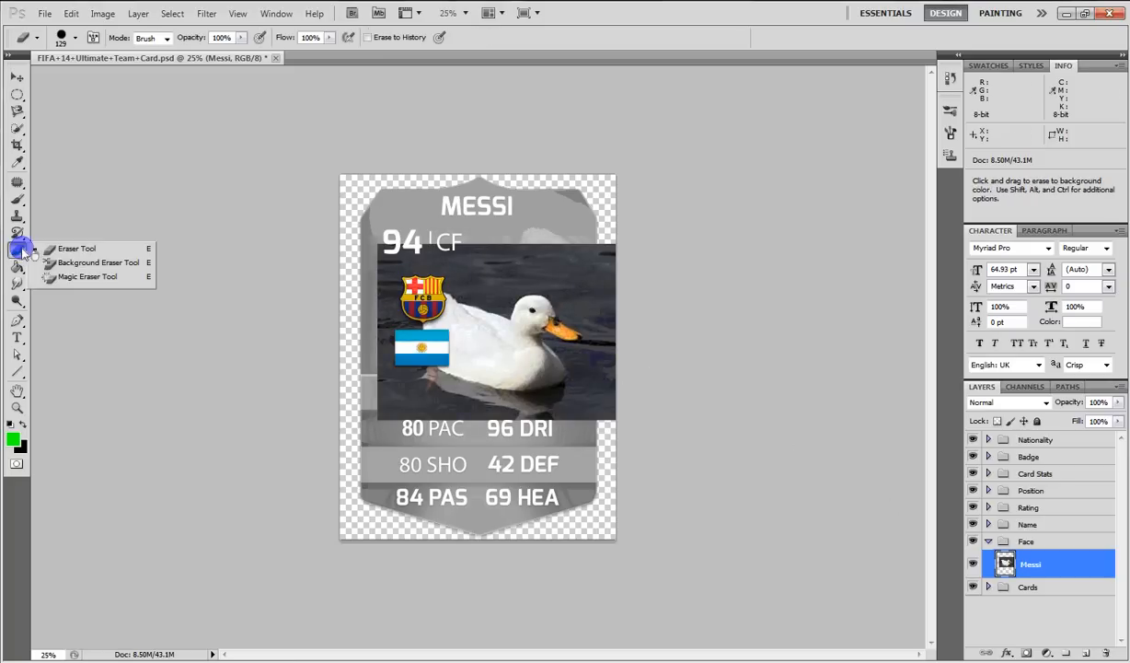
pyautogui.click(120, 280)
pyautogui.click(525, 263)
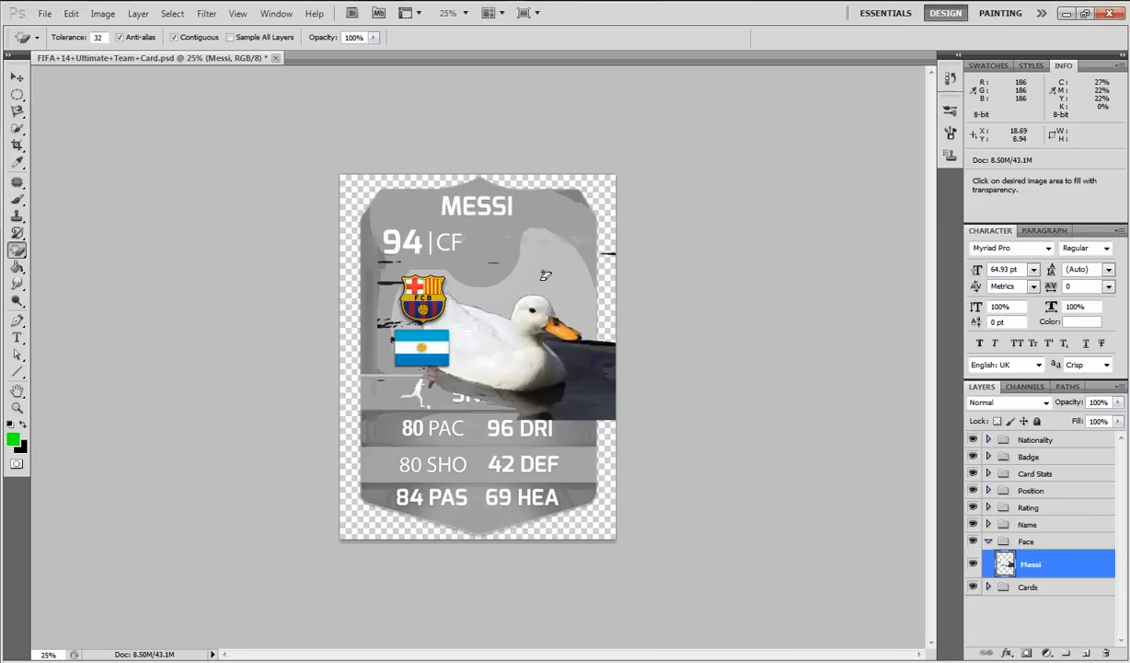
pyautogui.click(566, 361)
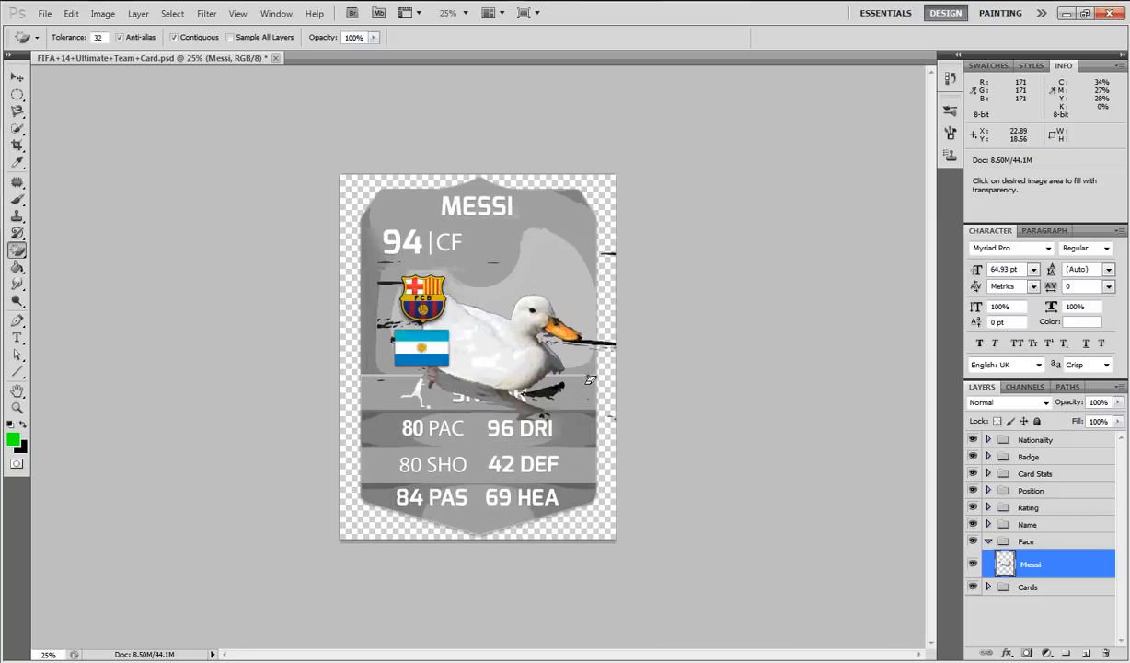
pyautogui.hotkey('ctrl', 'alt', 'z')
pyautogui.hotkey('ctrl', 'alt', 'z')
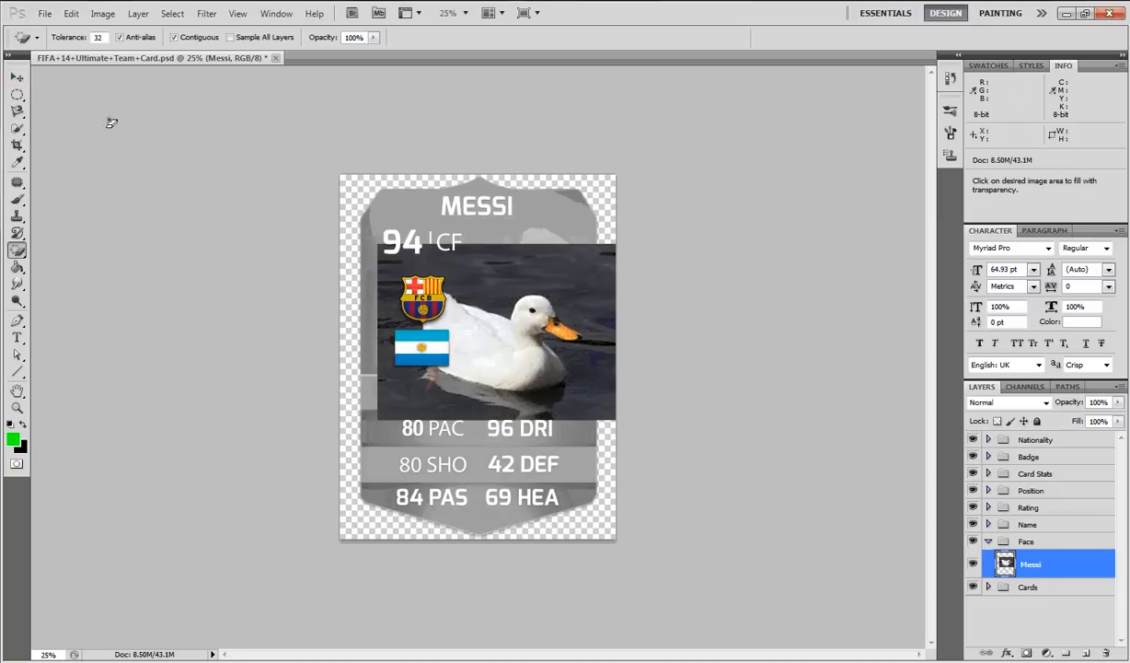
# - Select the white duck including its beak with the Quick Selection tool, subtracting the dark water picked up around it
pyautogui.click(19, 128)
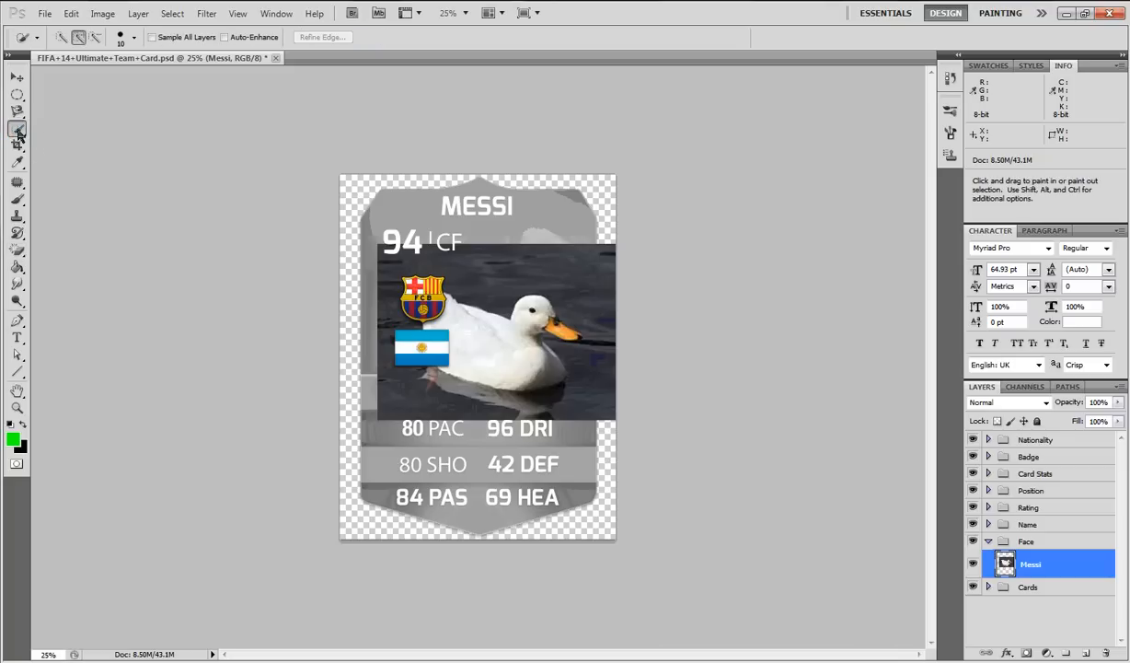
pyautogui.rightClick(19, 129)
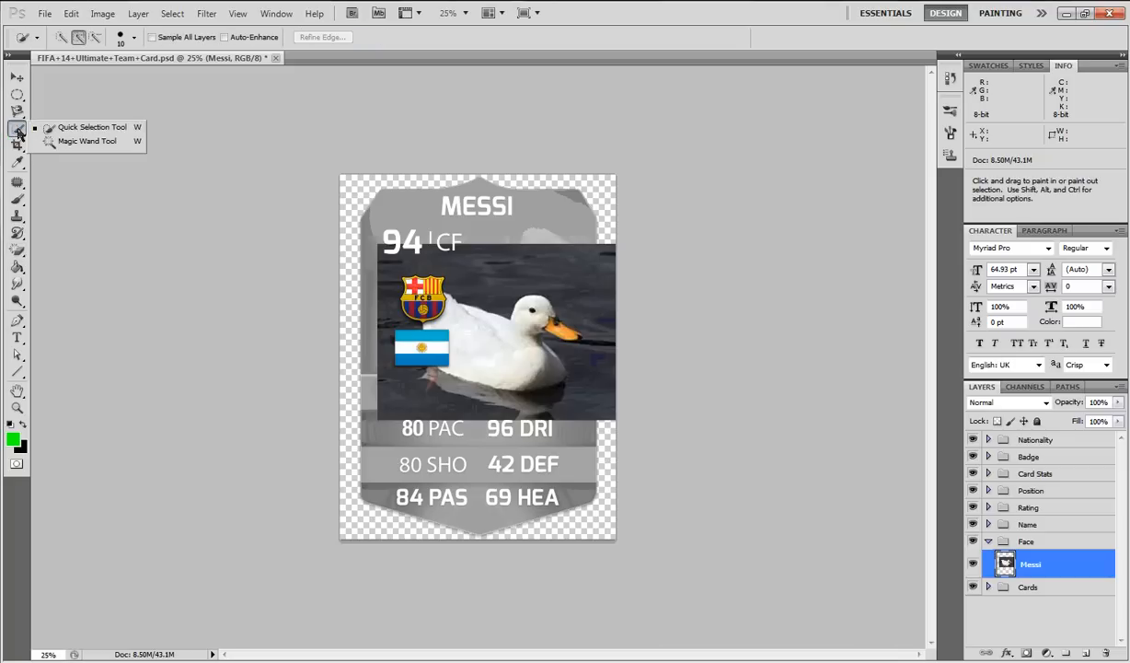
pyautogui.click(83, 127)
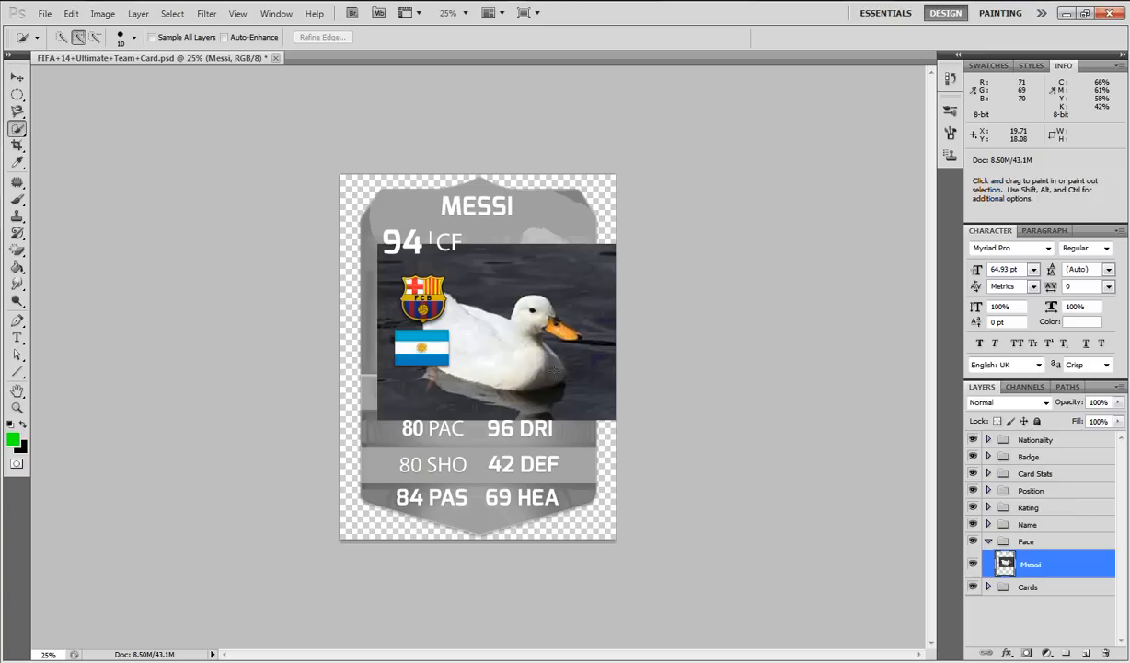
pyautogui.moveTo(537, 359); pyautogui.dragTo(471, 336)
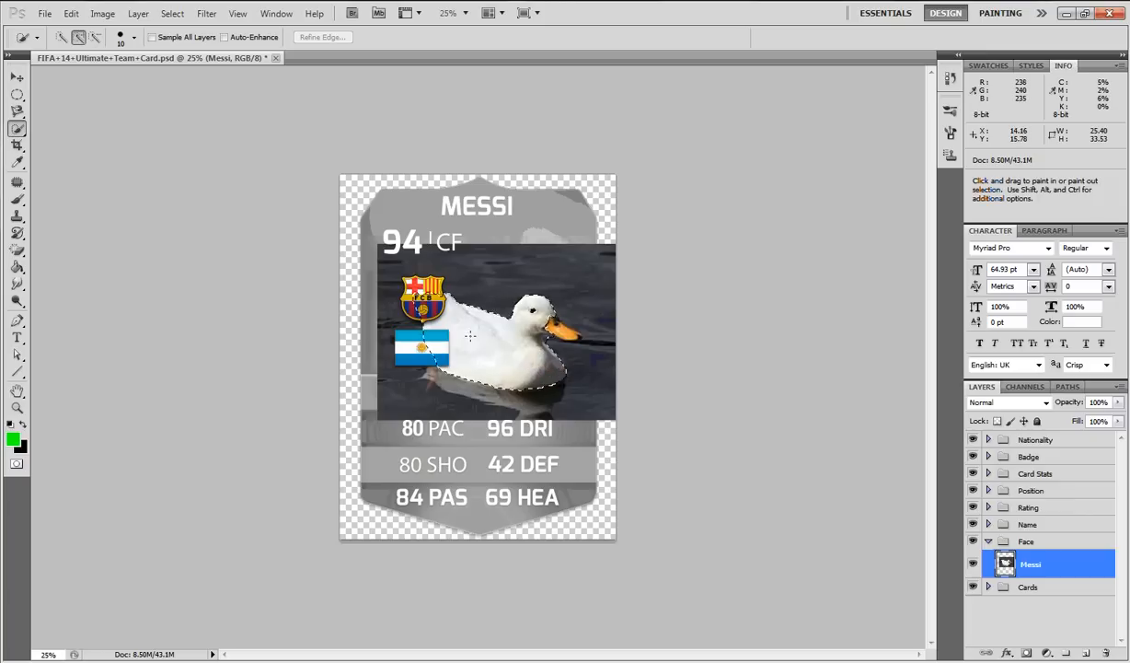
pyautogui.click(551, 324)
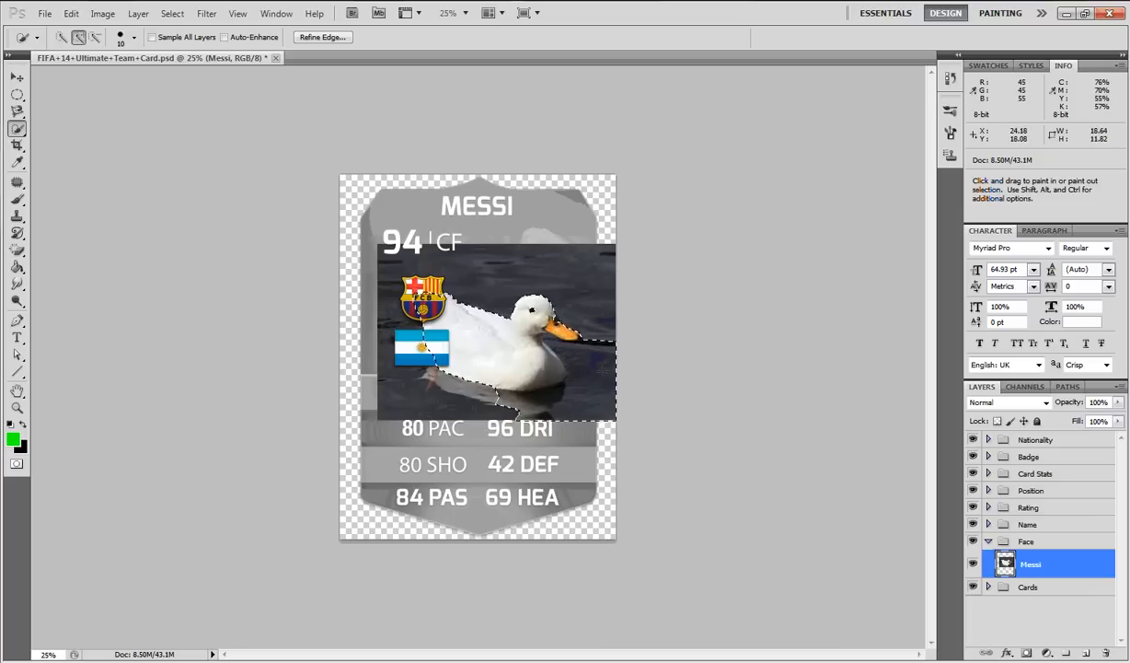
pyautogui.press('alt')
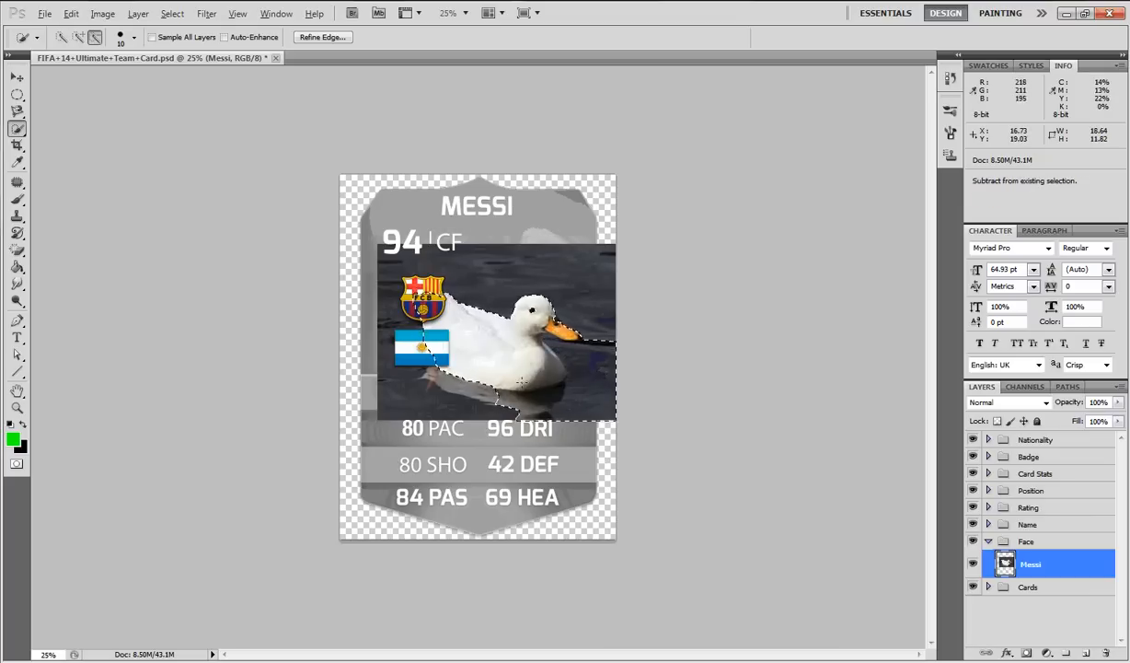
pyautogui.keyDown('alt'); pyautogui.click(558, 416); pyautogui.keyUp('alt')
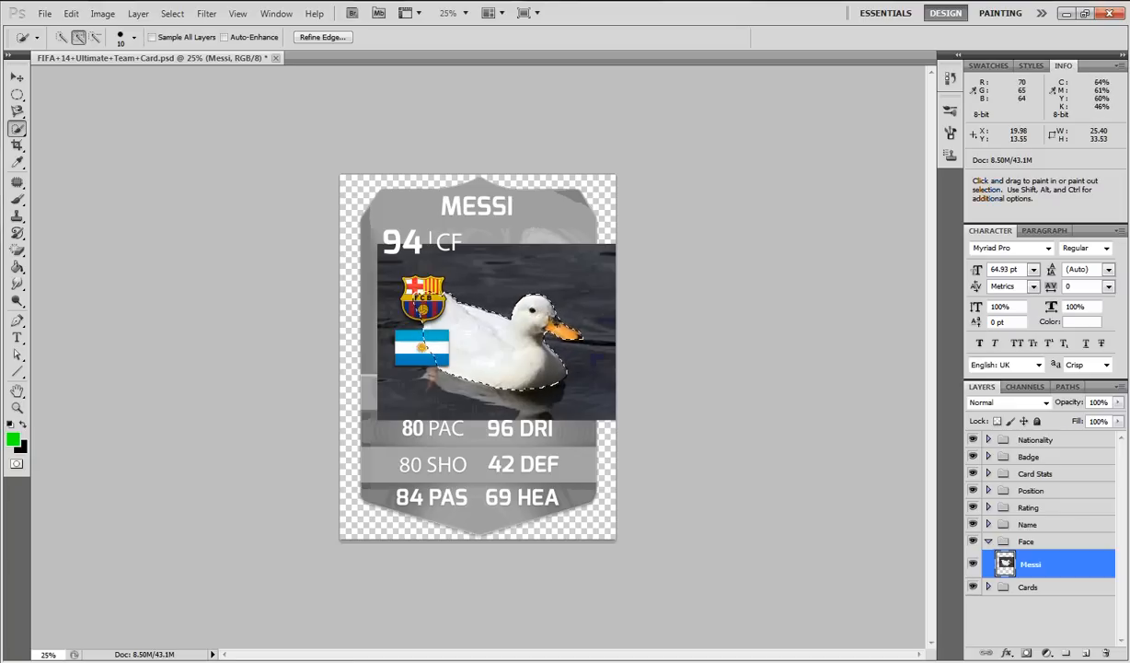
# - Cut the selected duck out of the picture and delete the Messi layer with the leftover water
pyautogui.click(70, 13)
pyautogui.click(105, 126)
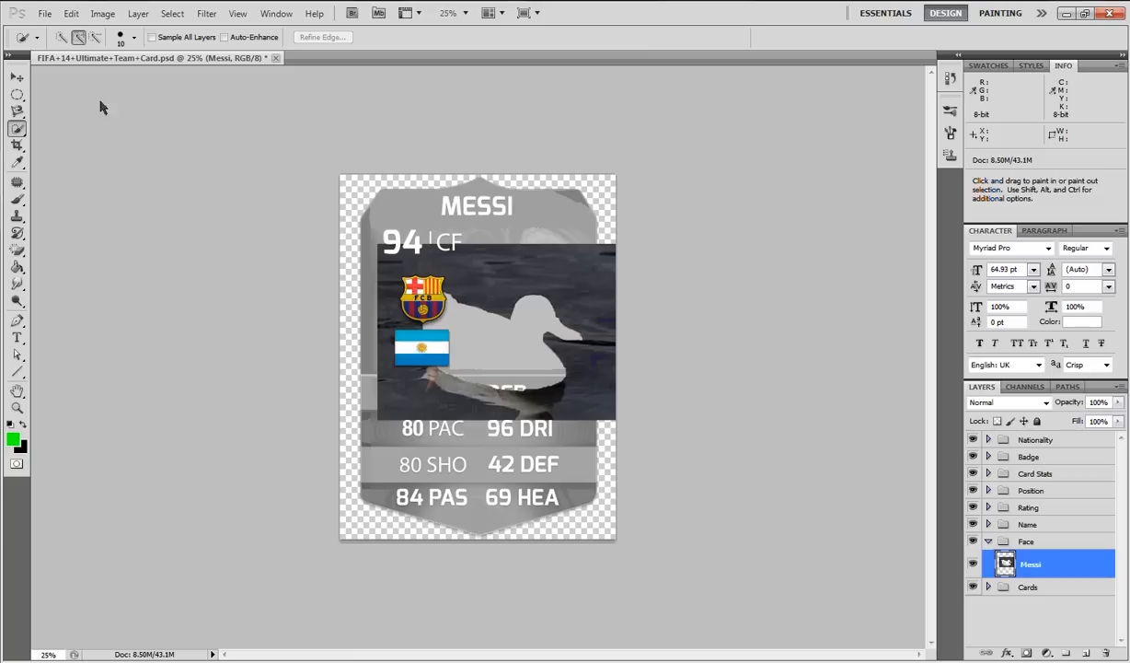
pyautogui.press('Delete')
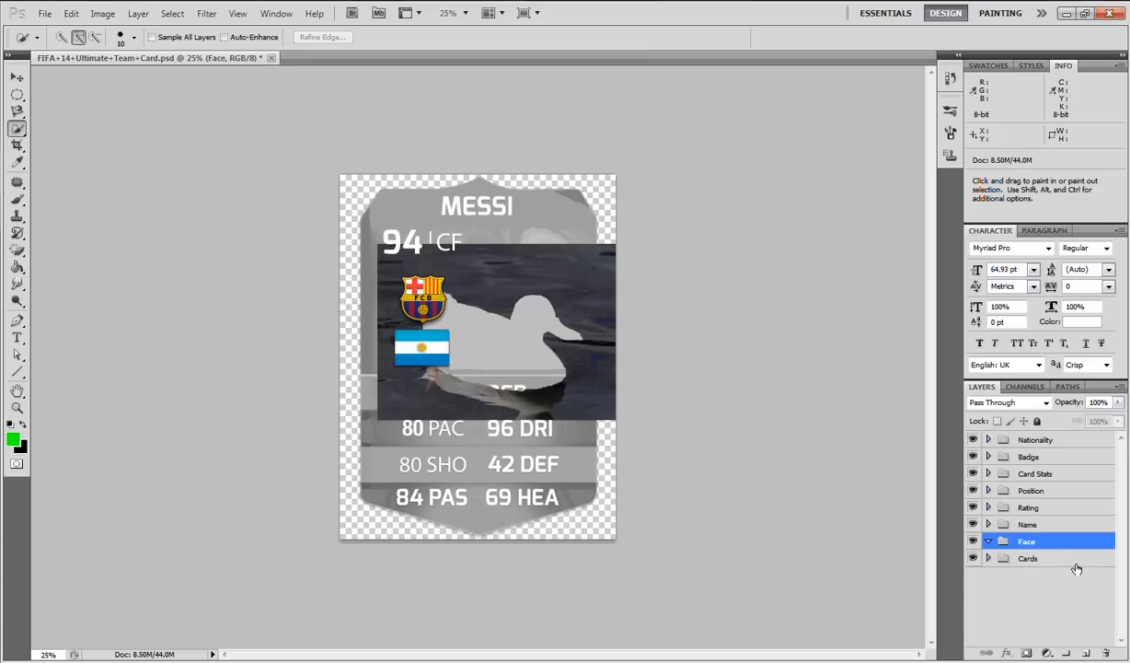
# - Paste the cut-out duck into the Face group and move it beside the badge and flag, just above the SNIPER row
pyautogui.hotkey('ctrl', 'v')
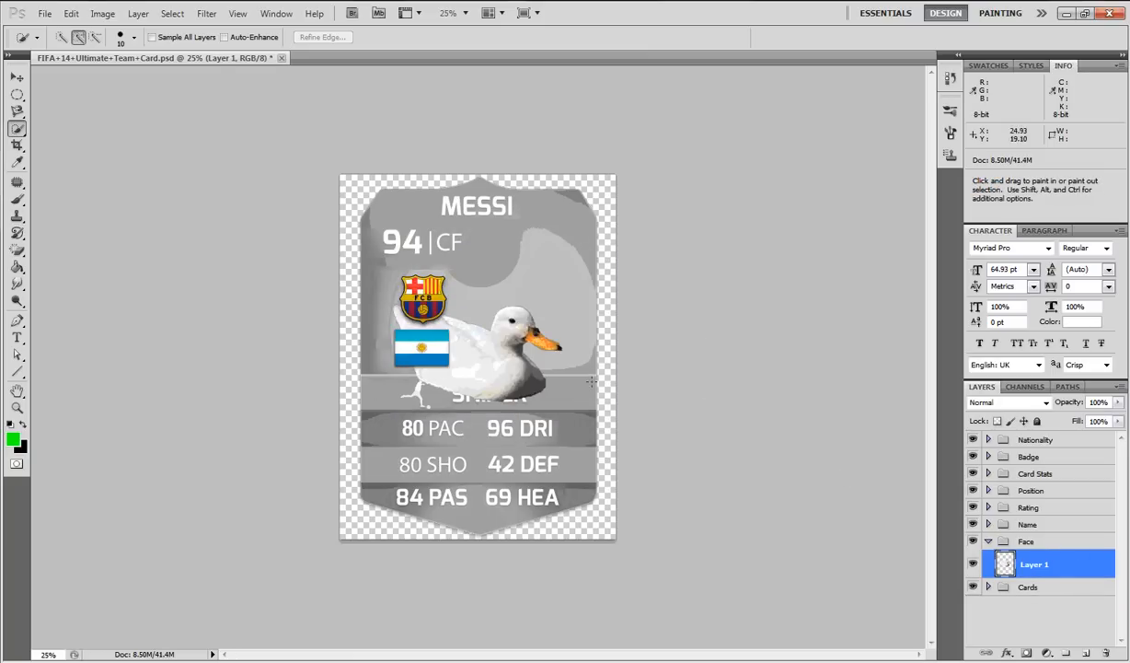
pyautogui.click(17, 77)
pyautogui.moveTo(465, 375); pyautogui.dragTo(499, 356)
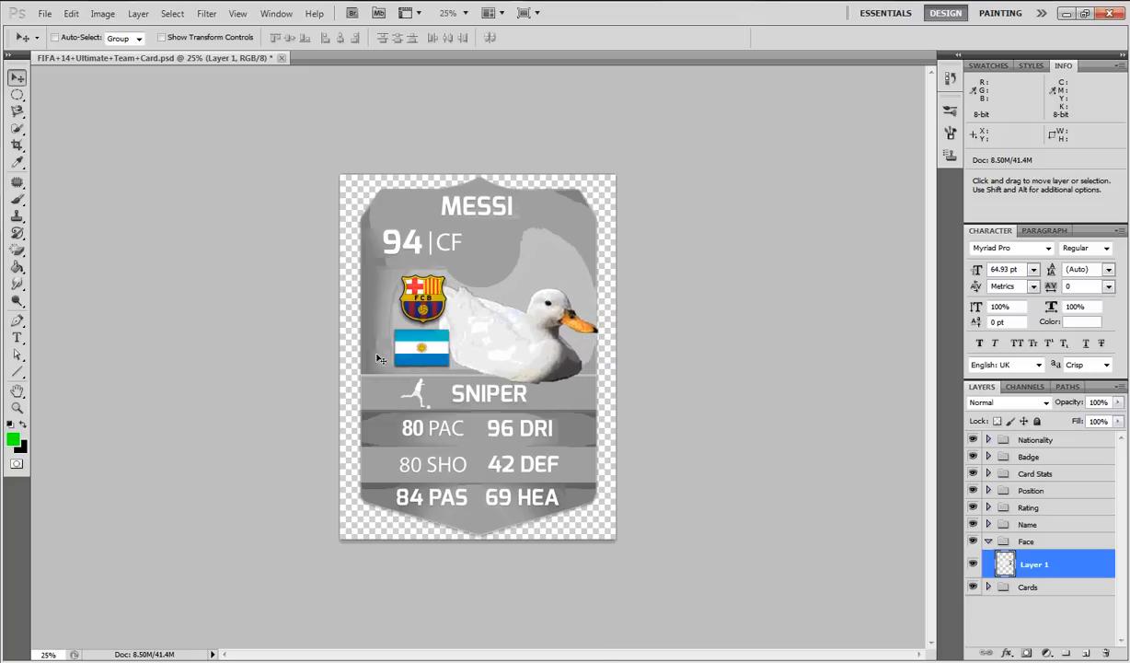
# - Select the Nationality layer inside its group, switch to Chrome and search Google Images for "uzbekestan flag"
pyautogui.click(988, 440)
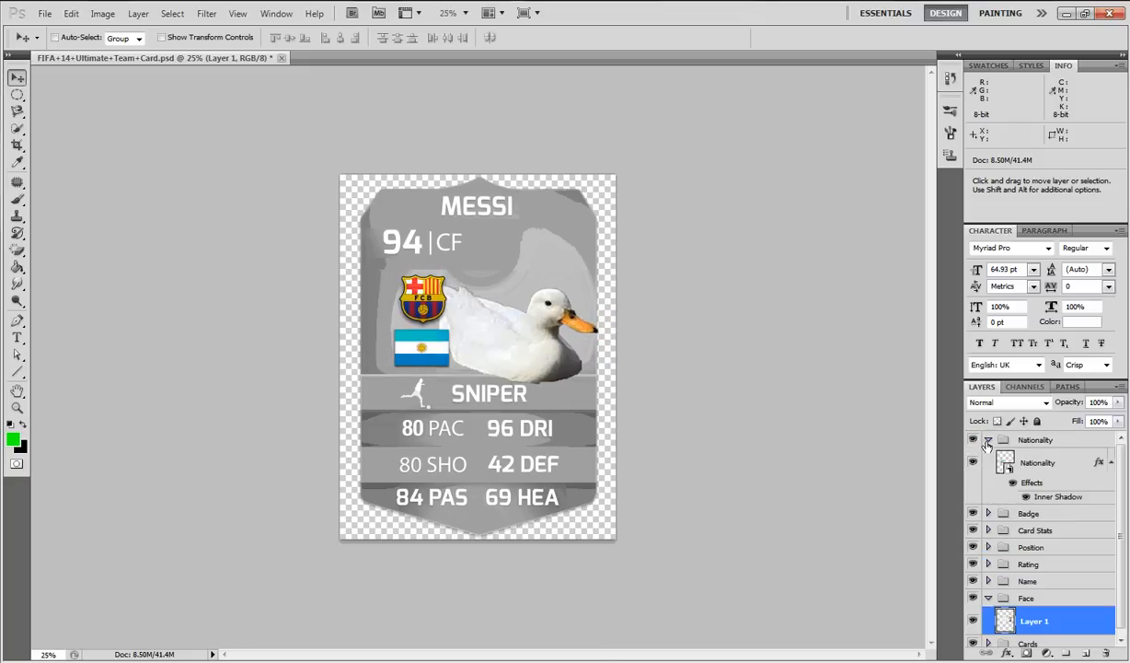
pyautogui.click(1052, 470)
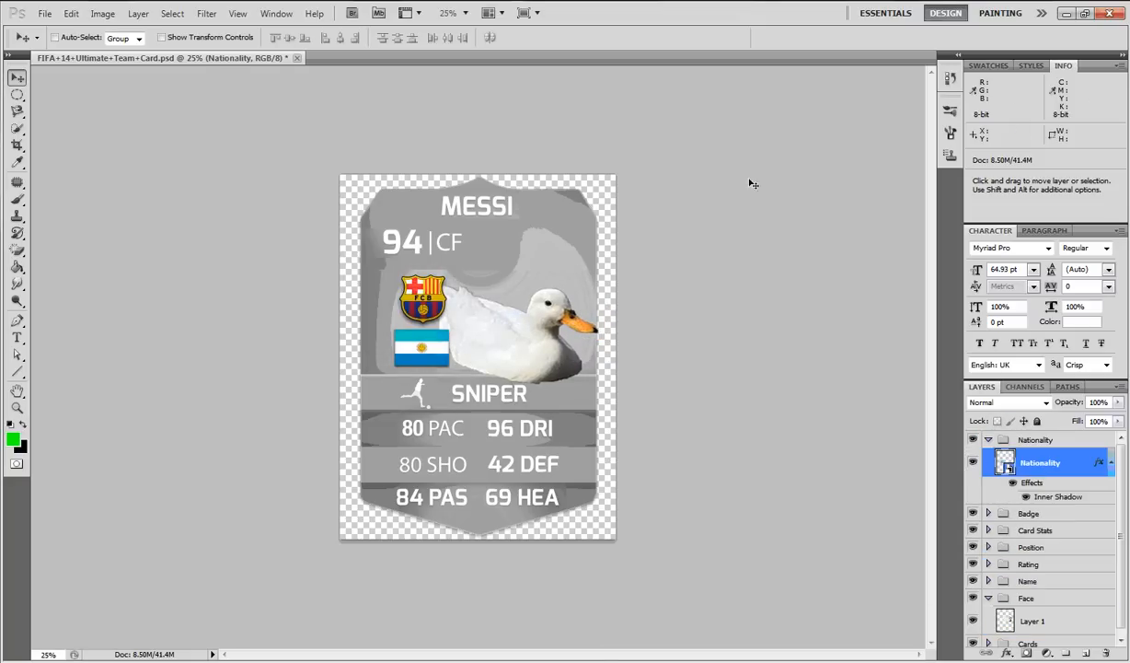
pyautogui.moveTo(580, 17); pyautogui.dragTo(567, 100)
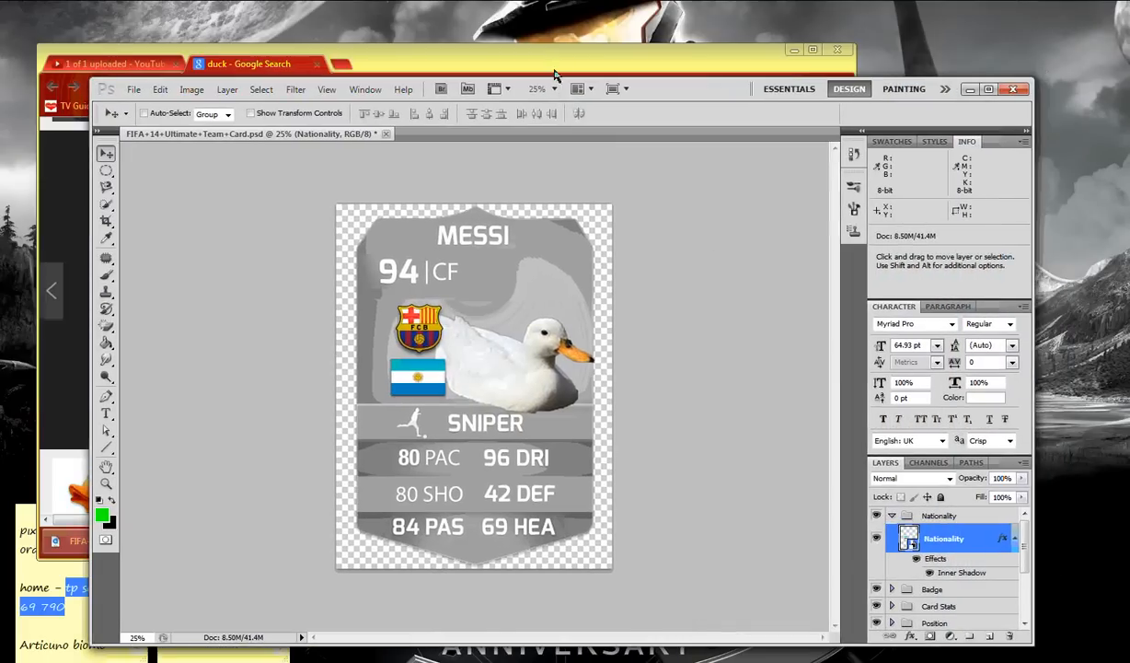
pyautogui.click(532, 67)
pyautogui.scroll(6, 438, 208)
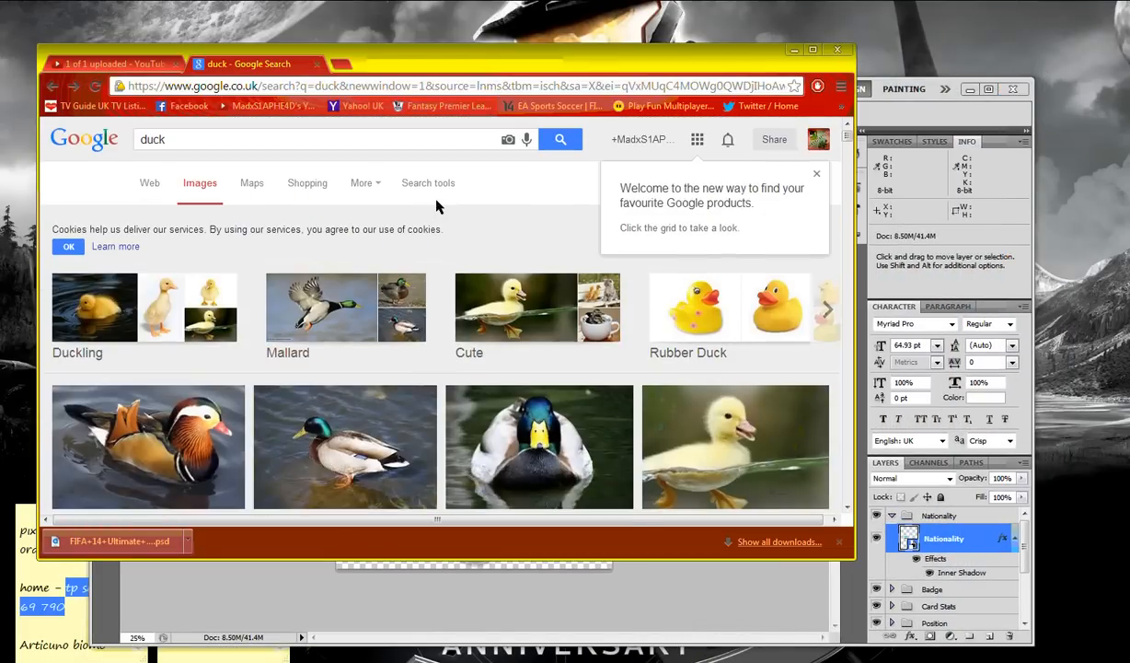
pyautogui.click(76, 85)
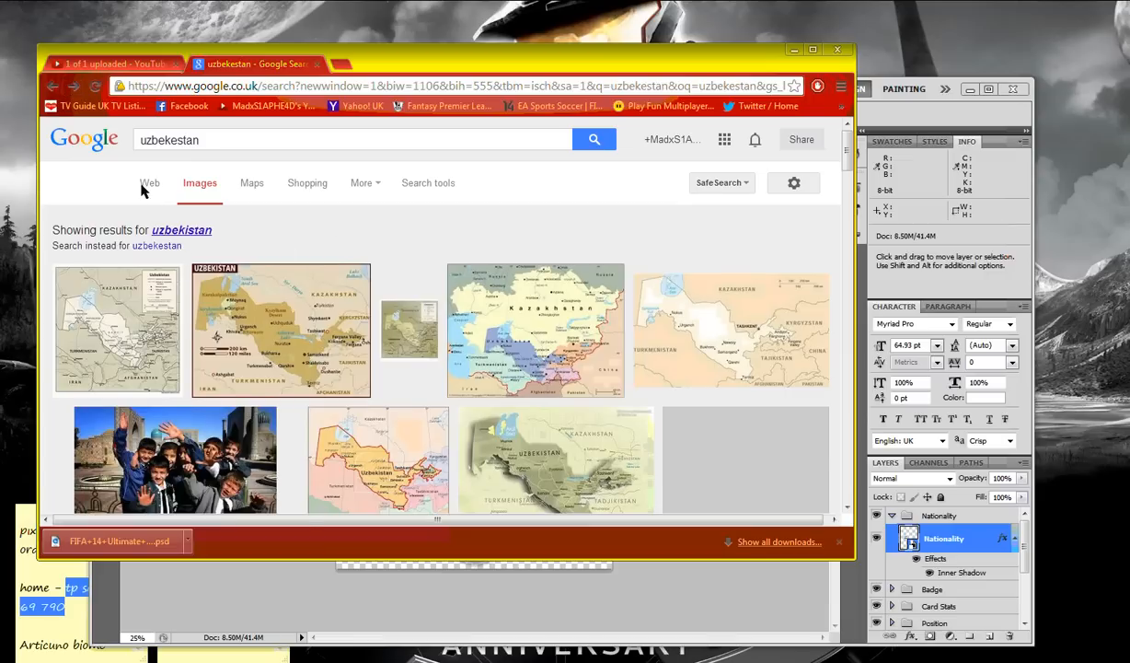
pyautogui.click(76, 85)
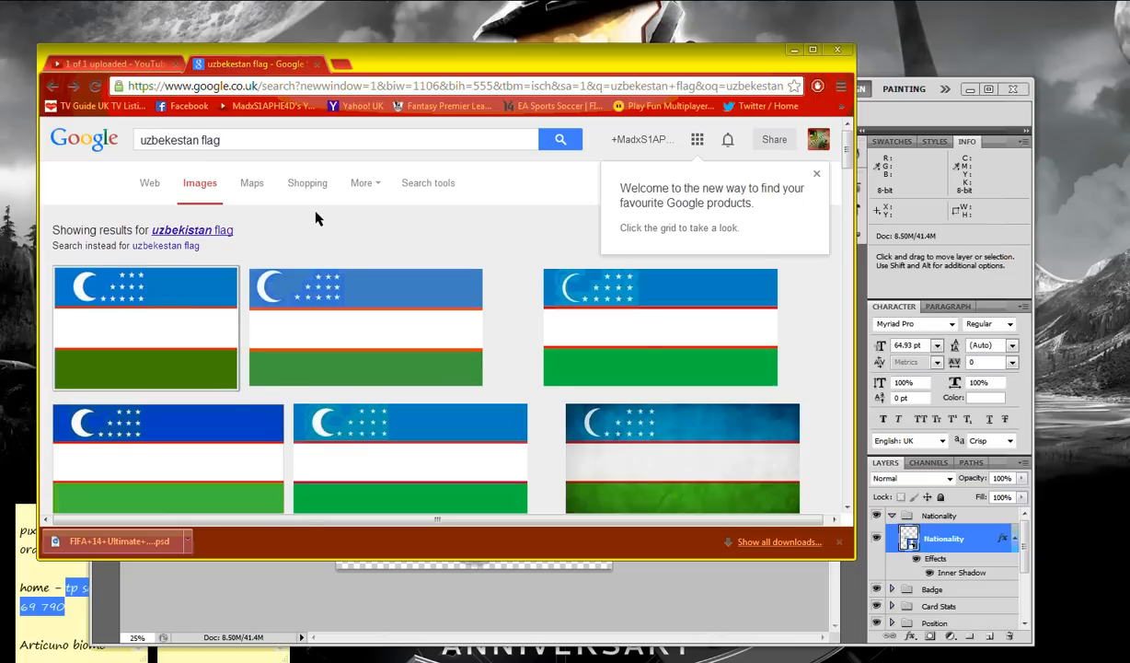
# - Open the 432 × 216 Uzbekistan flag picture from crwflags.com in the results and copy it
pyautogui.scroll(-1, 644, 302)
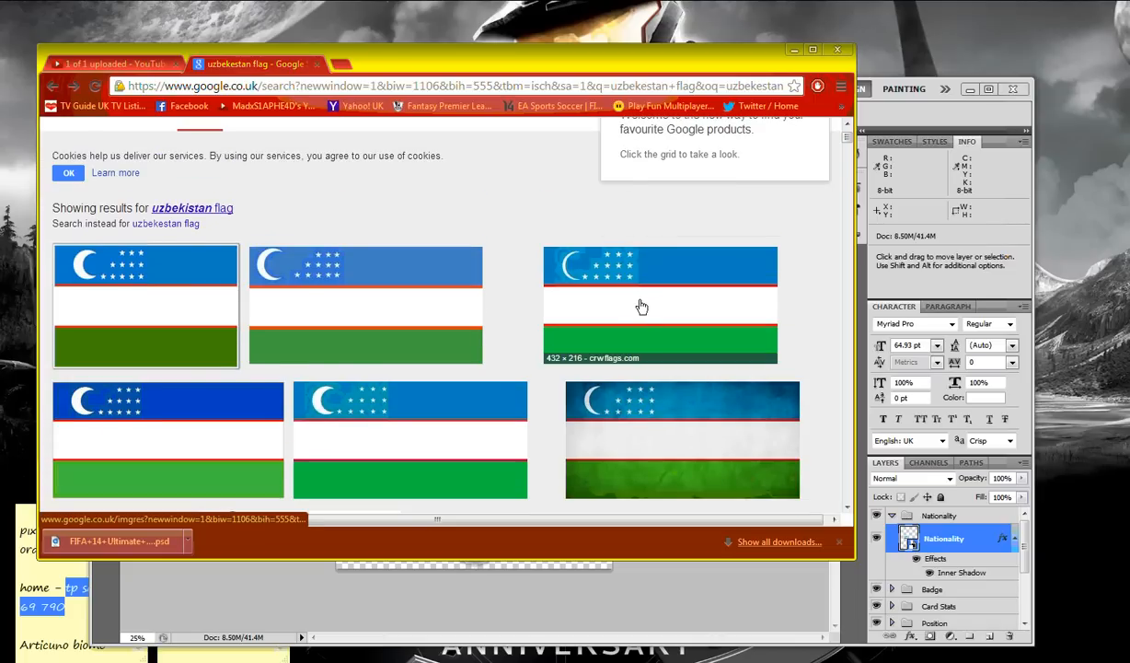
pyautogui.click(642, 306)
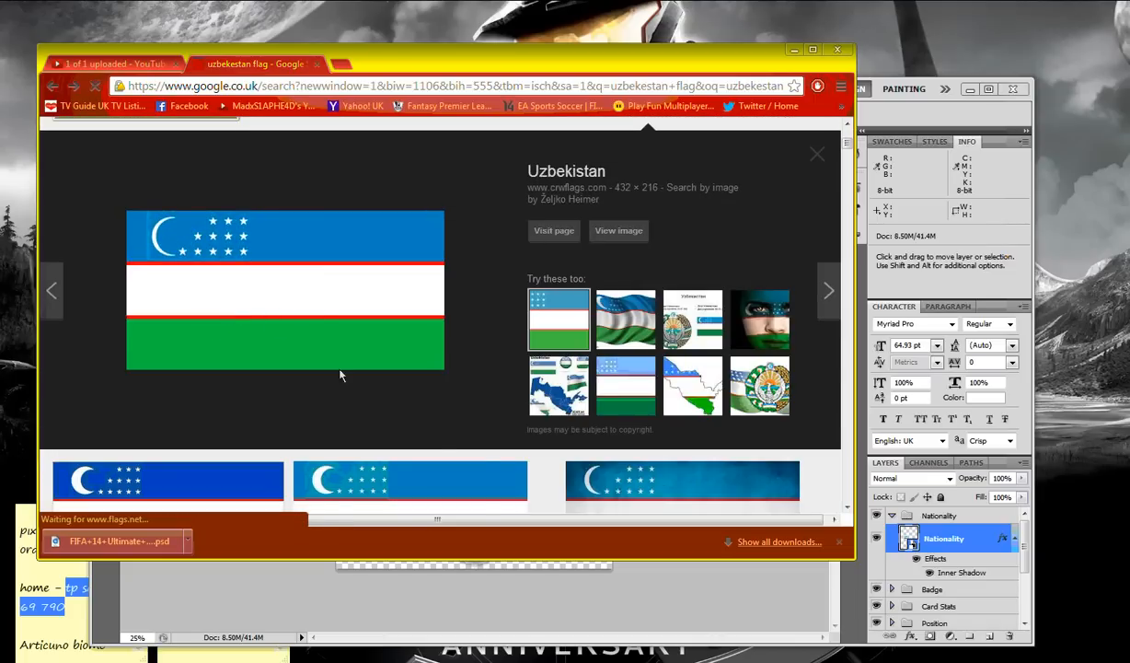
pyautogui.click(369, 465)
# - Return to Photoshop, maximize its window, paste the Uzbekistan flag above the Nationality layer and align its upper-left corner with the Argentine flag
pyautogui.click(863, 110)
pyautogui.moveTo(677, 83); pyautogui.dragTo(586, 2)
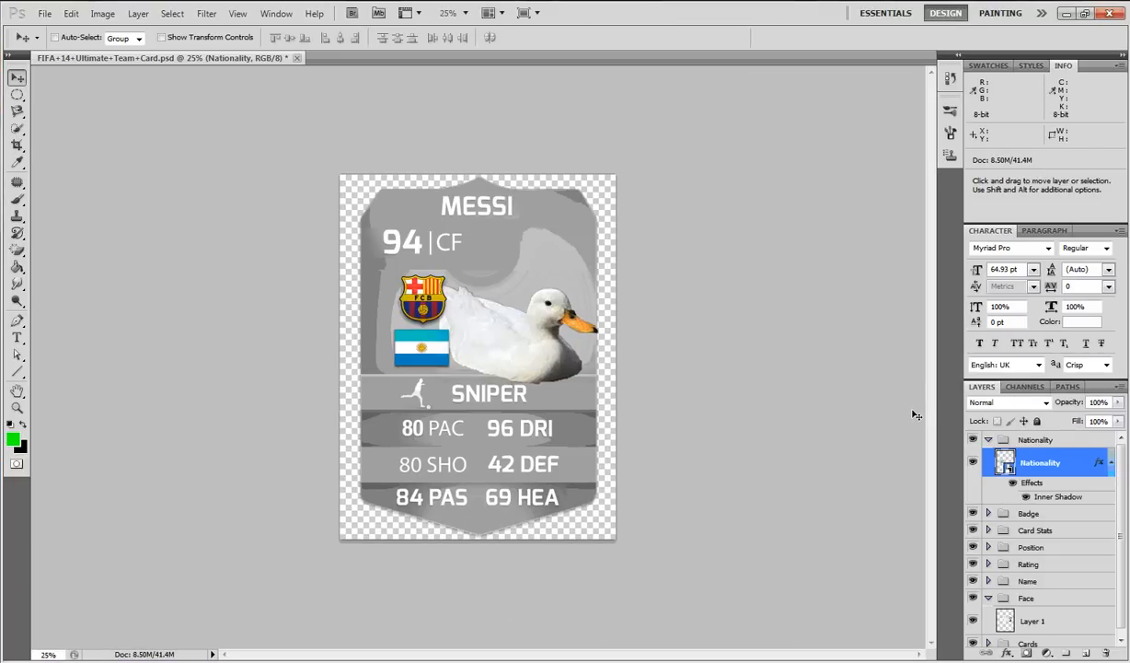
pyautogui.hotkey('ctrl', 'v')
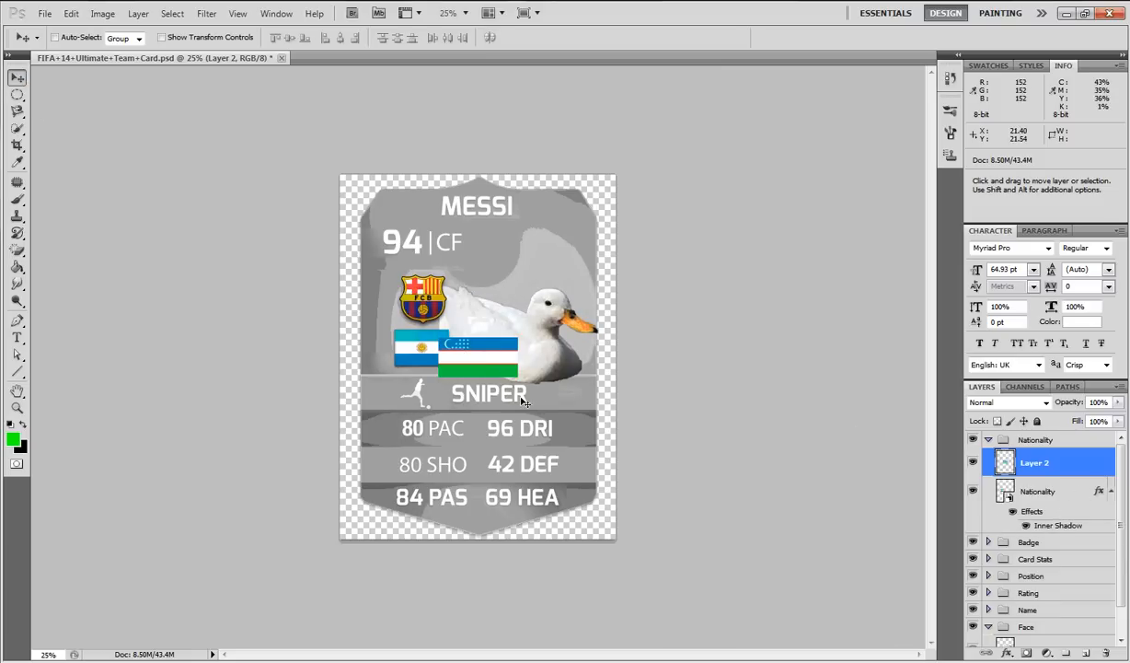
pyautogui.moveTo(491, 368); pyautogui.dragTo(450, 359)
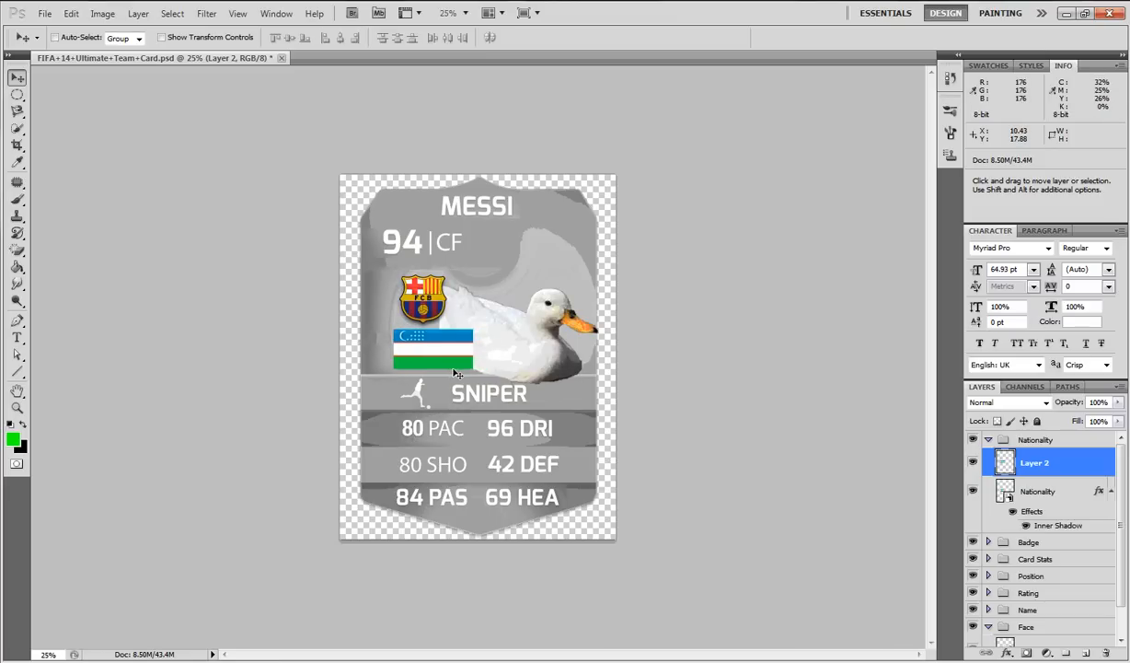
# - Scale the Uzbekistan flag down to roughly the Argentine flag's width and apply the transformation
pyautogui.hotkey('ctrl', 't')
pyautogui.moveTo(474, 369); pyautogui.dragTo(450, 364)
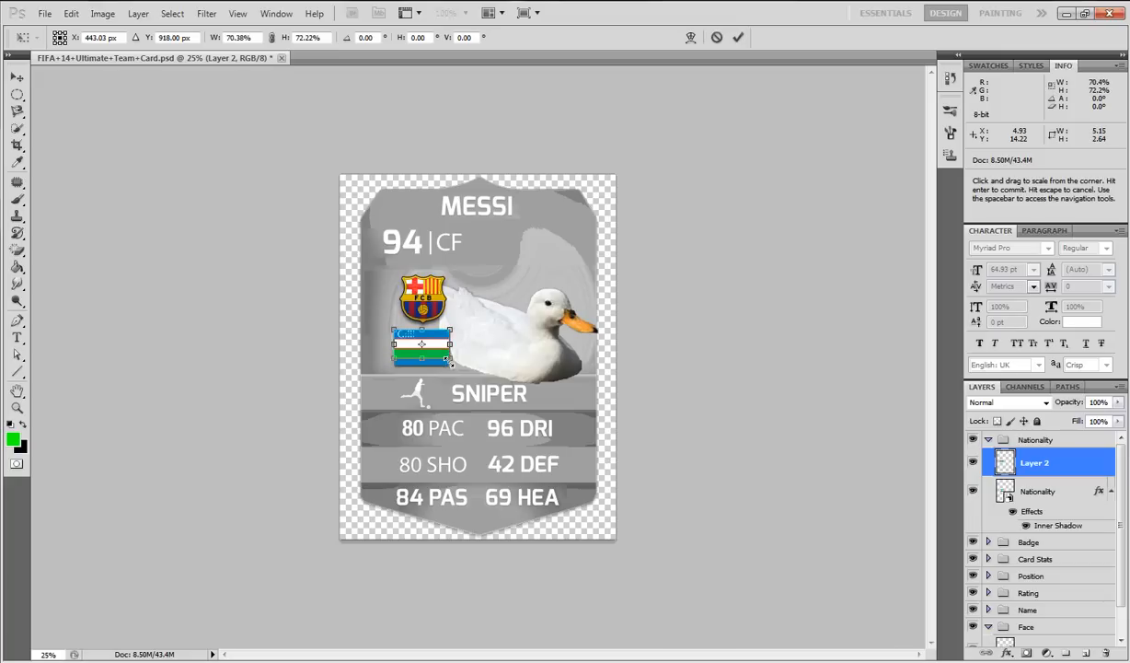
pyautogui.hotkey('ctrl', 'z')
pyautogui.click(18, 76)
pyautogui.click(569, 276)
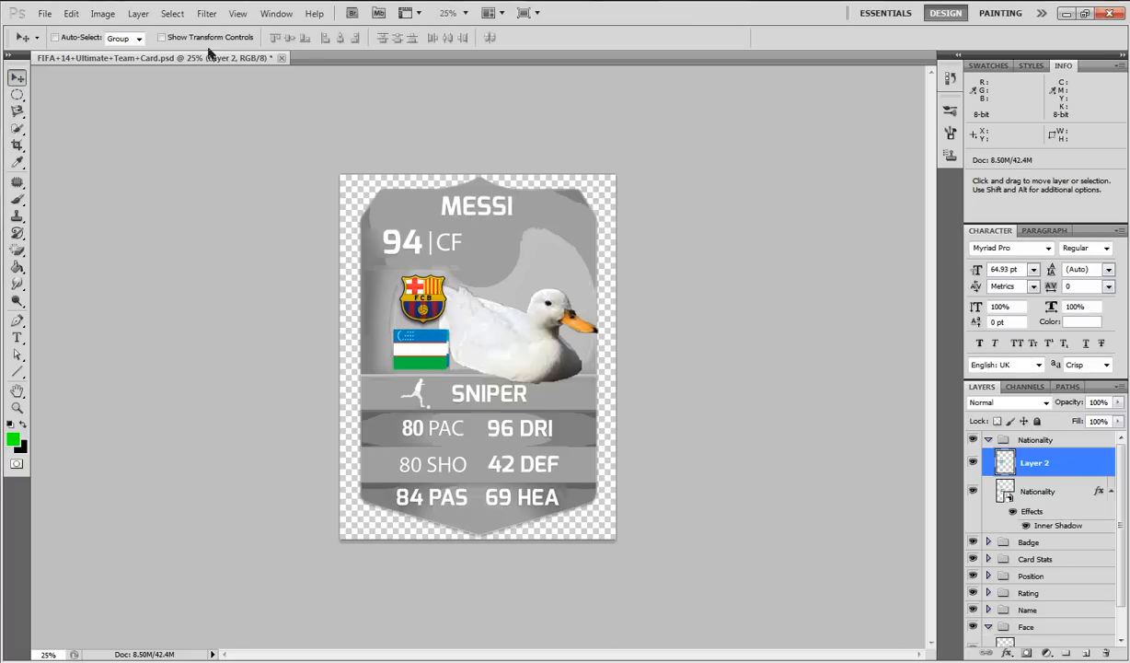
# - Scale the Uzbekistan flag to 103.82% width and 90.37% height to match the Argentine flag beneath, and apply the transformation
pyautogui.click(466, 13)
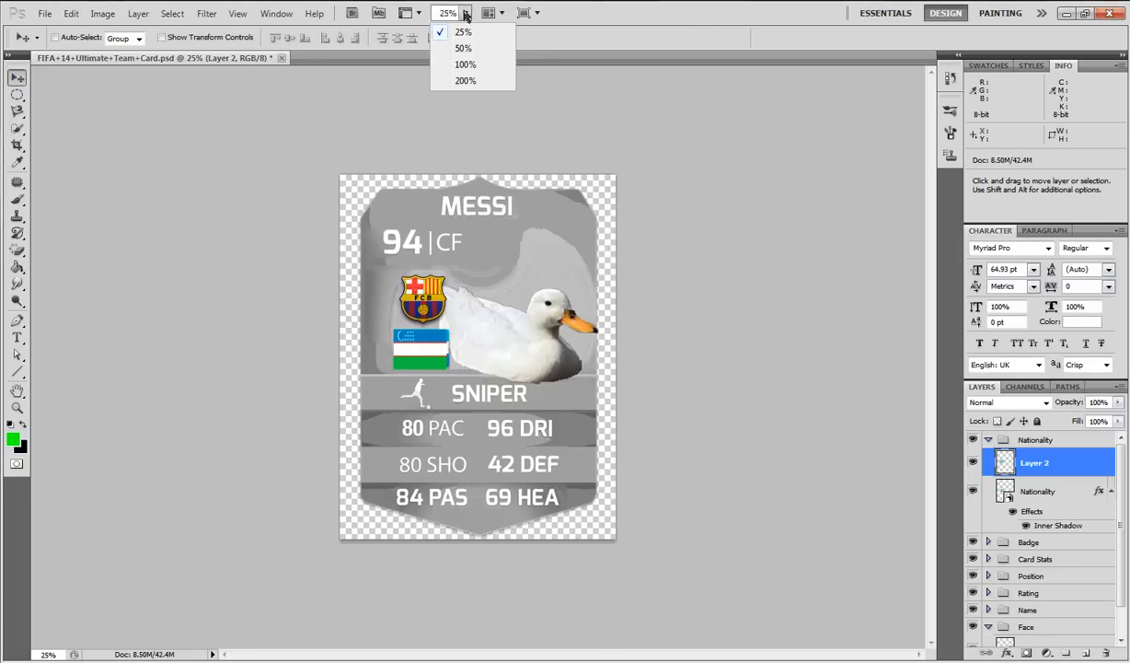
pyautogui.click(460, 80)
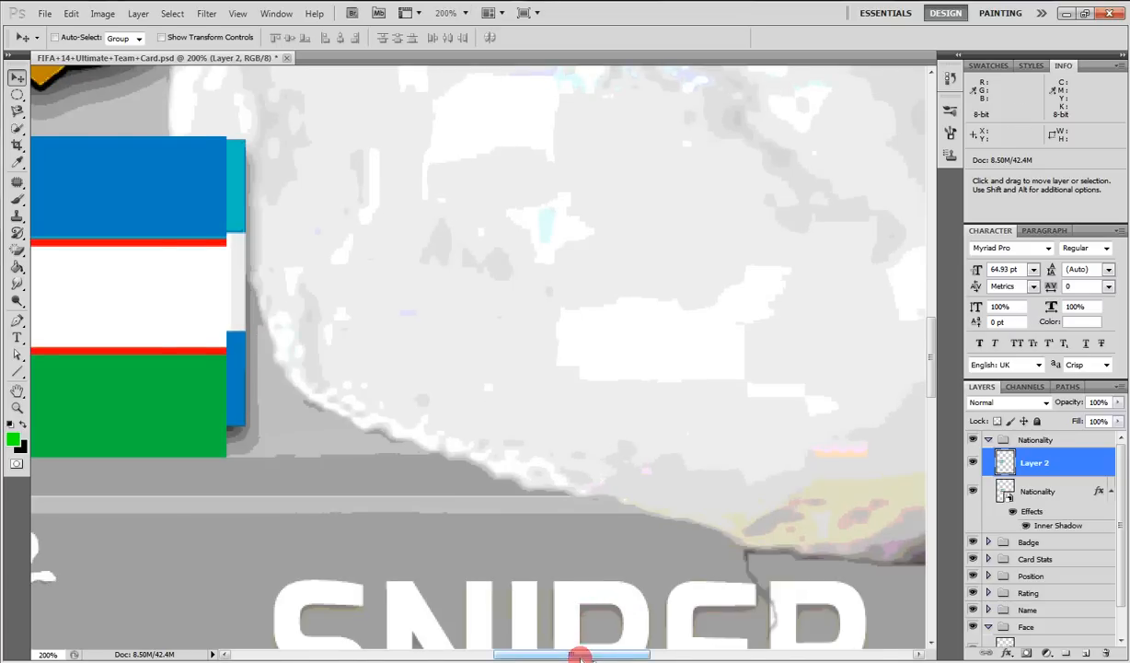
pyautogui.moveTo(571, 656); pyautogui.dragTo(517, 657)
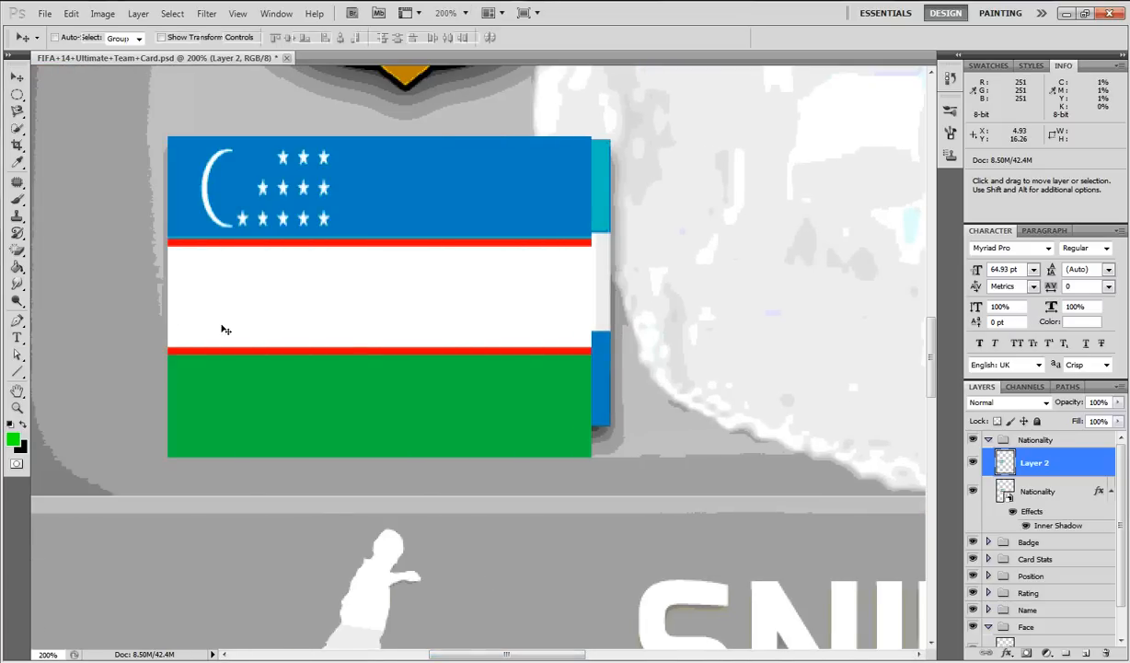
pyautogui.hotkey('ctrl', 't')
pyautogui.moveTo(592, 456); pyautogui.dragTo(608, 428)
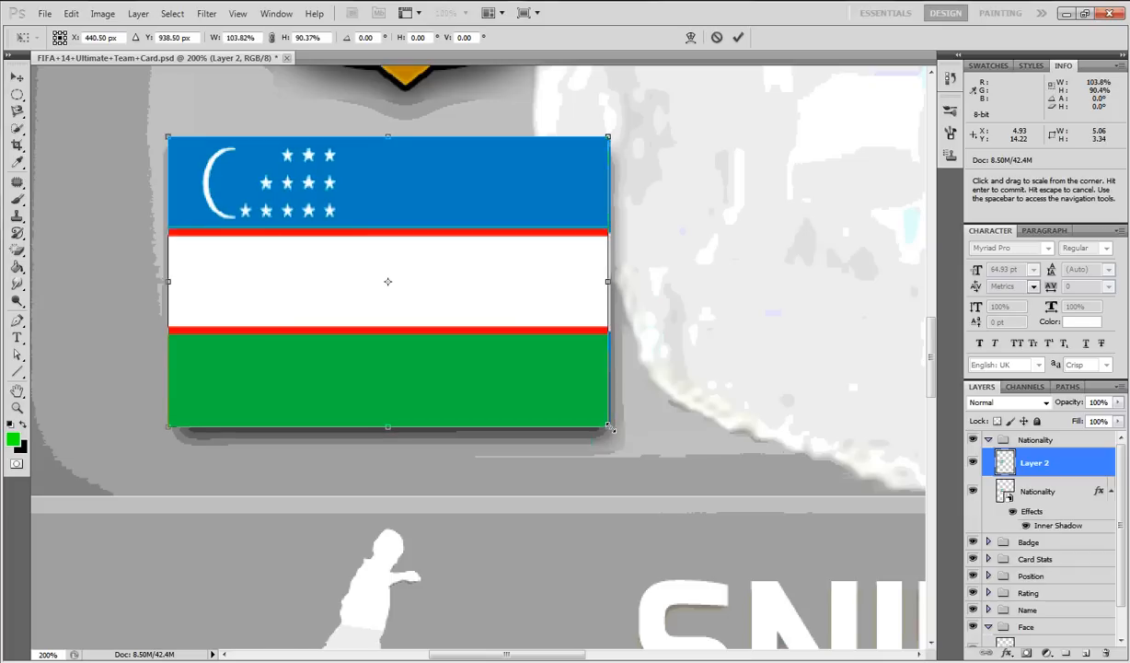
pyautogui.click(16, 78)
pyautogui.click(532, 280)
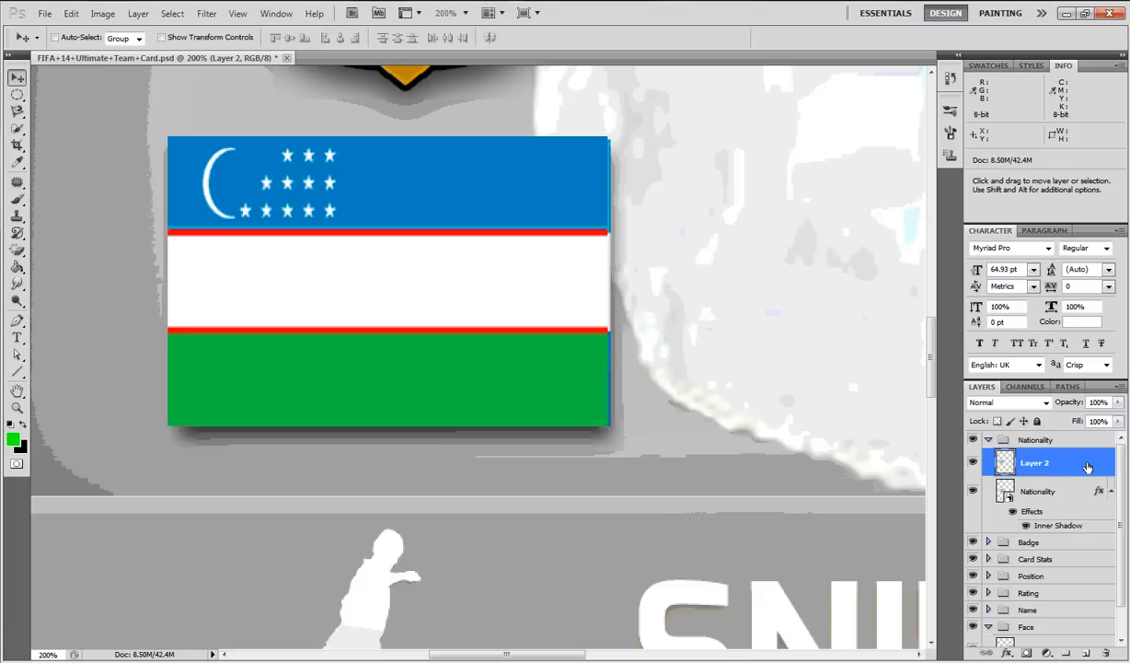
# - Add Drop Shadow and Inner Shadow layer styles to the Uzbekistan flag's layer
pyautogui.doubleClick(1087, 466)
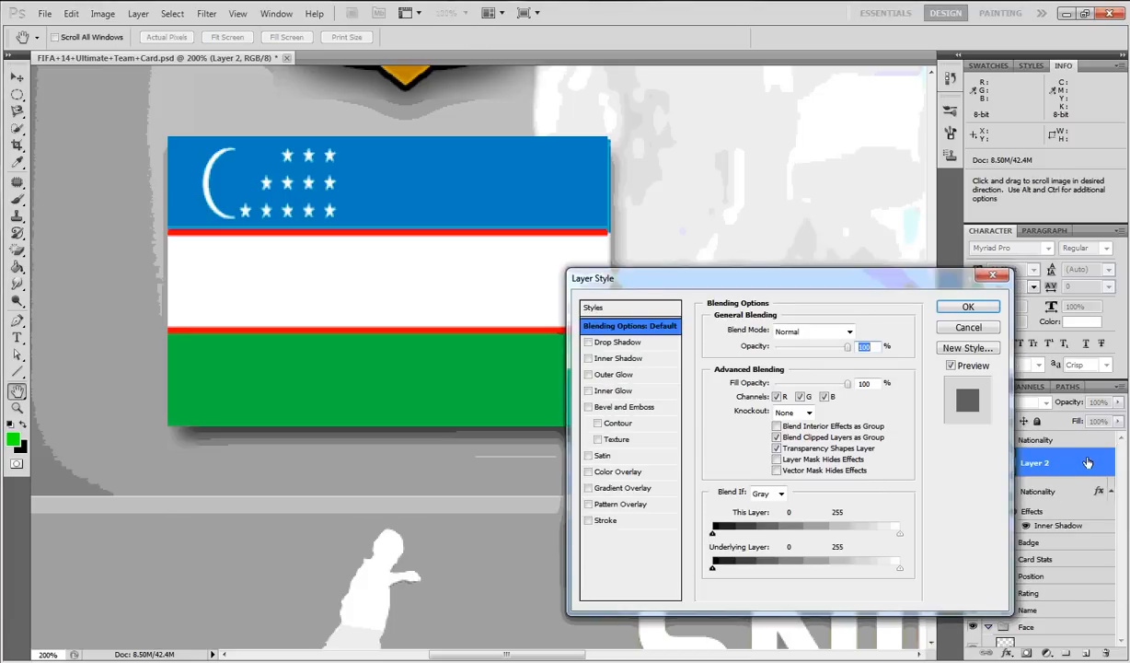
pyautogui.click(588, 391)
pyautogui.click(588, 390)
pyautogui.click(588, 358)
pyautogui.moveTo(694, 285); pyautogui.dragTo(726, 365)
pyautogui.click(631, 440)
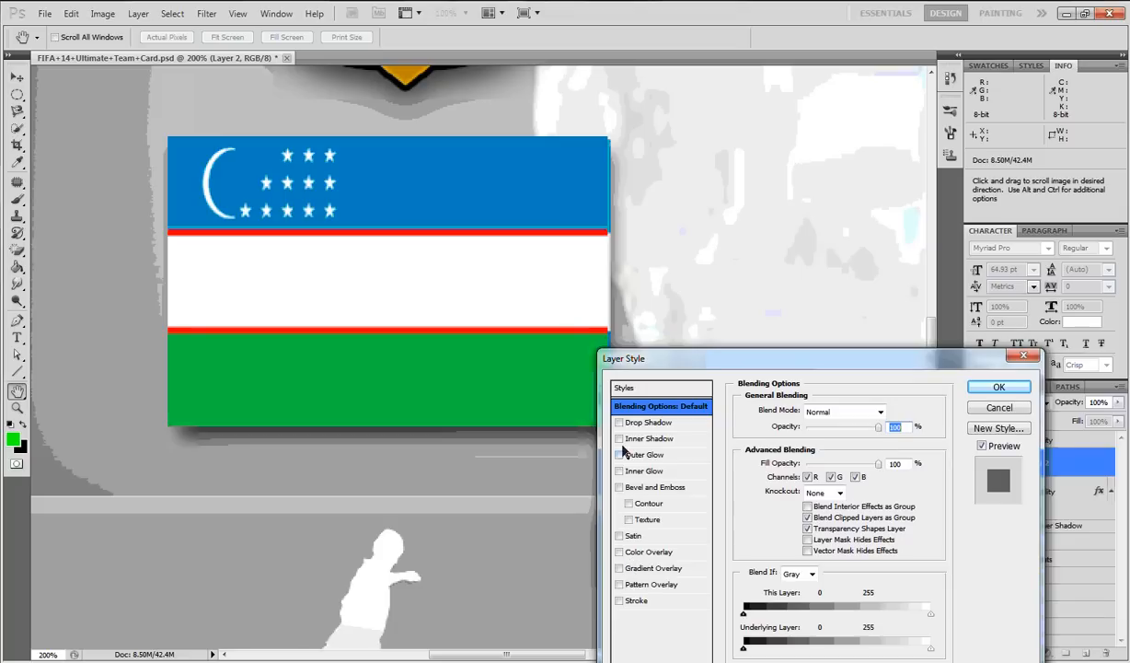
pyautogui.click(618, 424)
pyautogui.moveTo(677, 367); pyautogui.dragTo(685, 431)
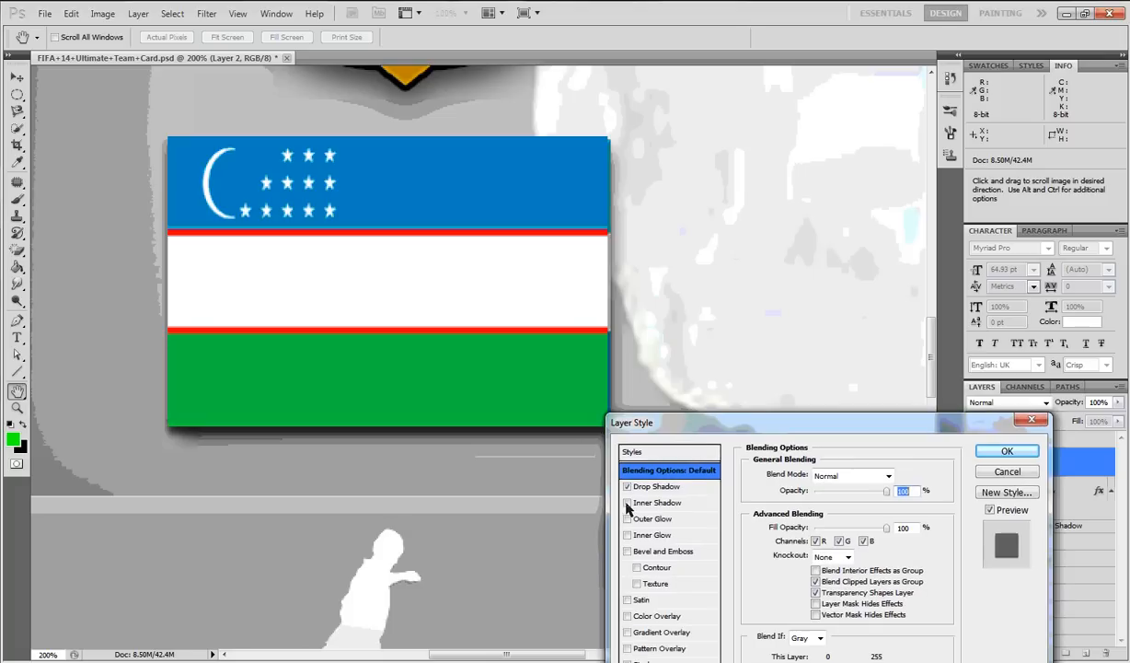
pyautogui.click(627, 503)
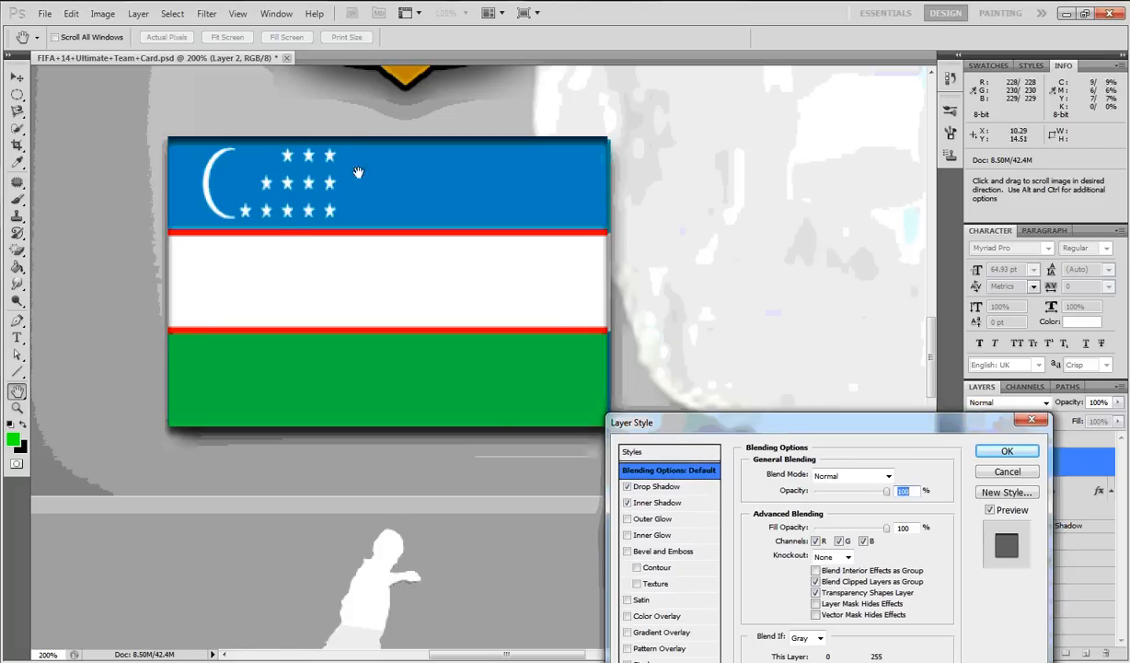
pyautogui.click(1007, 451)
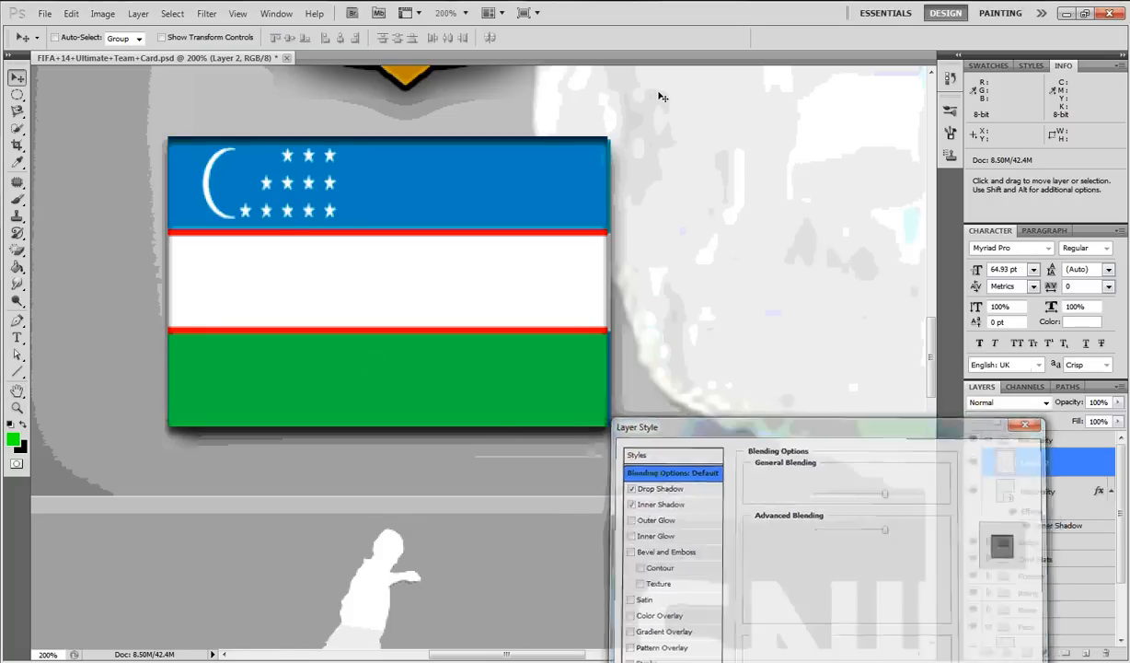
# - Delete the original Nationality layer holding the Argentine flag
pyautogui.click(1029, 544)
pyautogui.press('Delete')
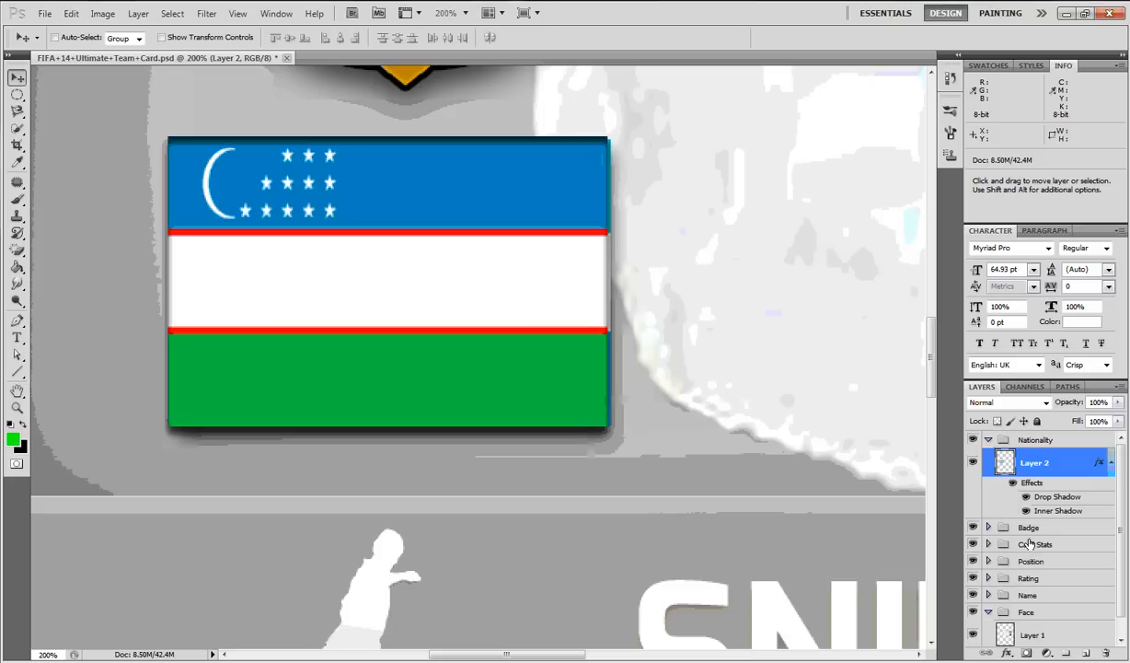
# - Hide the Inner Shadow effect on the Uzbekistan flag's layer
pyautogui.click(465, 13)
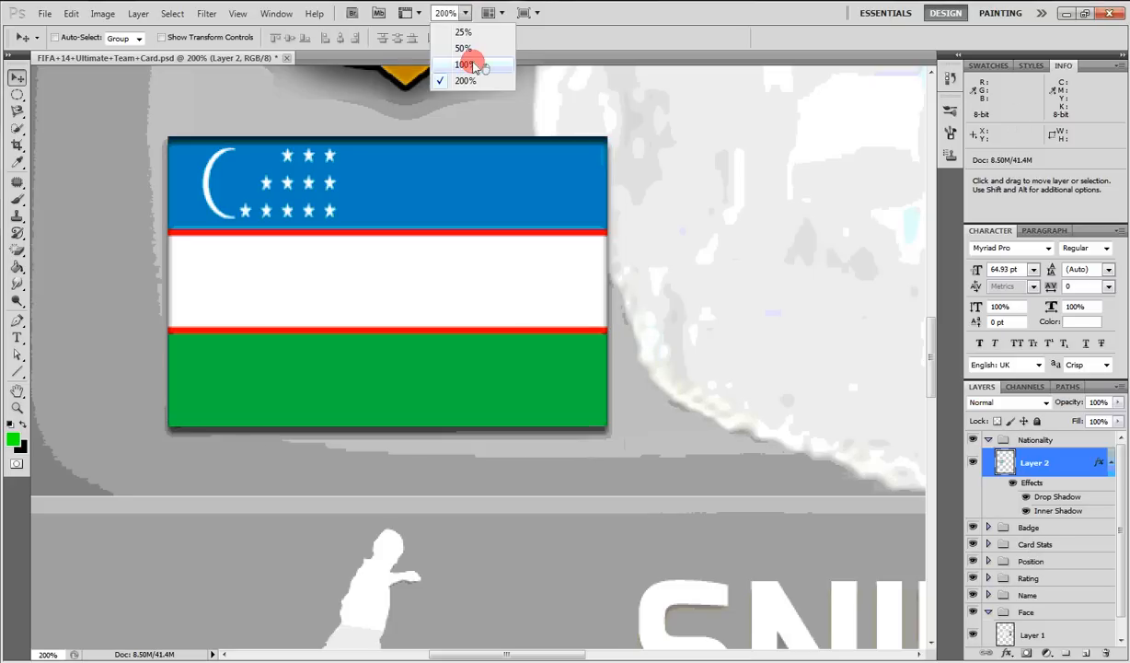
pyautogui.click(472, 66)
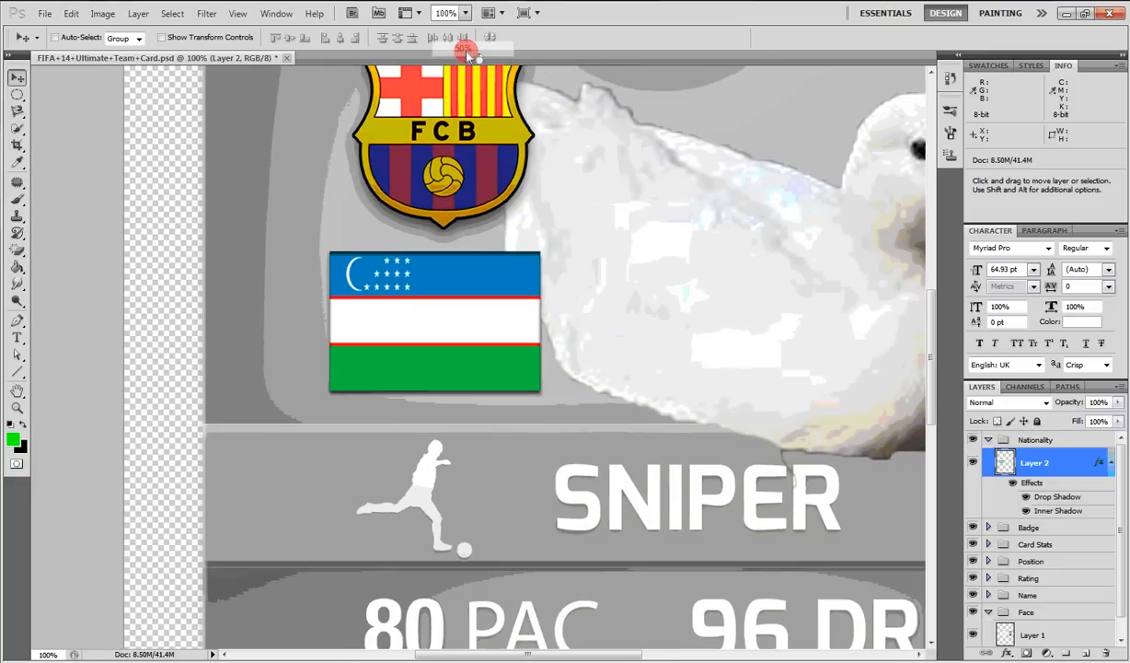
pyautogui.click(467, 51)
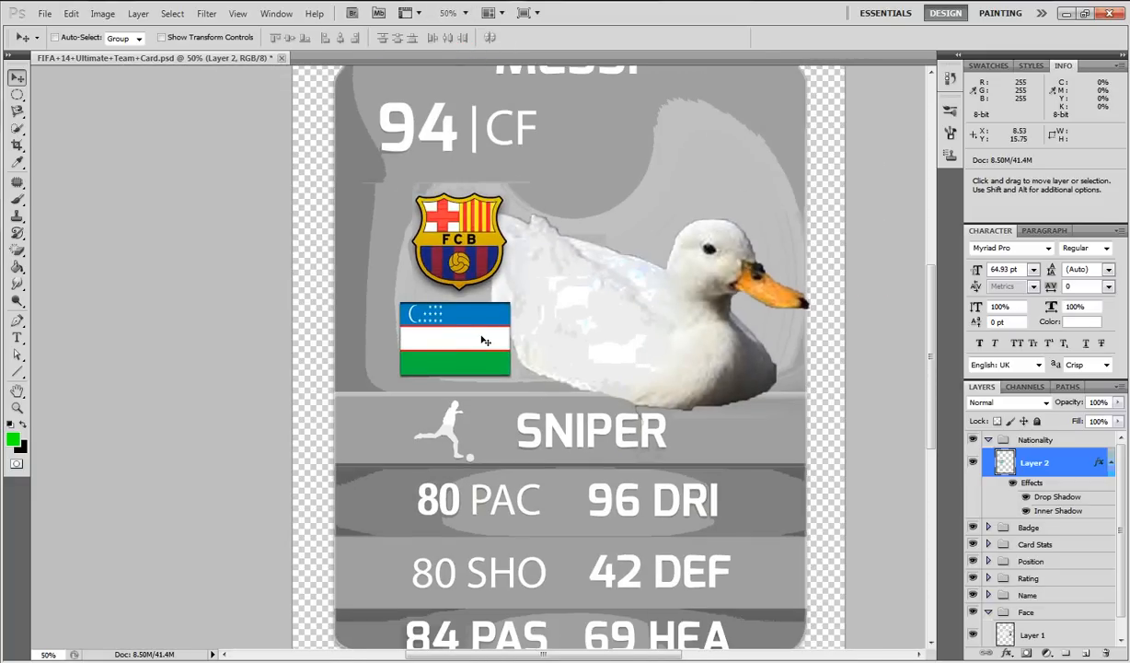
pyautogui.click(1027, 511)
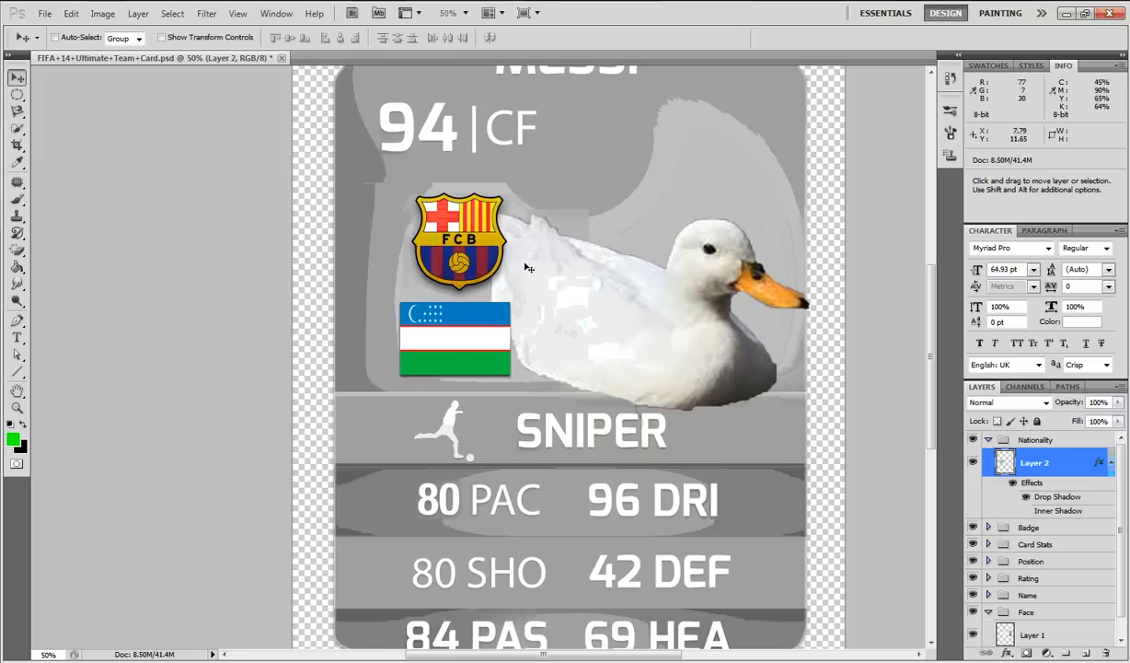
# - Expand the Badge group and copy the Houston Dynamo badge on a white background from the browser's earlier image results
pyautogui.click(991, 440)
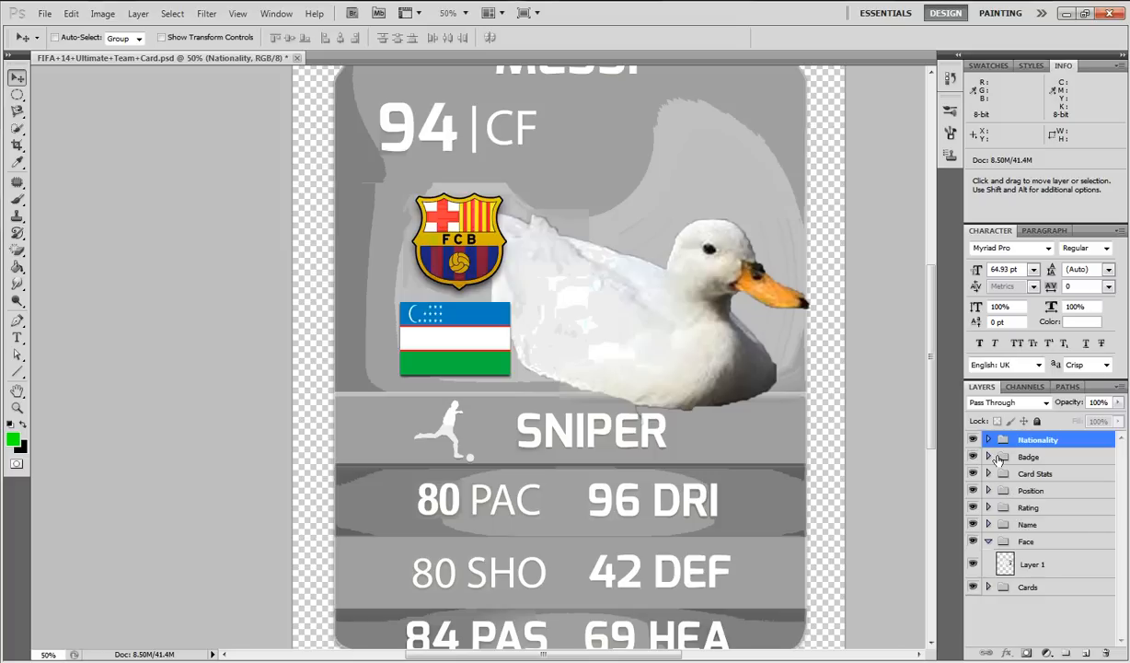
pyautogui.click(989, 457)
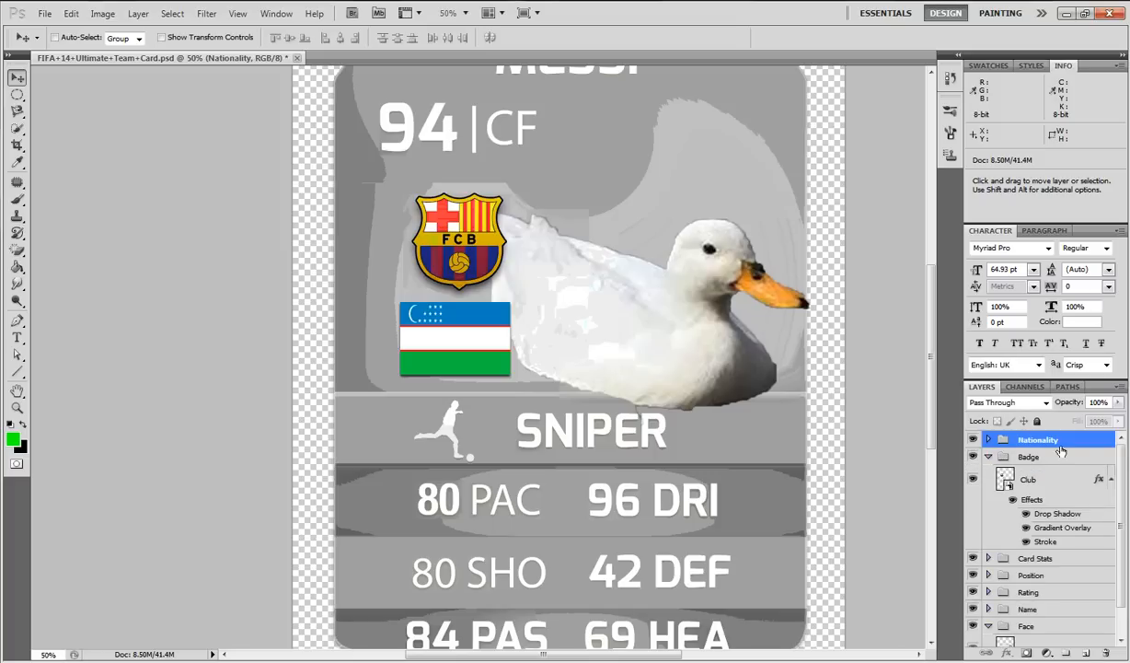
pyautogui.doubleClick(604, 19)
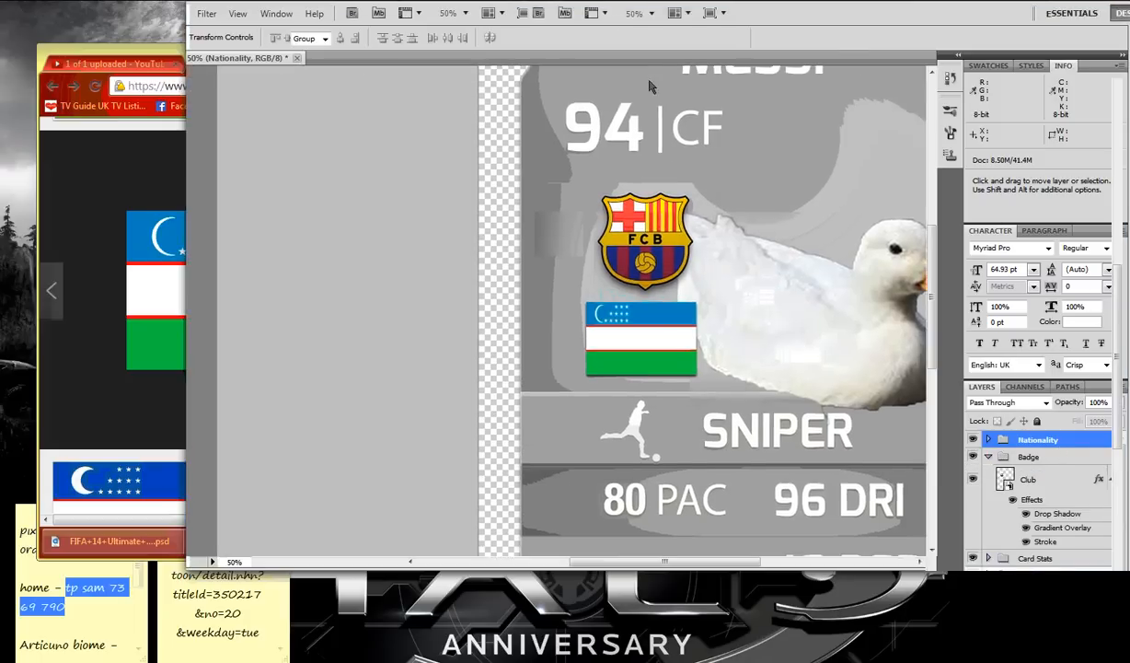
pyautogui.click(80, 87)
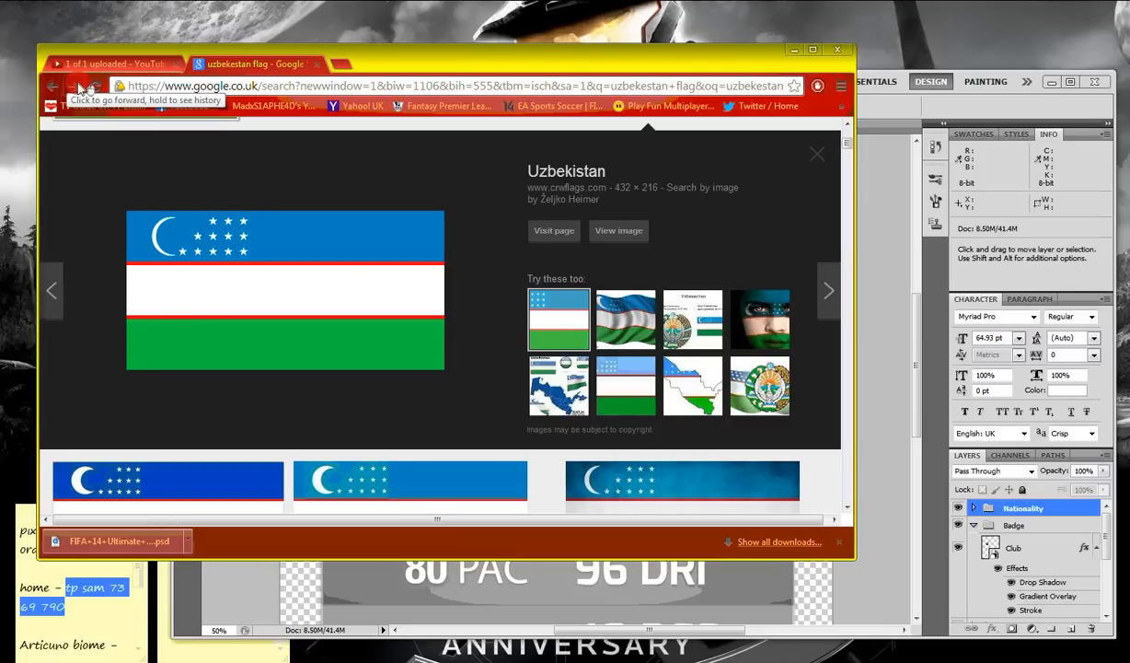
pyautogui.click(79, 88)
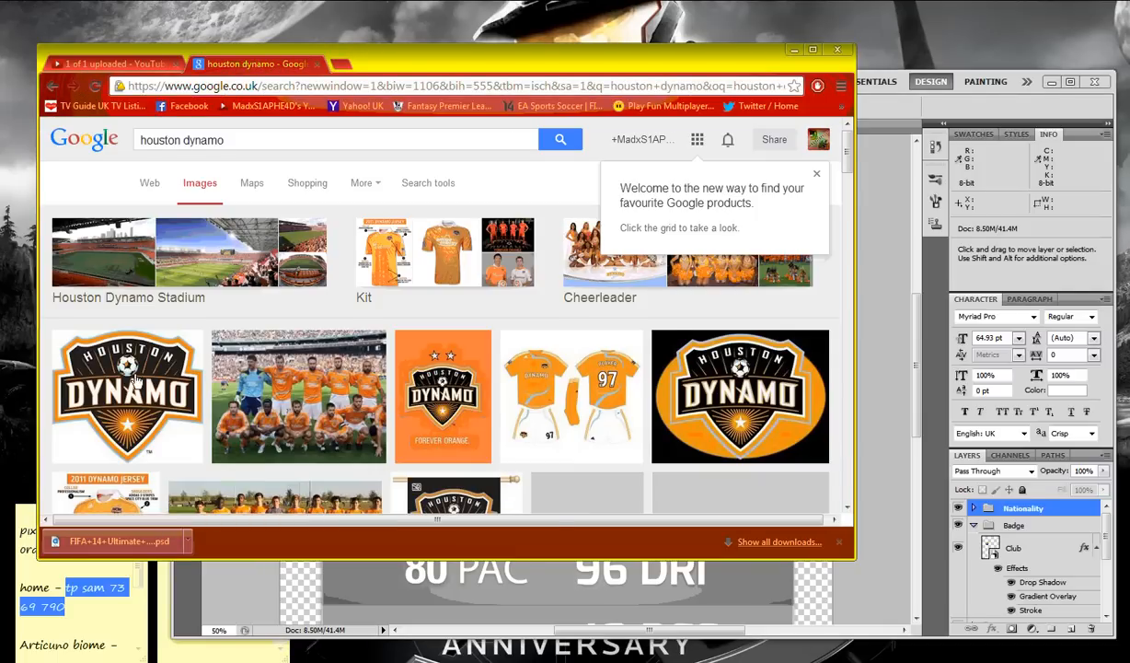
pyautogui.click(118, 440)
pyautogui.rightClick(326, 355)
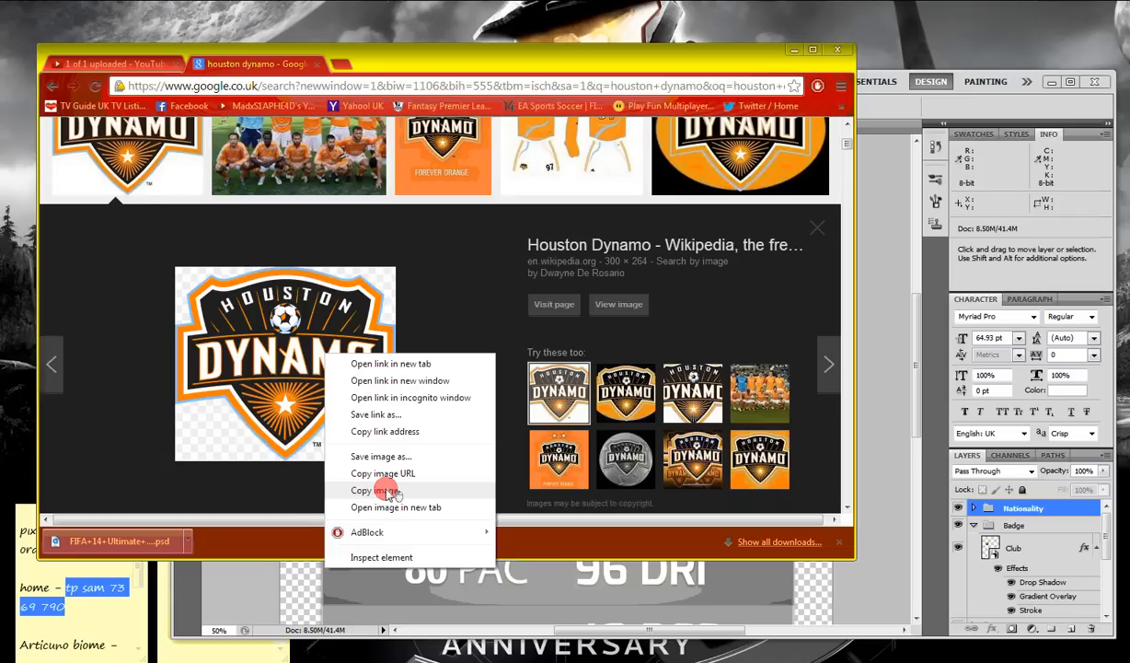
pyautogui.click(390, 493)
# - Return to Photoshop, paste the Houston Dynamo badge above the Club layer and place it over the FC Barcelona badge
pyautogui.click(882, 104)
pyautogui.doubleClick(767, 75)
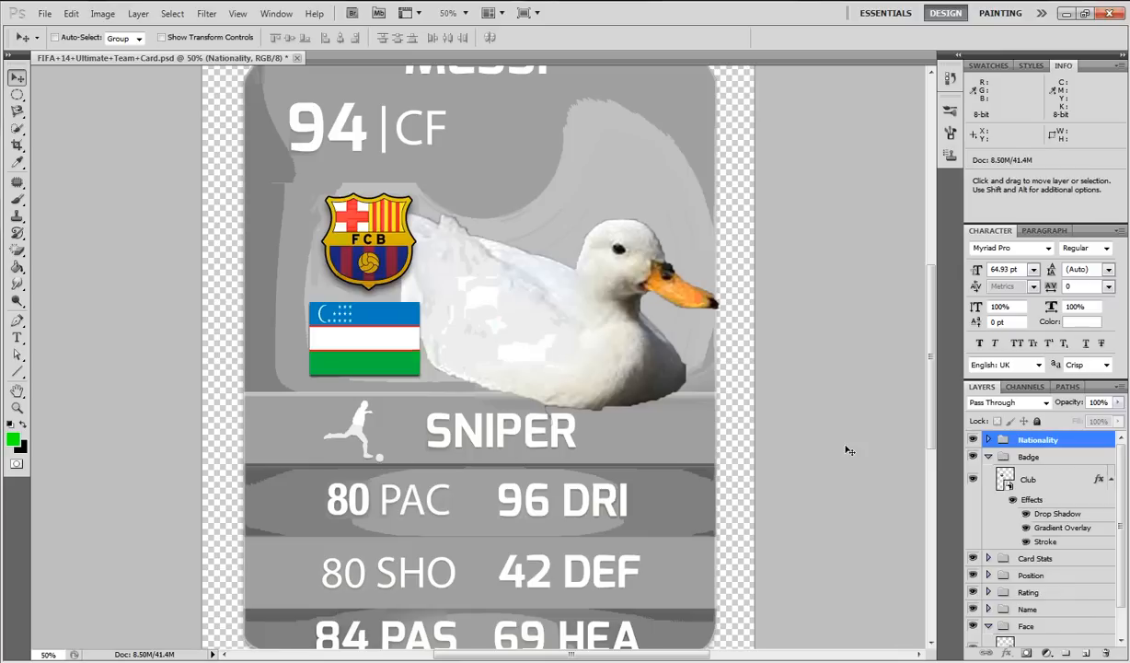
pyautogui.click(1042, 480)
pyautogui.hotkey('ctrl', 'v')
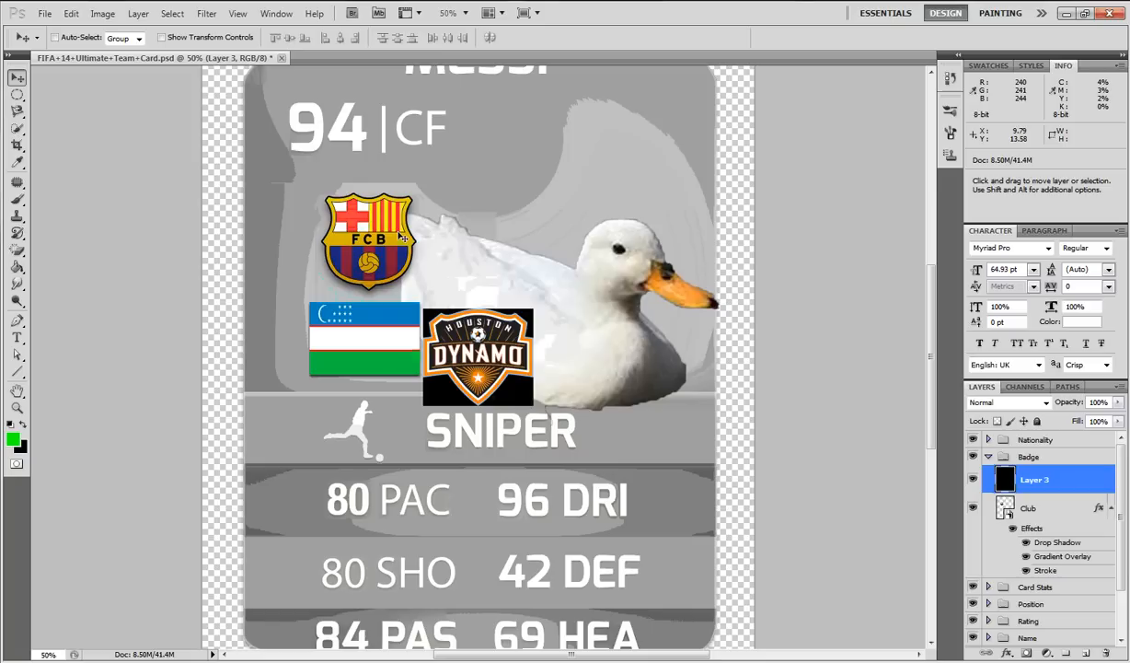
pyautogui.moveTo(430, 280); pyautogui.dragTo(322, 167)
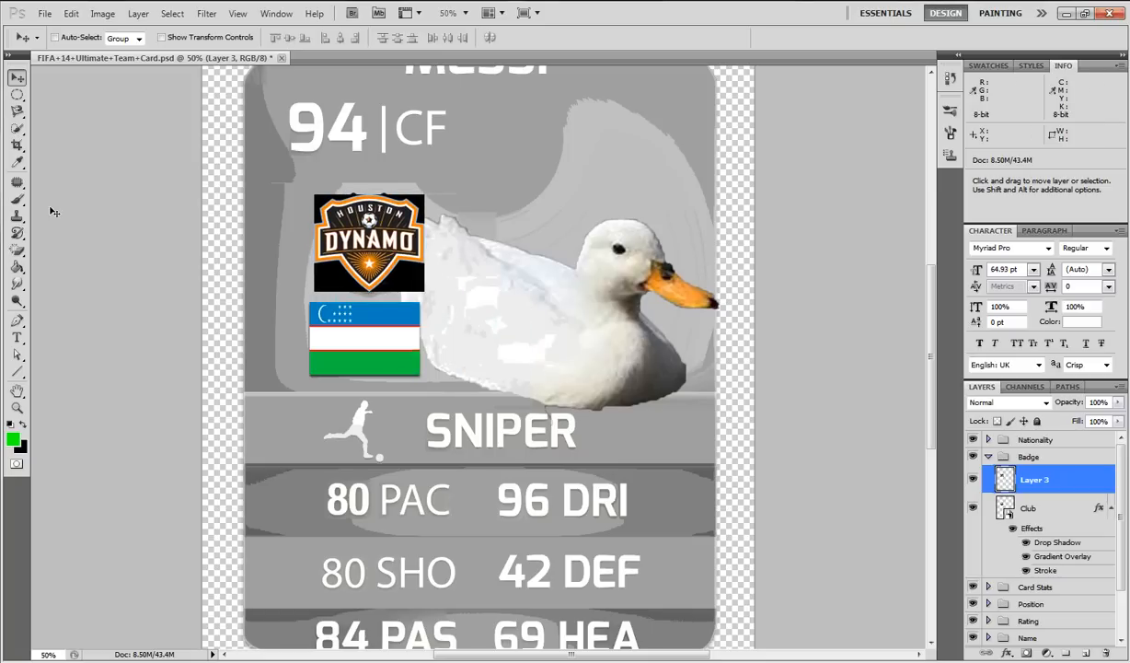
# - Scale the Houston Dynamo badge to 91.67% width and apply the transformation
pyautogui.hotkey('ctrl', 't')
pyautogui.moveTo(423, 242); pyautogui.dragTo(414, 243)
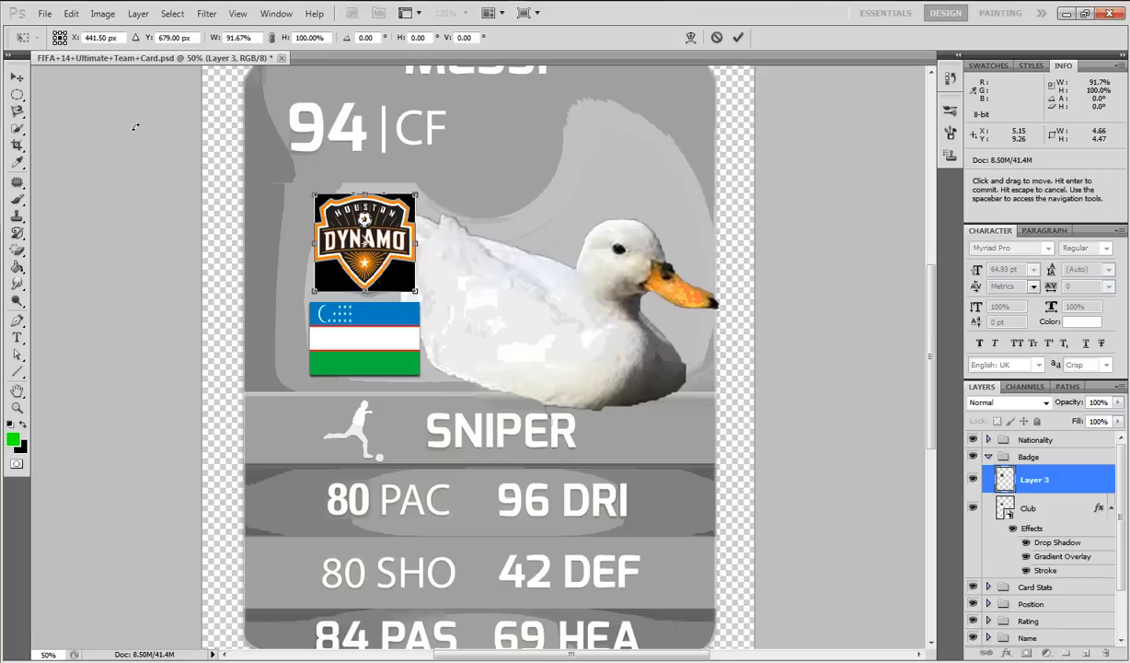
pyautogui.click(16, 76)
pyautogui.click(543, 273)
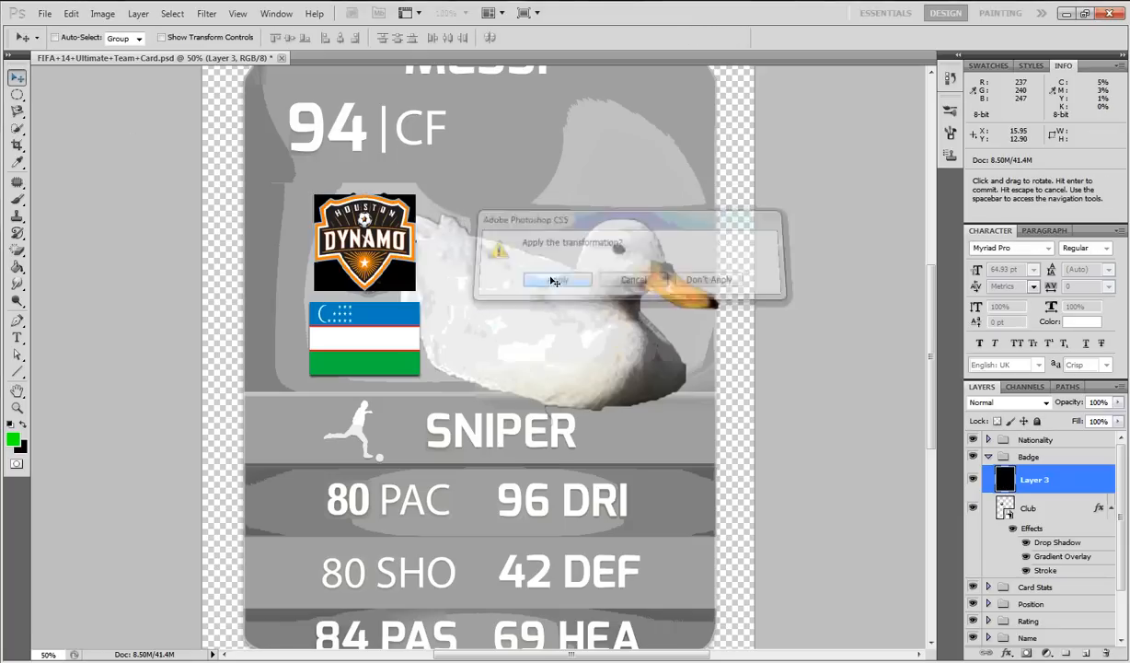
# - Erase the black background around the Houston Dynamo badge with the Magic Eraser at tolerance 32
pyautogui.click(17, 251)
pyautogui.click(327, 276)
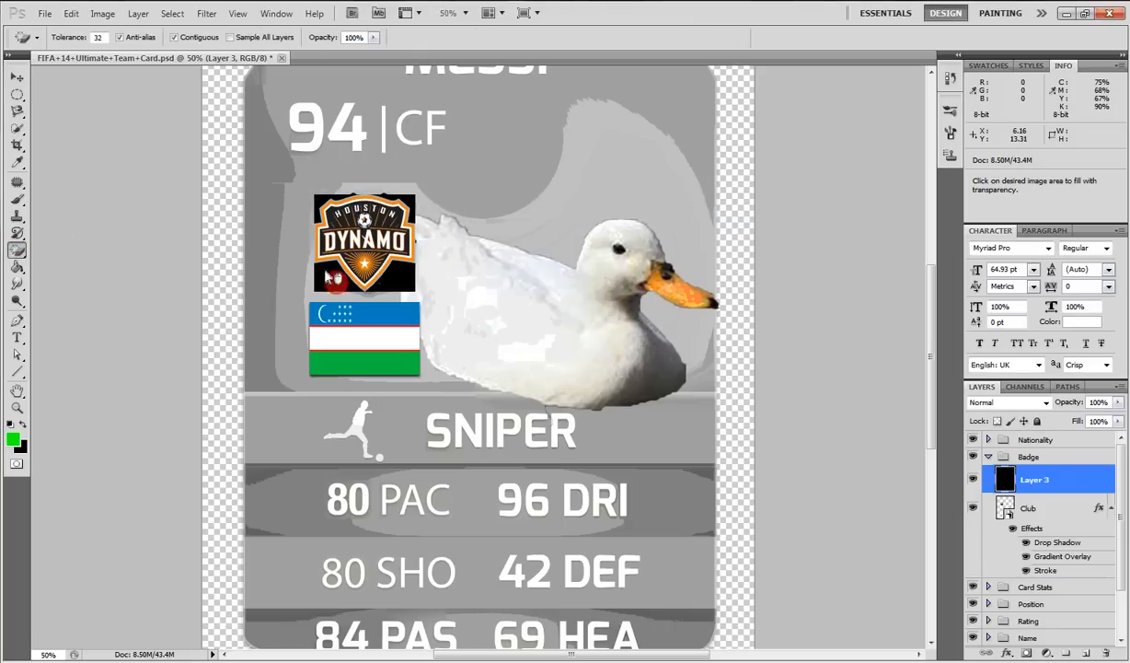
pyautogui.click(403, 279)
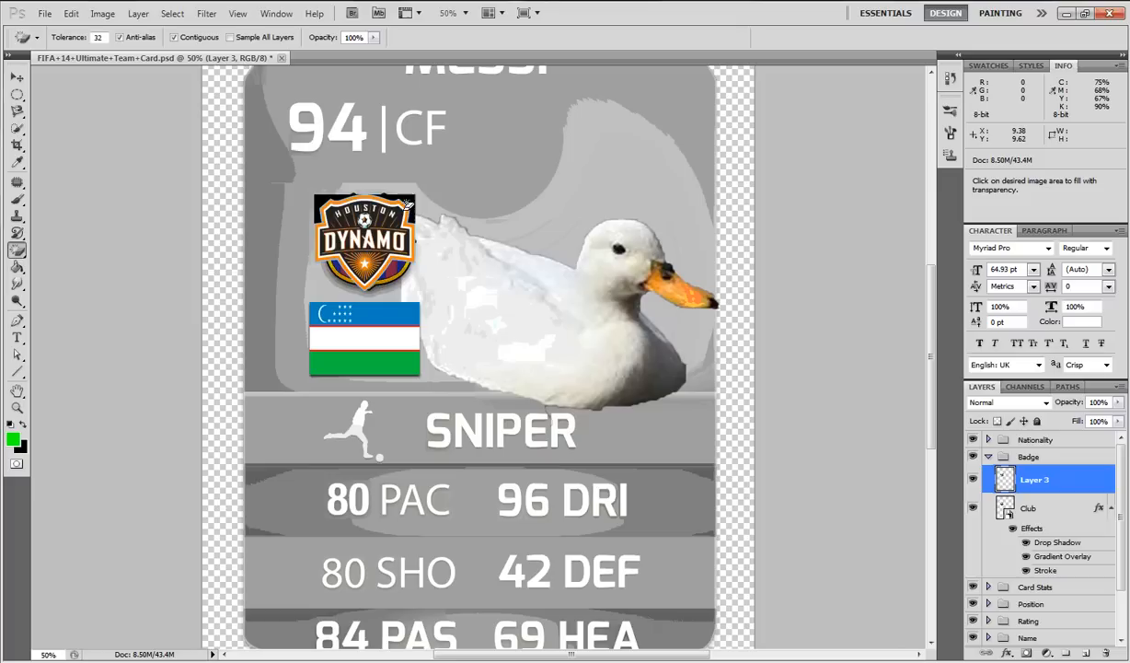
pyautogui.click(391, 198)
pyautogui.click(317, 198)
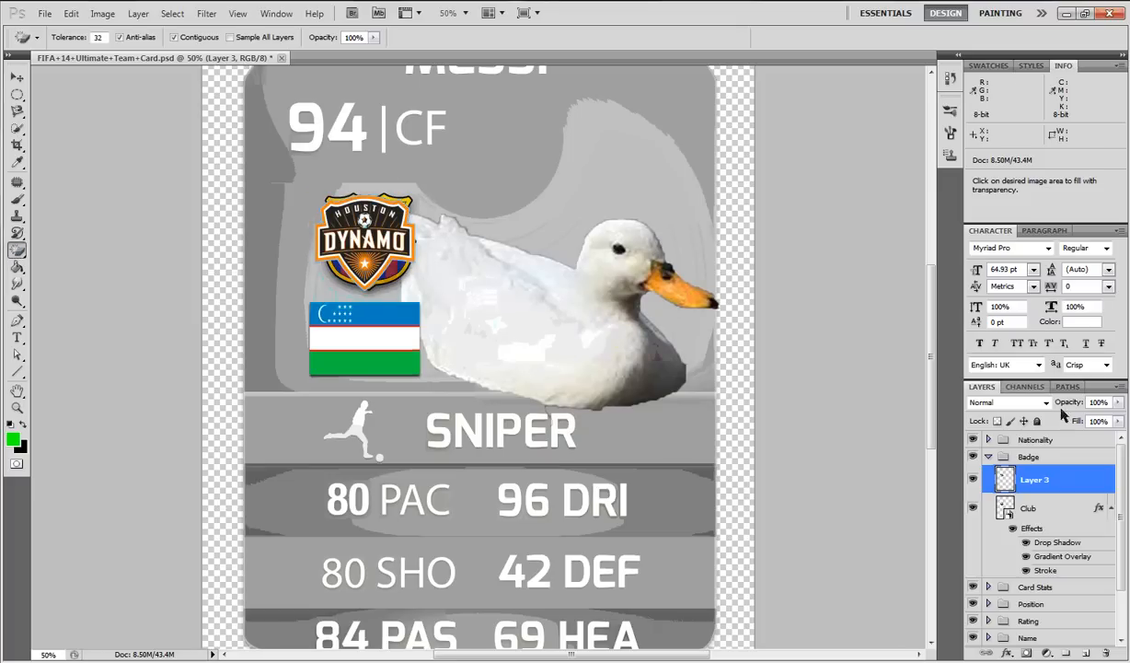
# - Examine the Club layer's layer styles, including its Gradient Overlay settings
pyautogui.click(1049, 506)
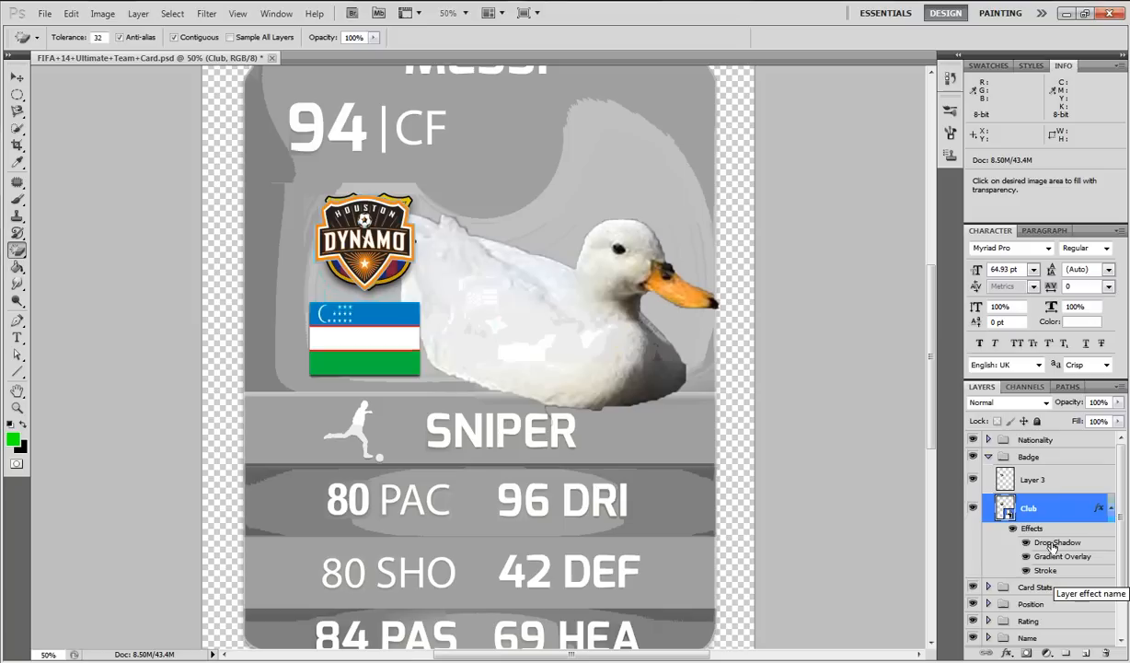
pyautogui.click(1048, 481)
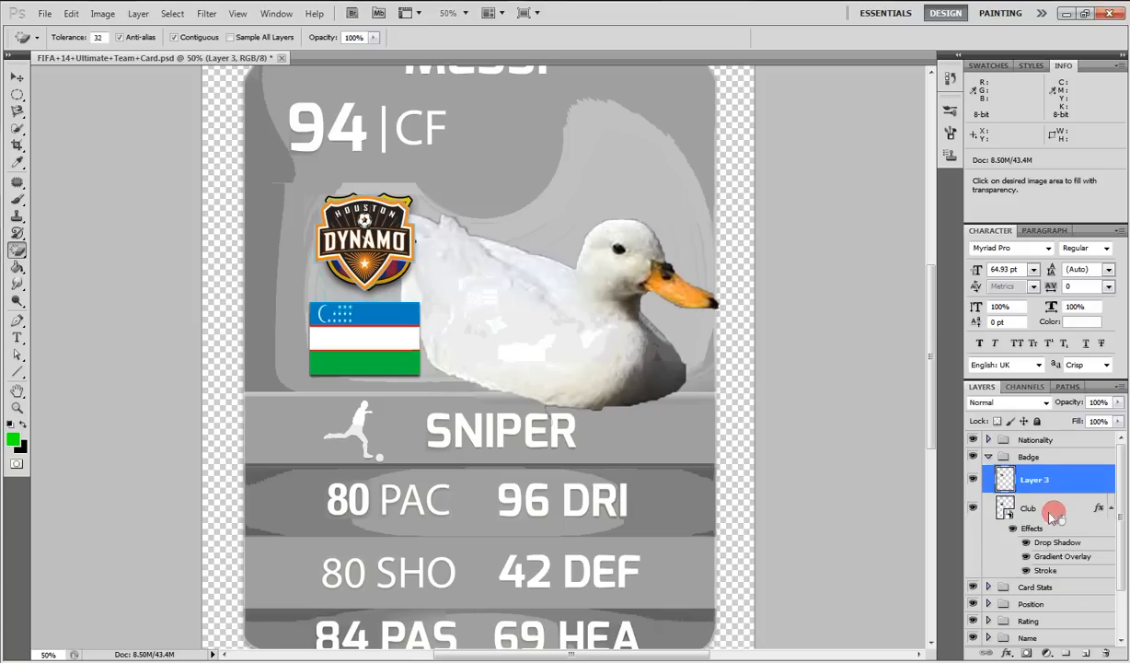
pyautogui.click(1053, 512)
pyautogui.press('h')
pyautogui.doubleClick(1053, 512)
pyautogui.moveTo(736, 557); pyautogui.dragTo(689, 268)
pyautogui.click(615, 477)
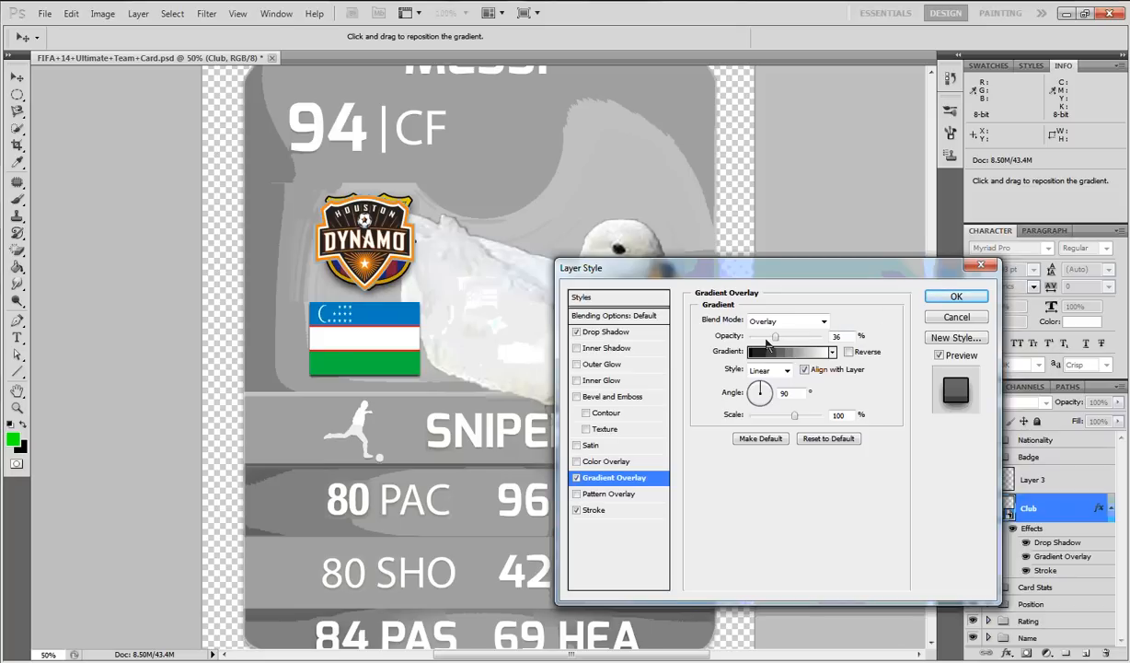
pyautogui.click(956, 297)
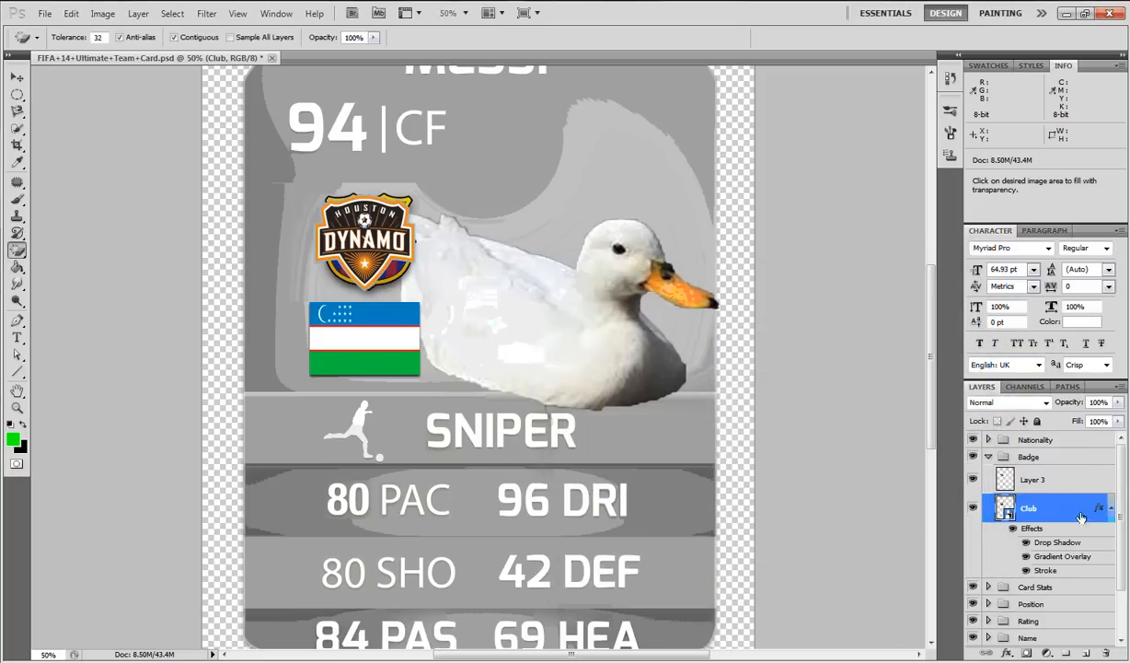
# - Add Drop Shadow and Stroke layer styles to the Houston Dynamo badge's layer
pyautogui.click(1057, 479)
pyautogui.doubleClick(1057, 480)
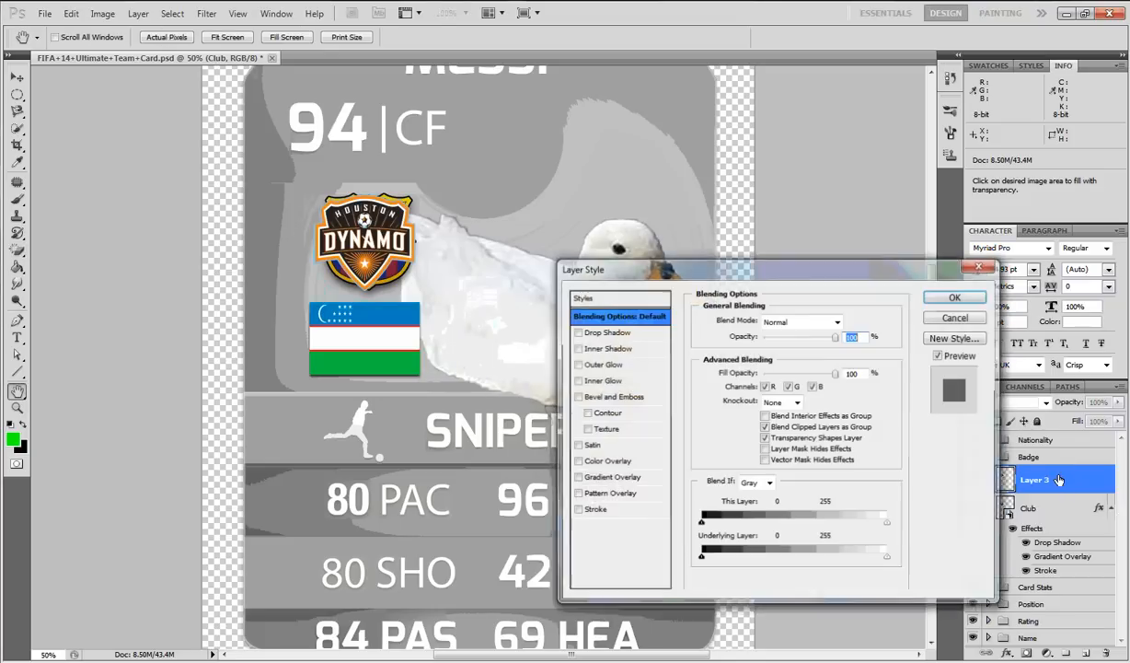
pyautogui.moveTo(729, 268); pyautogui.dragTo(619, 145)
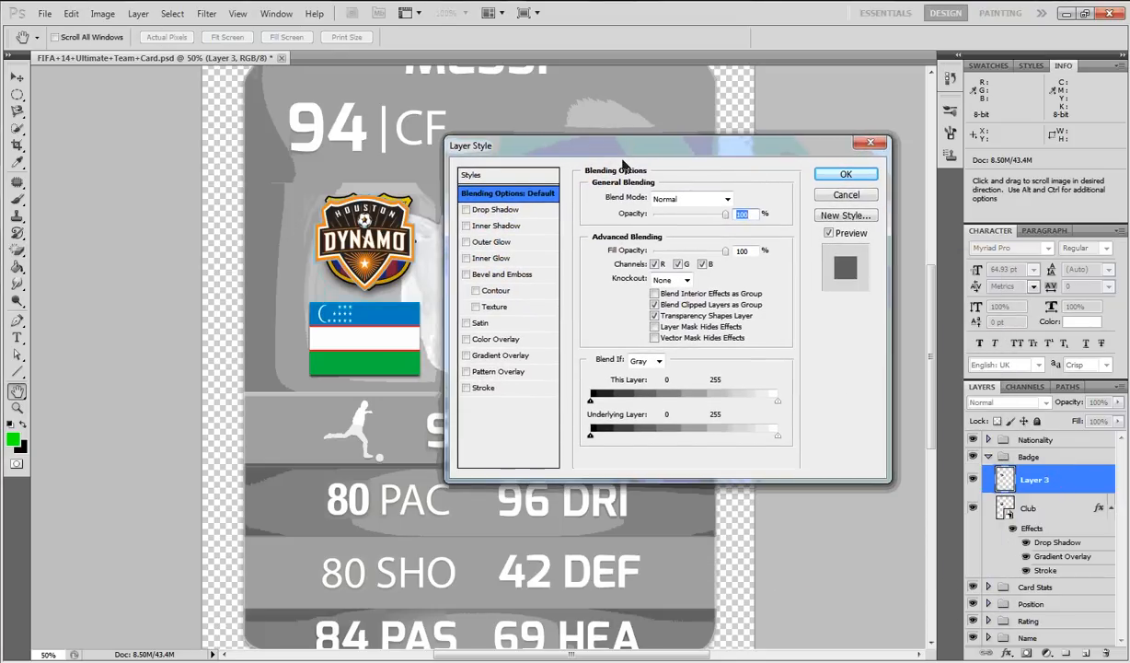
pyautogui.click(466, 210)
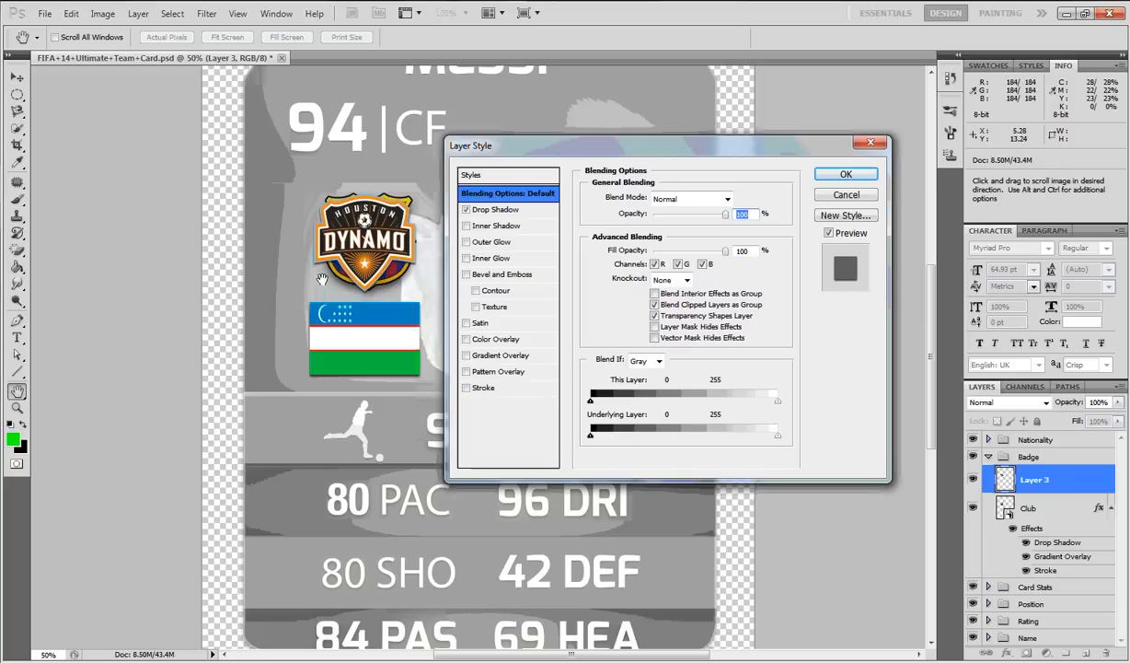
pyautogui.click(467, 389)
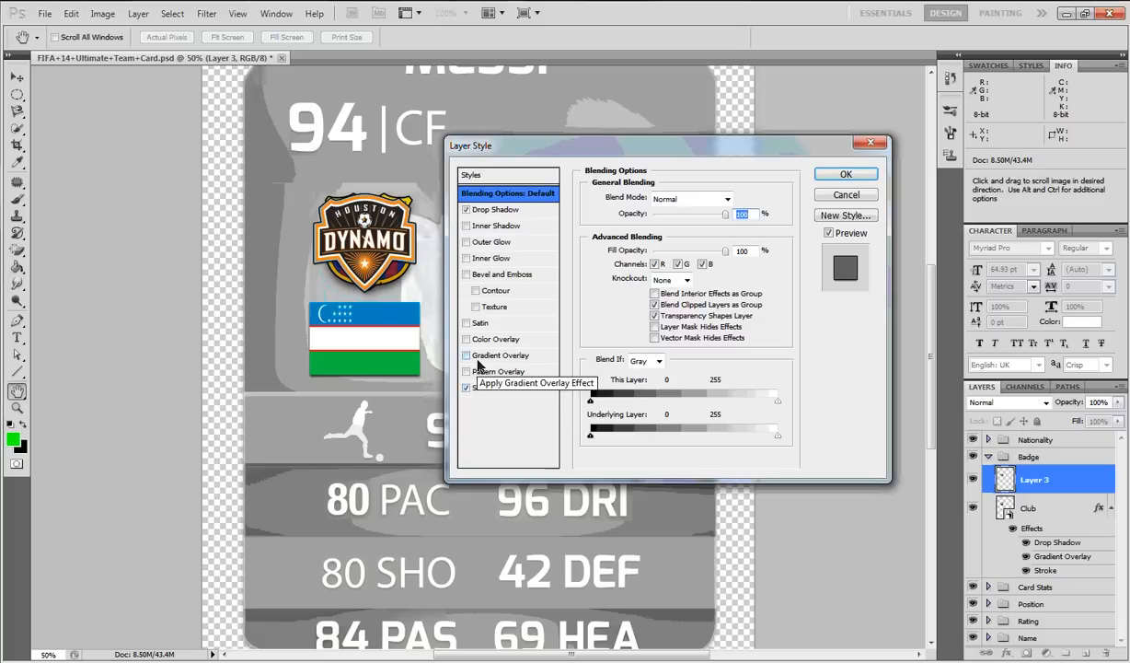
# - Add a Gradient Overlay with 29% opacity and a 122° angle to the Houston Dynamo badge and apply the layer styles
pyautogui.click(466, 355)
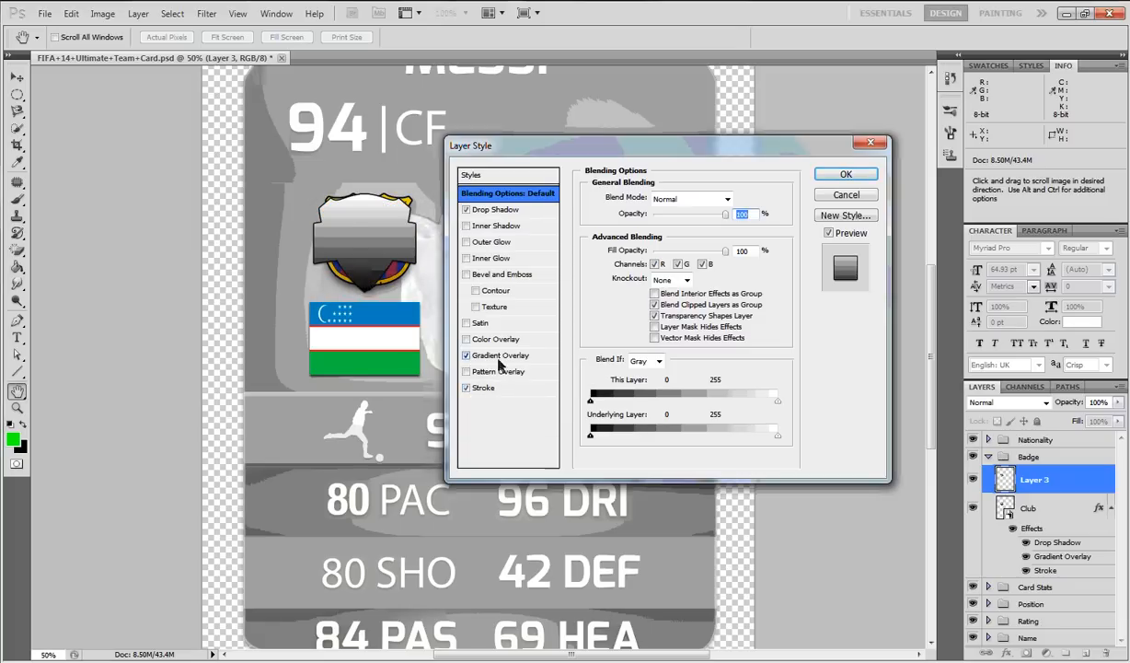
pyautogui.click(505, 355)
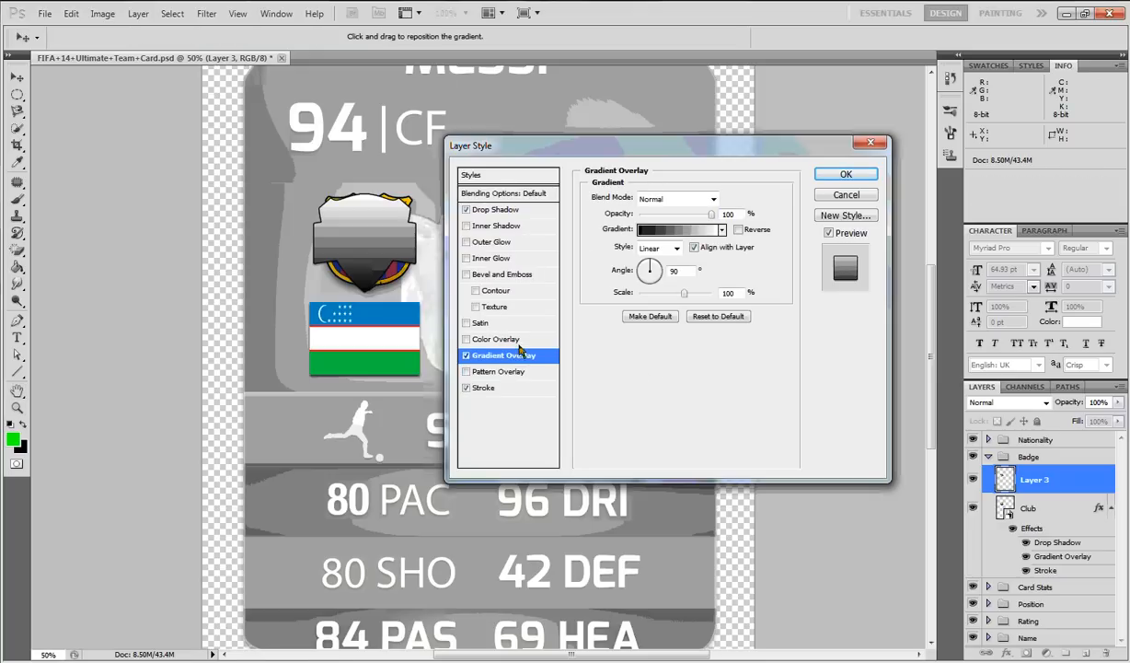
pyautogui.moveTo(711, 214); pyautogui.dragTo(660, 215)
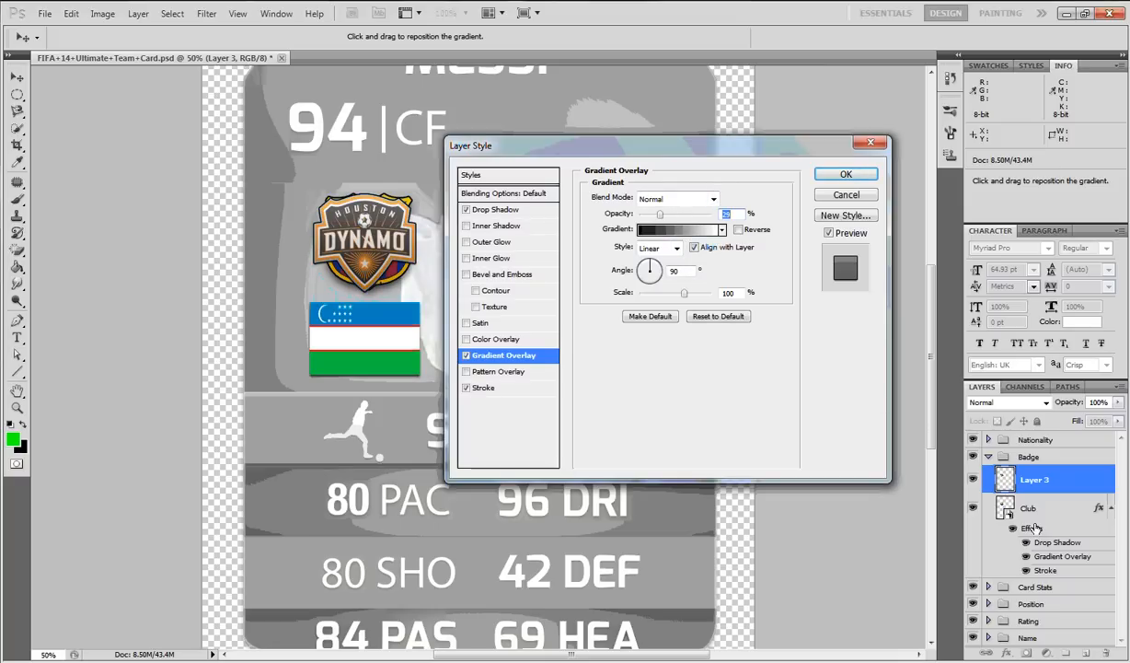
pyautogui.moveTo(656, 276); pyautogui.dragTo(676, 272)
pyautogui.click(654, 275)
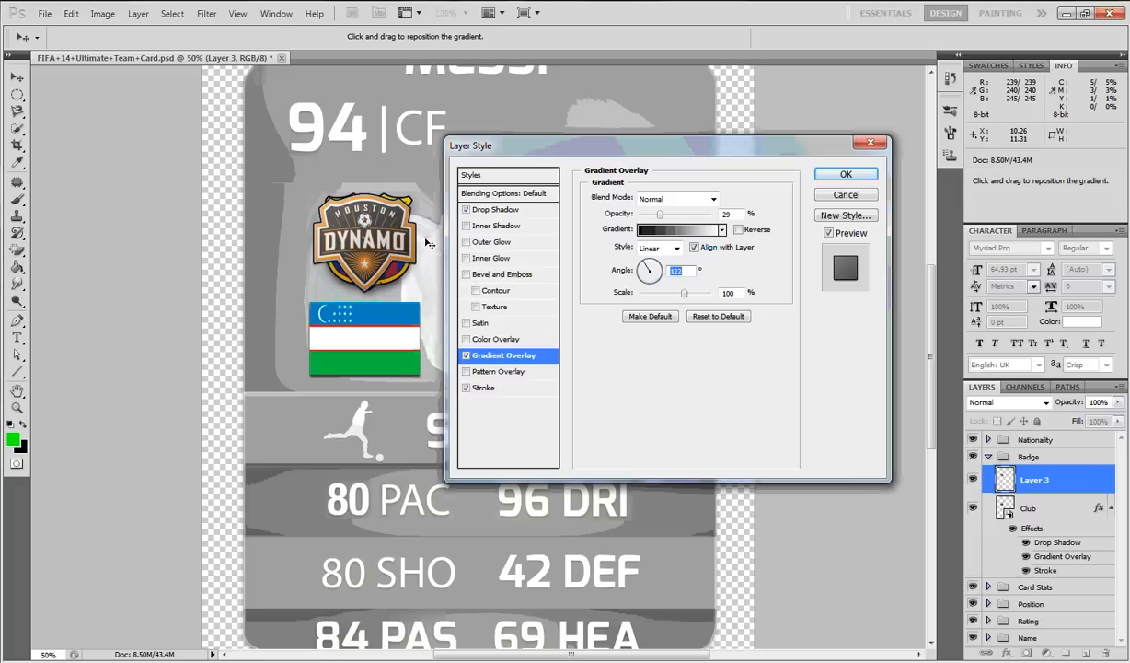
pyautogui.click(844, 176)
# - Delete the original Club layer holding the FC Barcelona badge
pyautogui.click(1046, 568)
pyautogui.press('Delete')
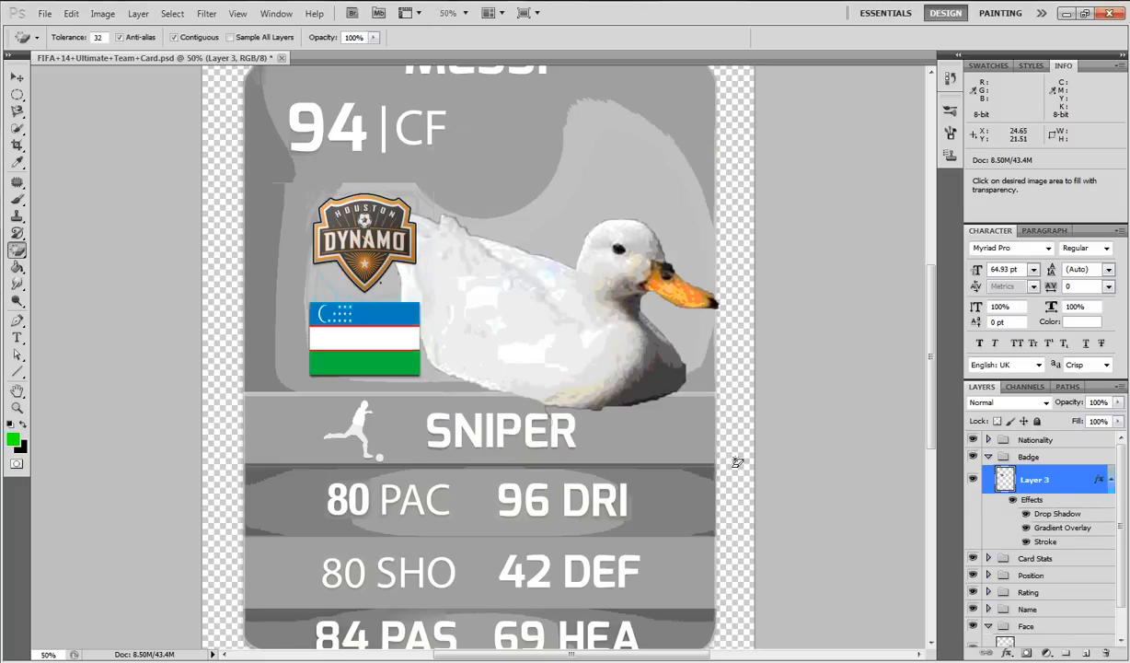
# - On the duck's layer, erase the parts overlapping the SNIPER band and the beak tip past the card's edge
pyautogui.moveTo(16, 251); pyautogui.dragTo(87, 244)
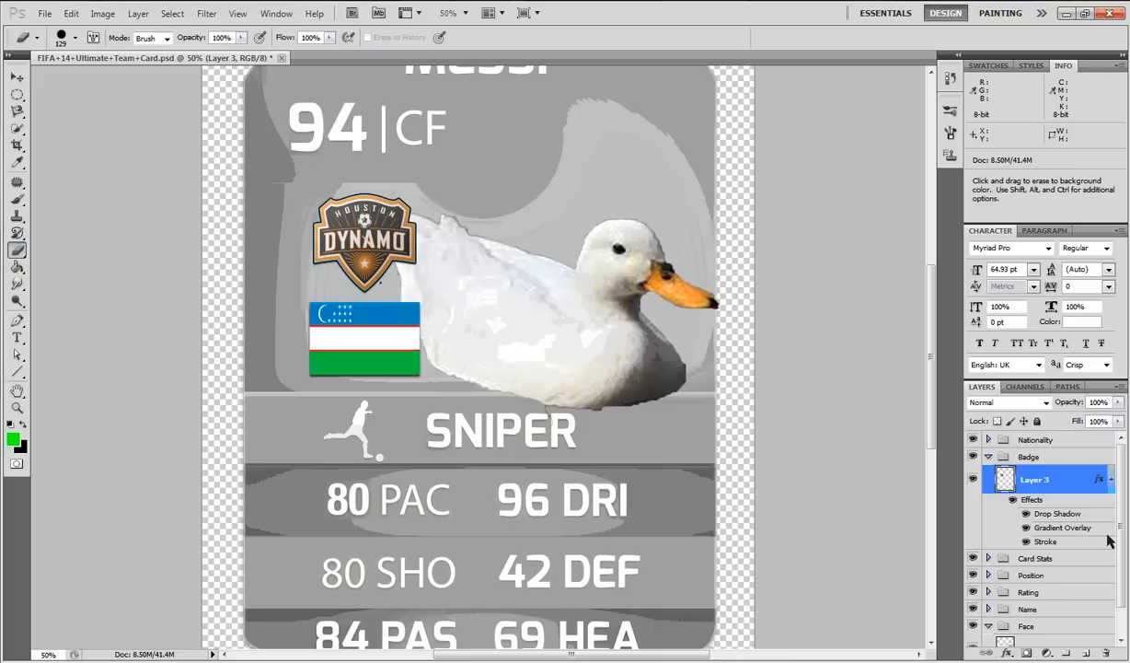
pyautogui.scroll(-2, 1109, 541)
pyautogui.click(1068, 615)
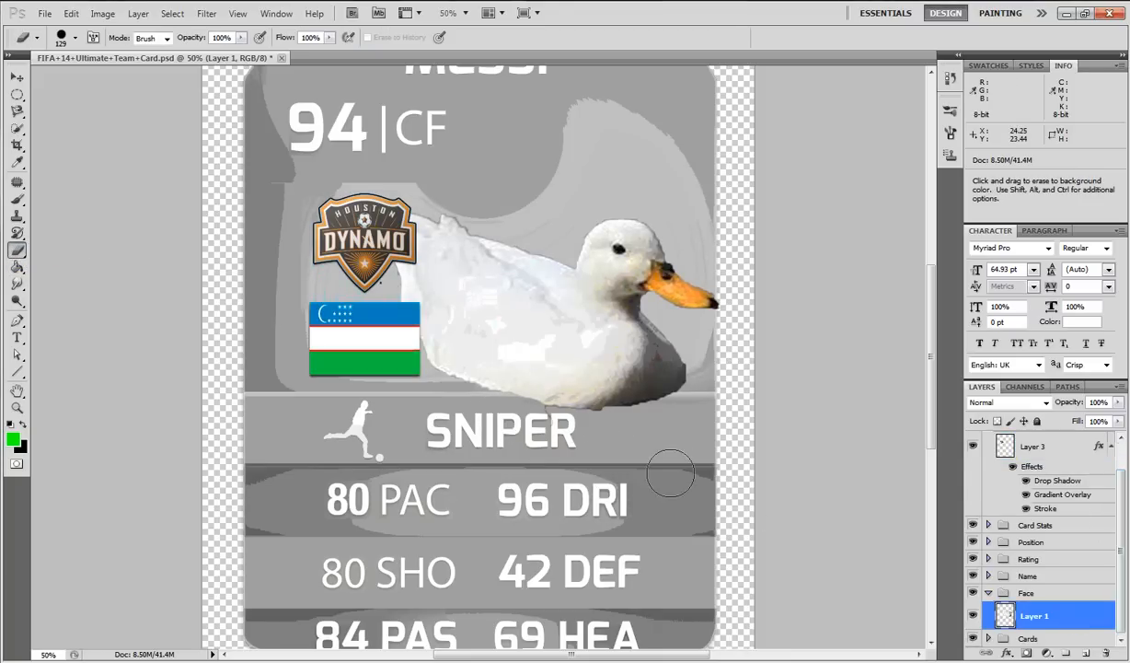
pyautogui.moveTo(494, 415); pyautogui.dragTo(681, 418)
pyautogui.moveTo(733, 304)
pyautogui.mouseDown()
pyautogui.moveTo(740, 297)
pyautogui.moveTo(705, 307)
pyautogui.mouseUp()
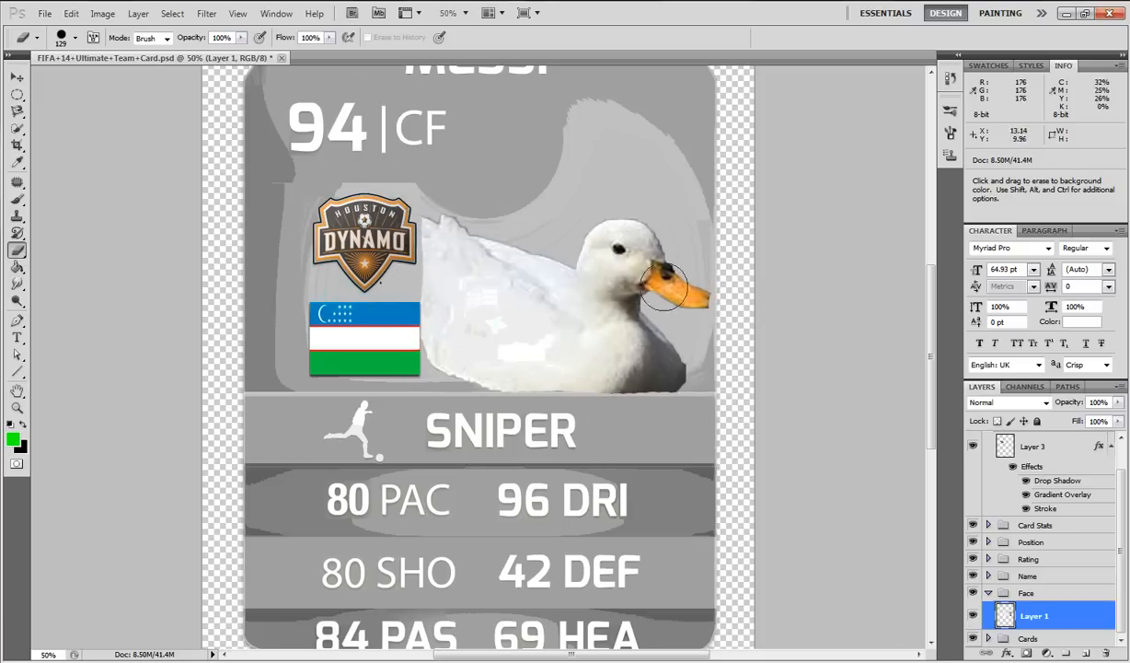
# - Restore the maximised window to a smaller size and move it to uncover the browser behind it
pyautogui.scroll(3, 727, 323)
pyautogui.scroll(-1, 769, 334)
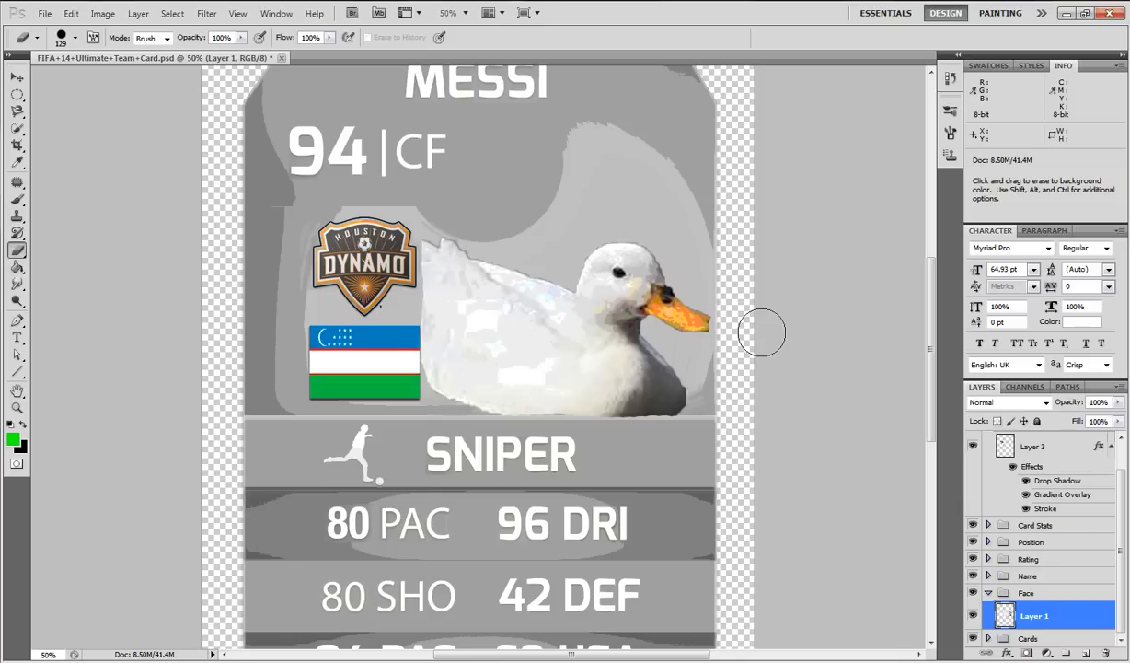
pyautogui.doubleClick(623, 11)
pyautogui.moveTo(641, 31)
pyautogui.mouseDown()
pyautogui.moveTo(625, 56)
pyautogui.moveTo(623, 107)
pyautogui.mouseUp()
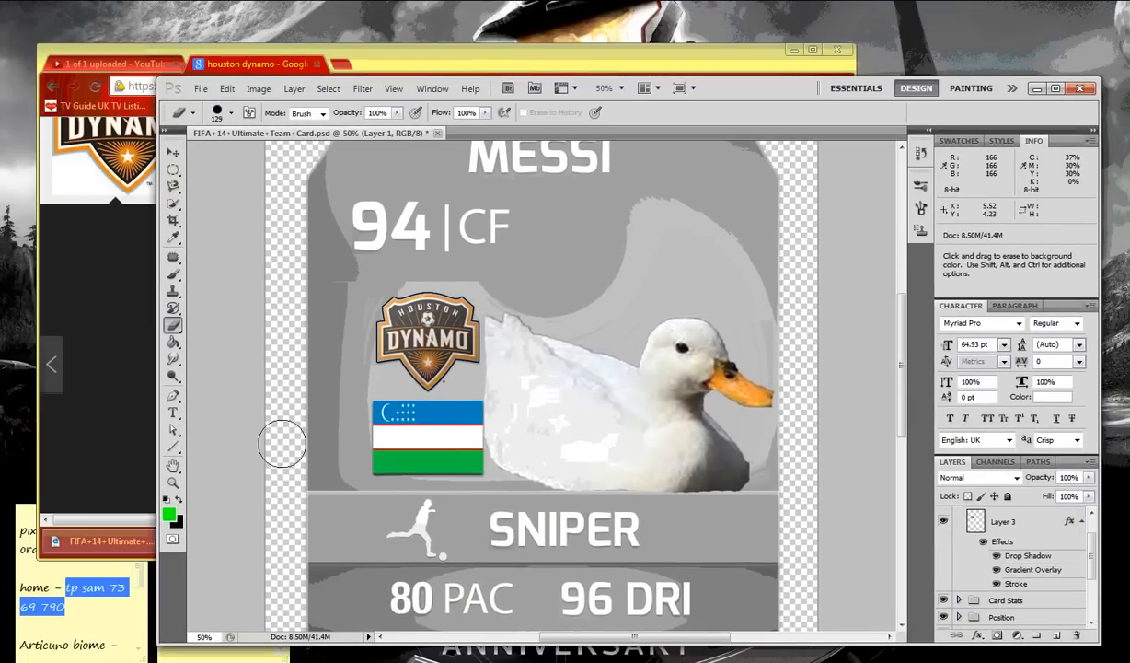